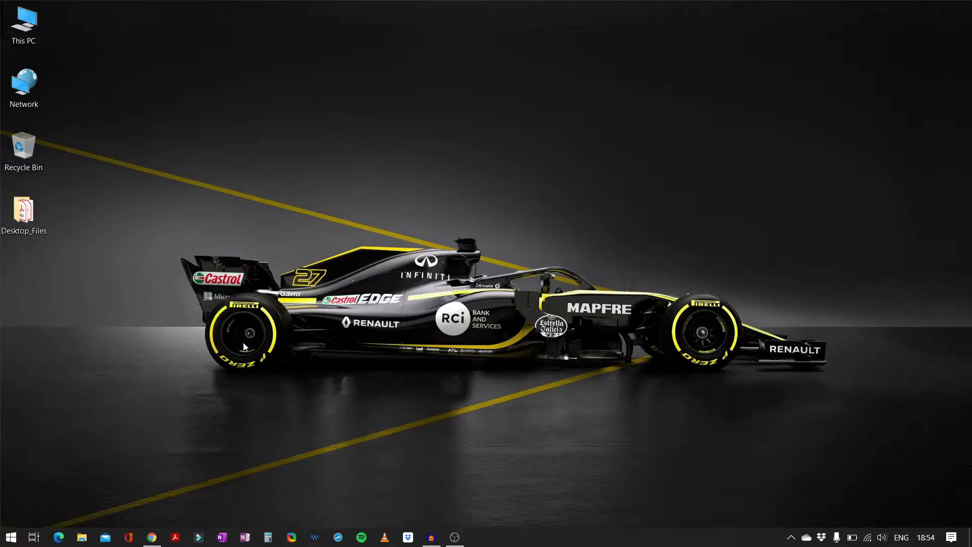
# Step: Find and launch NX 12.0
pyautogui.click(2, 542)
pyautogui.write('nx')
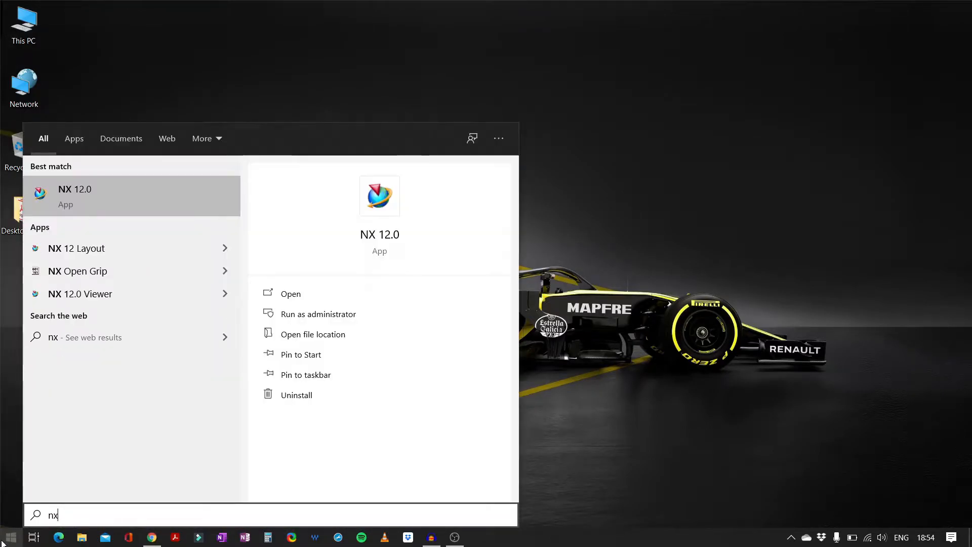
pyautogui.click(81, 195)
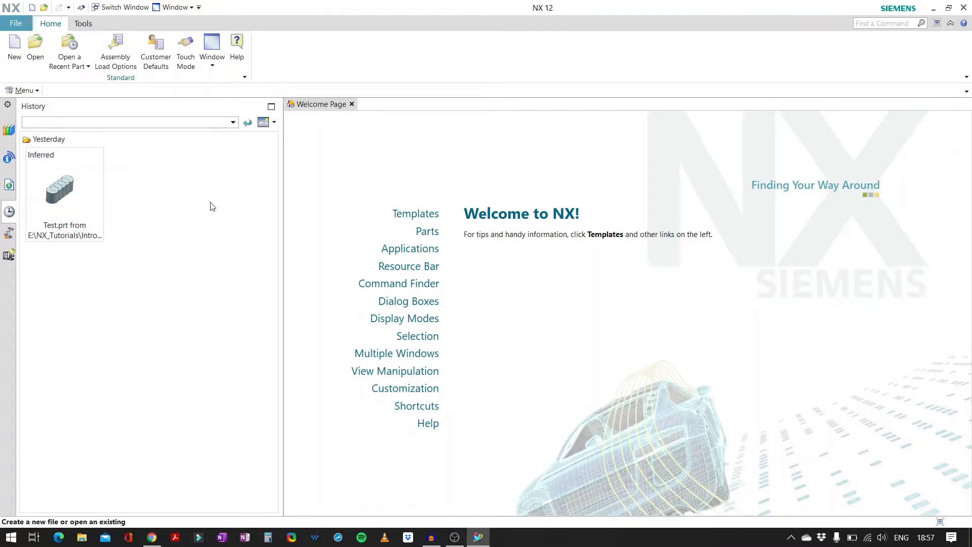
# Step: Review the recently opened parts and the assembly load options for part versions and scope, leaving the settings untouched
pyautogui.click(79, 73)
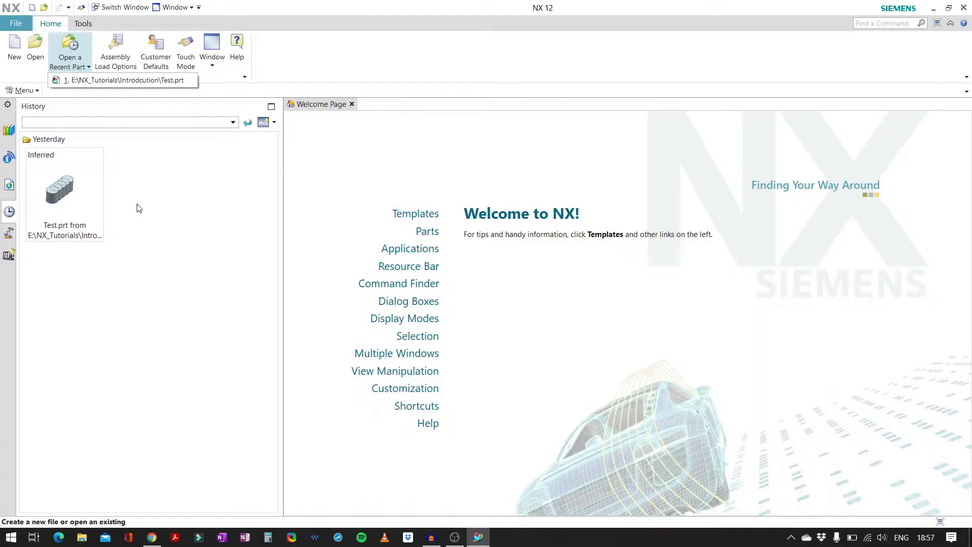
pyautogui.click(134, 279)
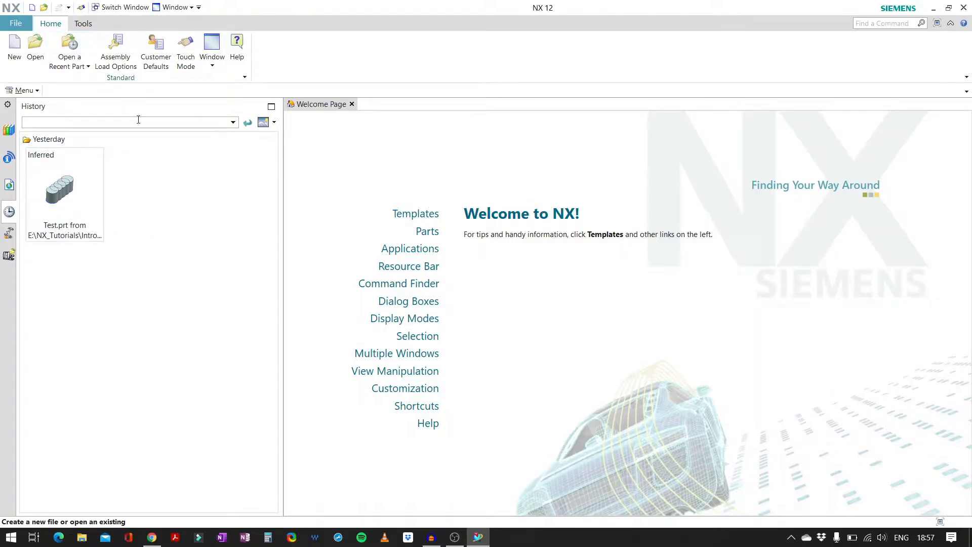
pyautogui.click(115, 59)
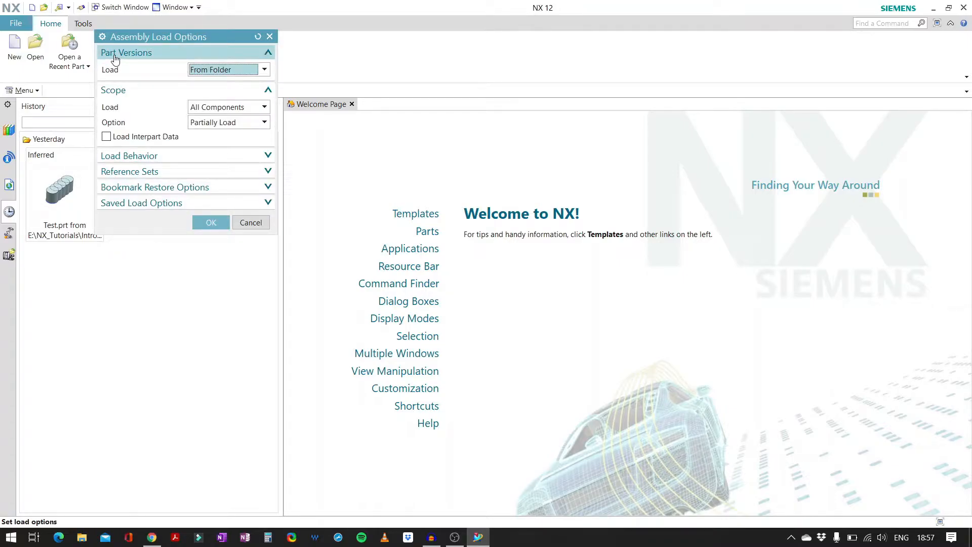
pyautogui.moveTo(119, 36); pyautogui.dragTo(43, 104)
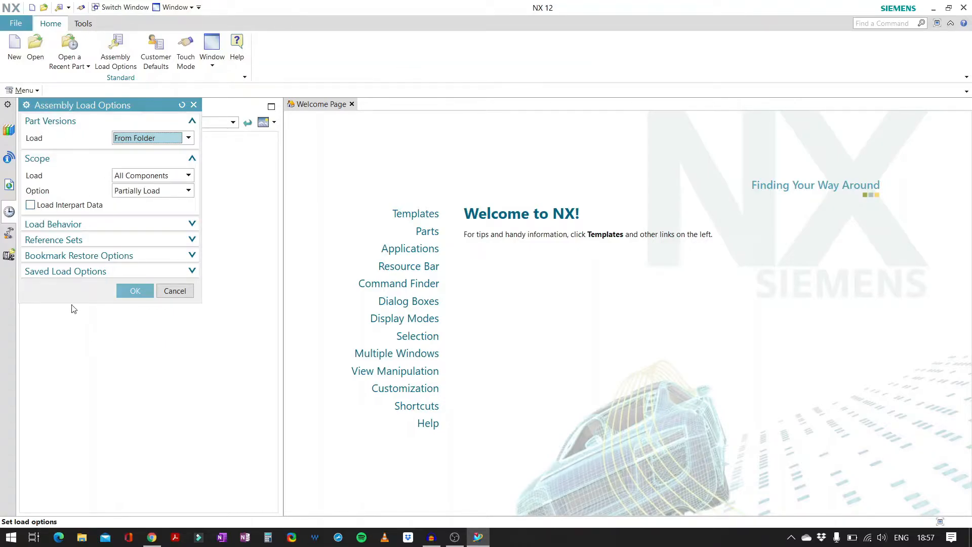
pyautogui.click(170, 292)
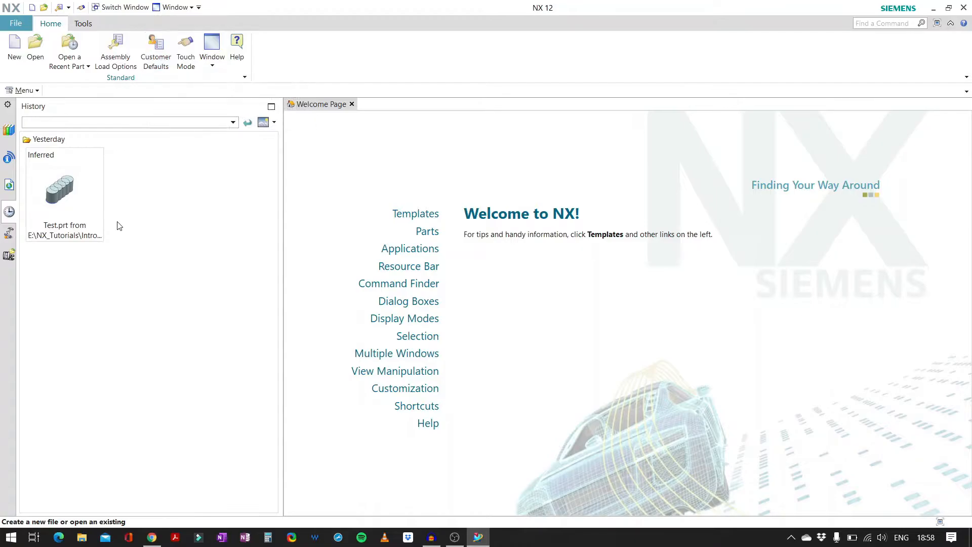
# Step: Look over the resource bar options and the available View, Assemblies and Window commands
pyautogui.click(8, 106)
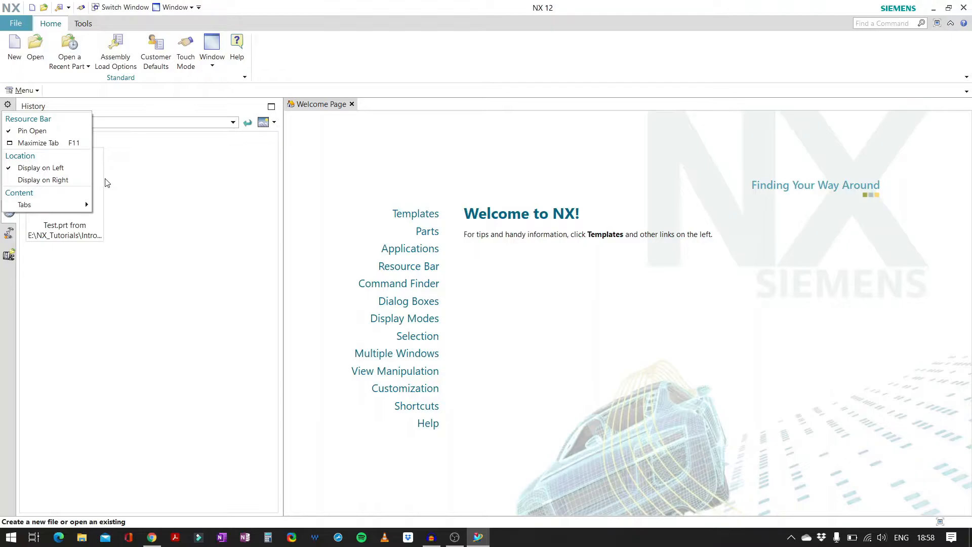
pyautogui.click(155, 177)
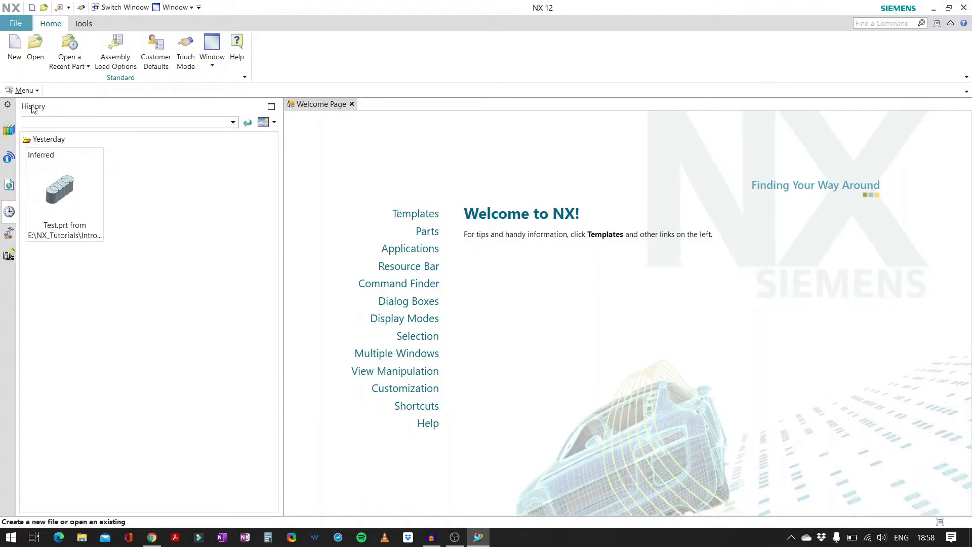
pyautogui.click(24, 91)
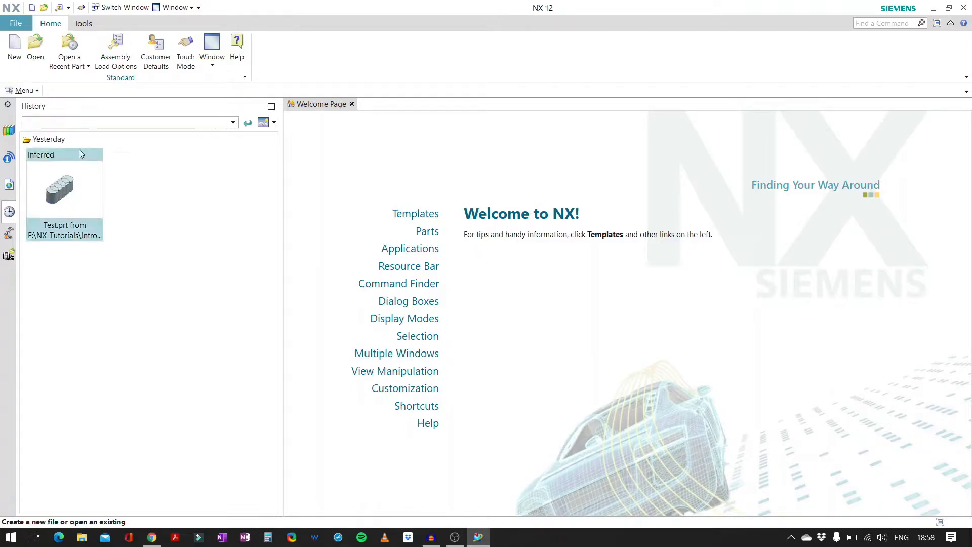
pyautogui.click(38, 91)
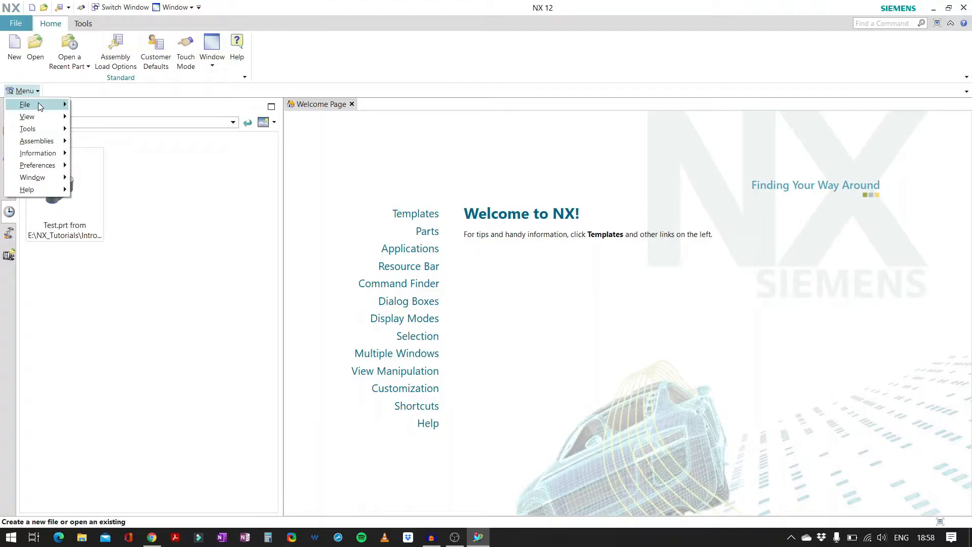
pyautogui.moveTo(38, 112)
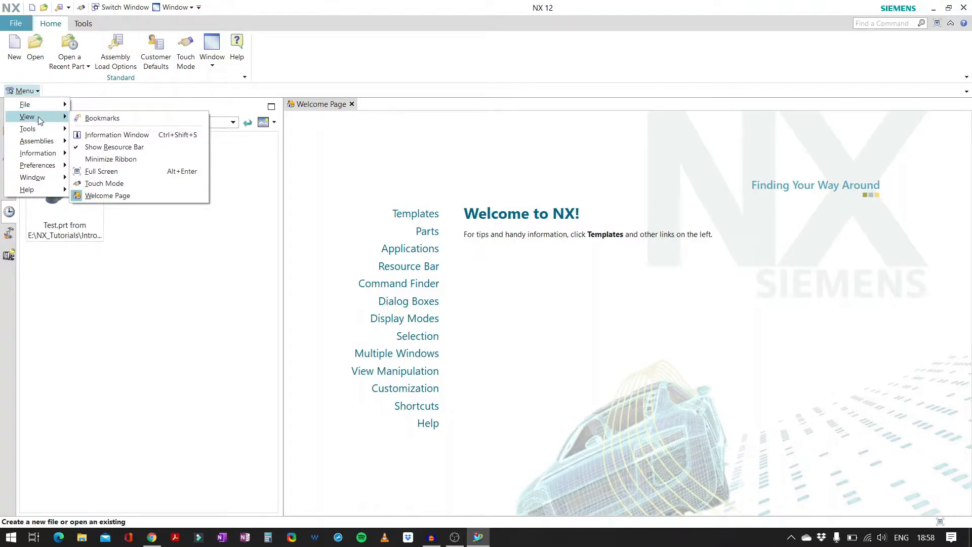
pyautogui.moveTo(39, 130)
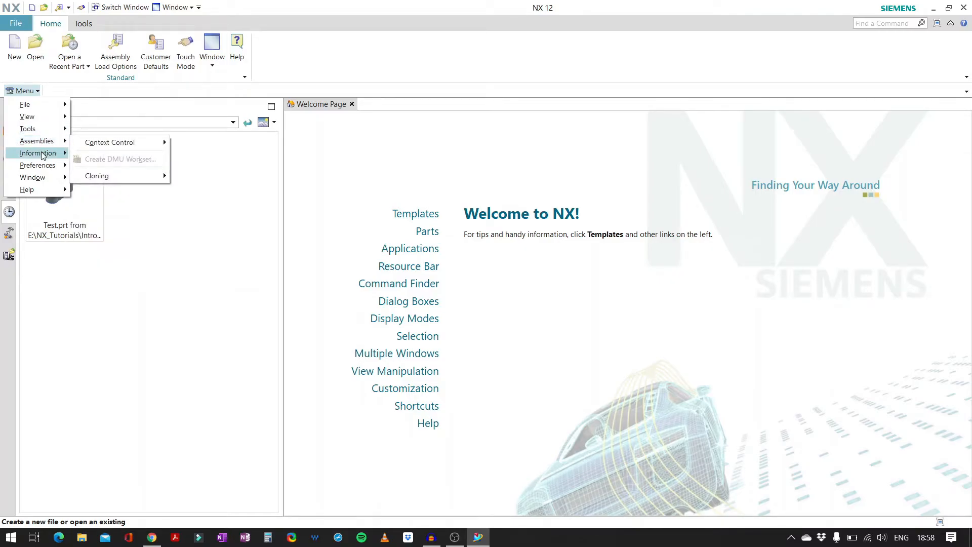
pyautogui.moveTo(42, 155)
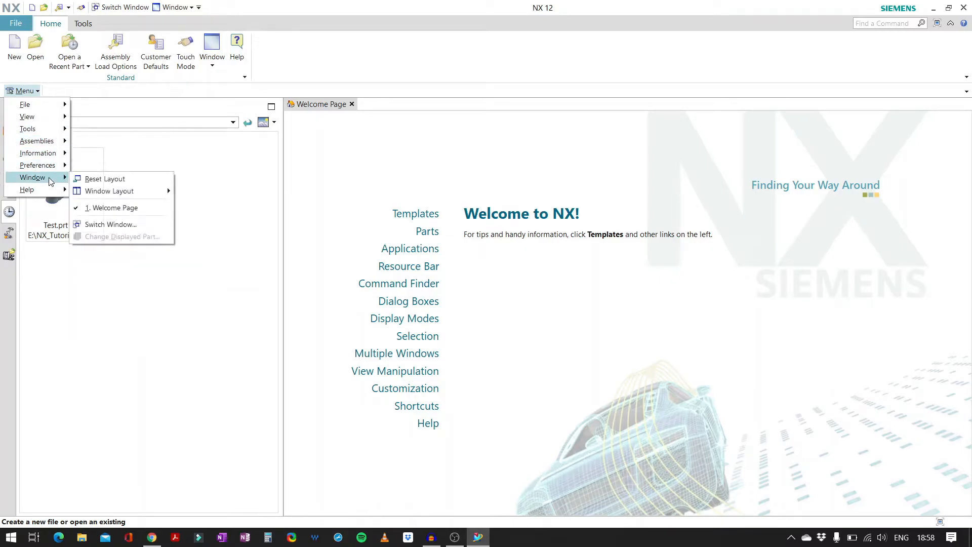
pyautogui.click(42, 346)
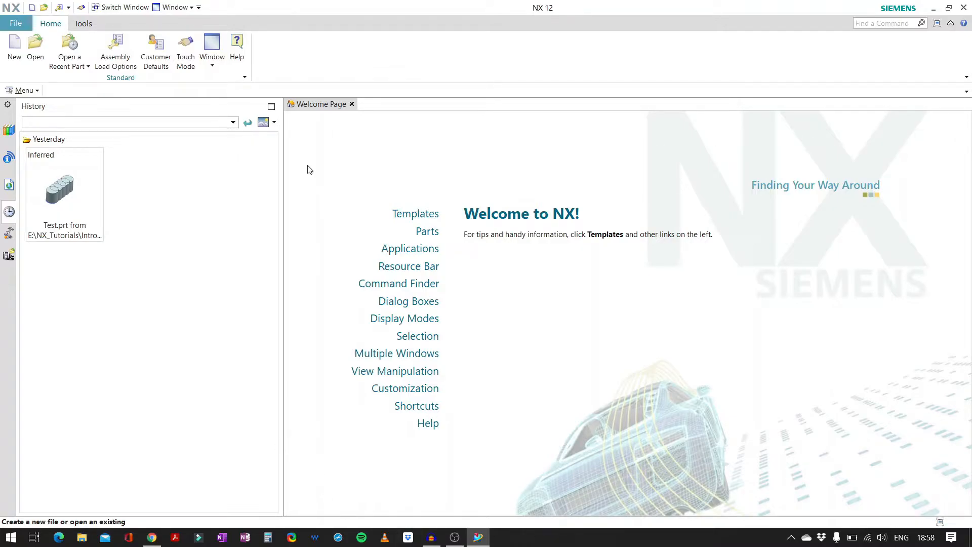
# Step: Start a new file and examine the Drawing, Additive Manufacturing, Manufacturing, Multi Axis Deposition and Inspection templates
pyautogui.click(14, 50)
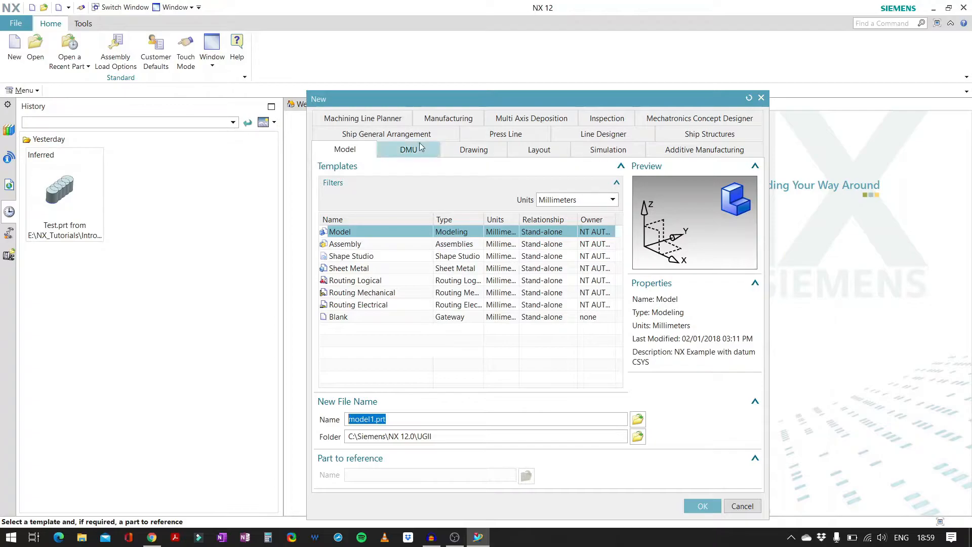
pyautogui.moveTo(397, 99); pyautogui.dragTo(377, 91)
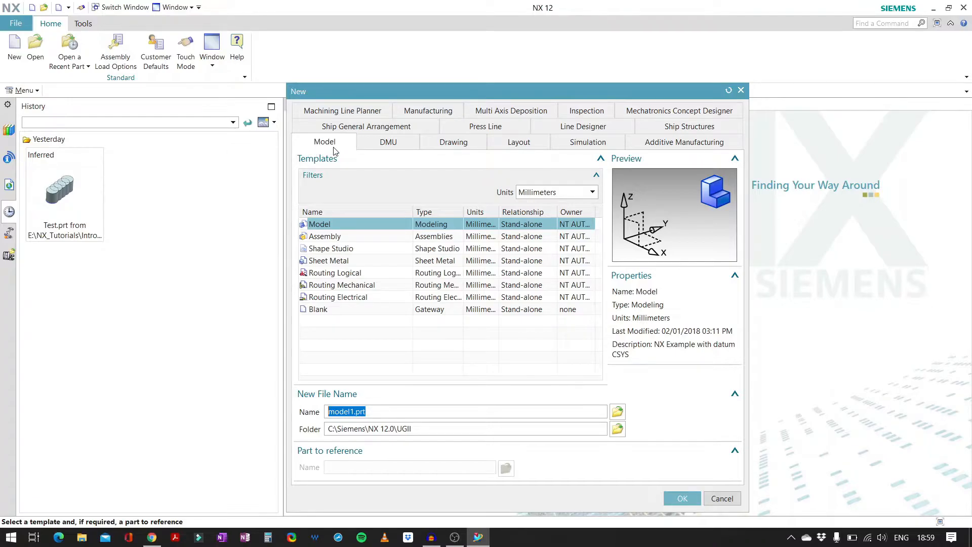
pyautogui.click(451, 144)
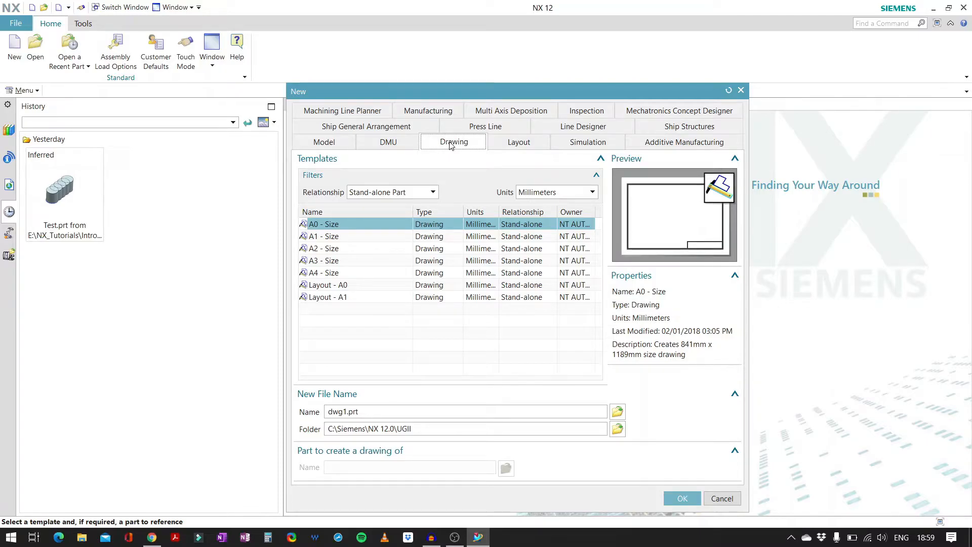
pyautogui.click(661, 146)
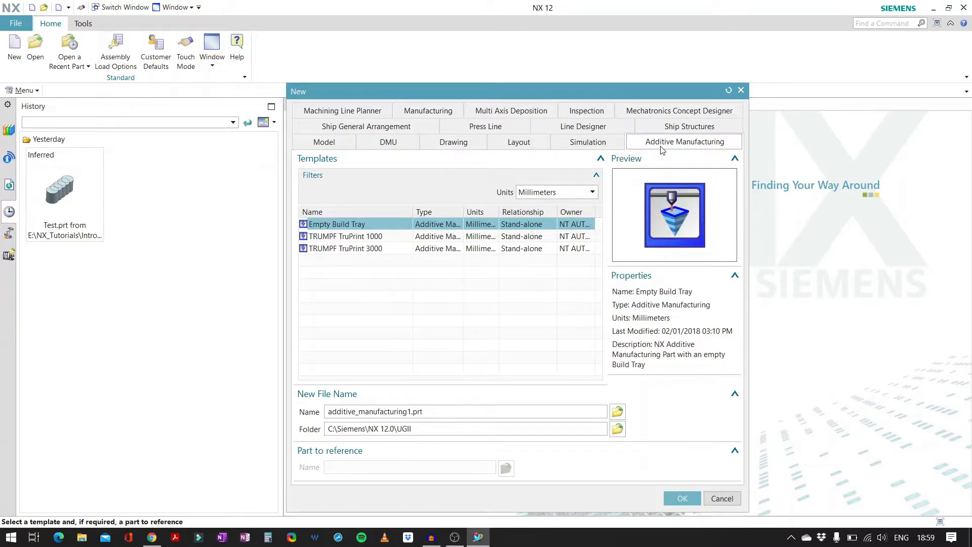
pyautogui.click(452, 111)
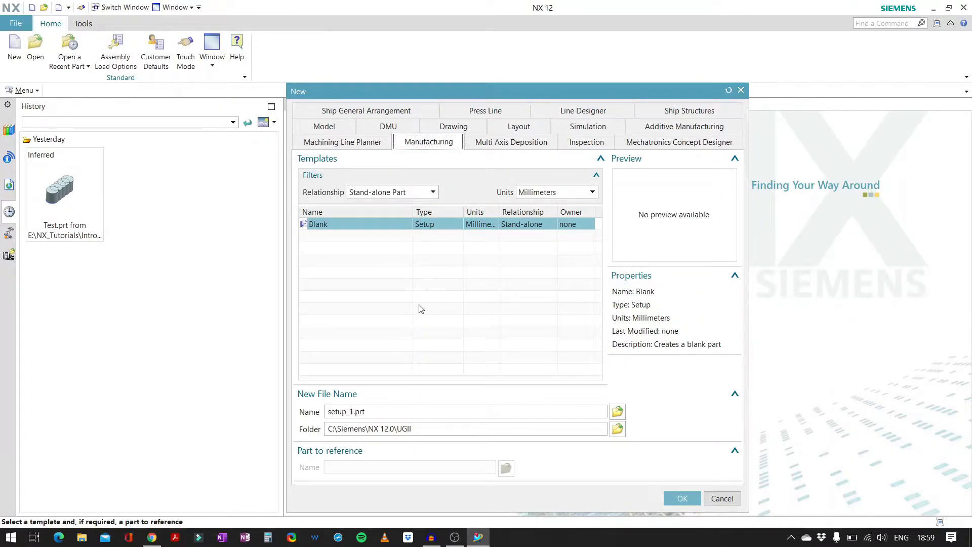
pyautogui.click(500, 145)
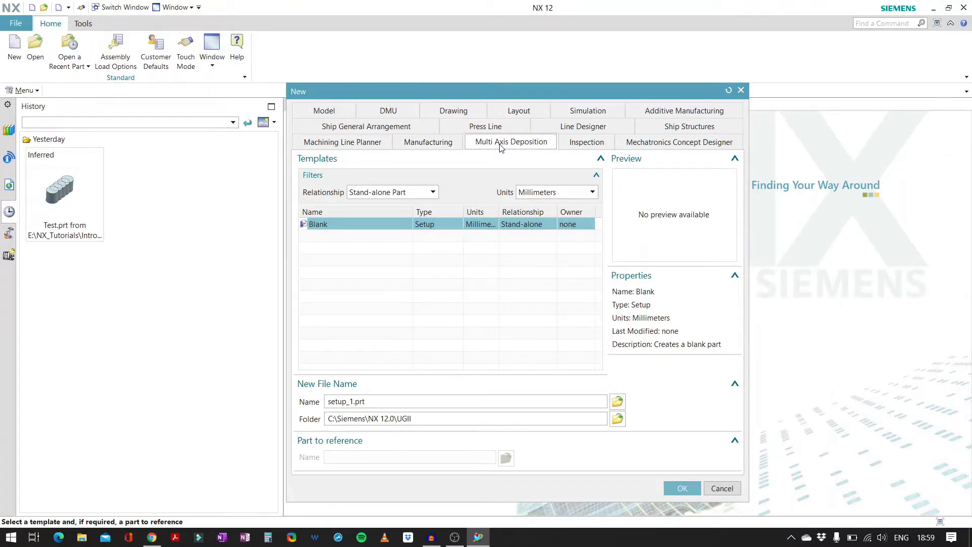
pyautogui.click(583, 144)
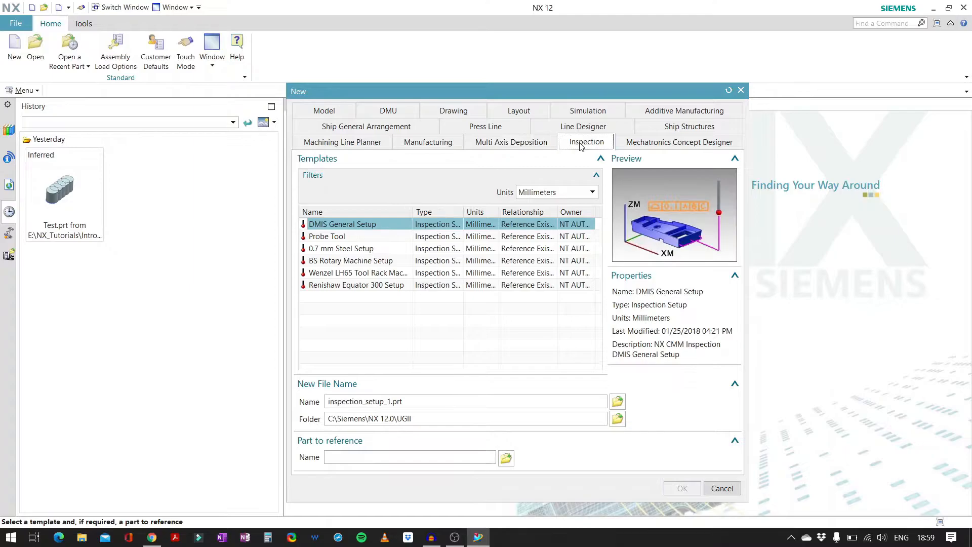
pyautogui.doubleClick(413, 212)
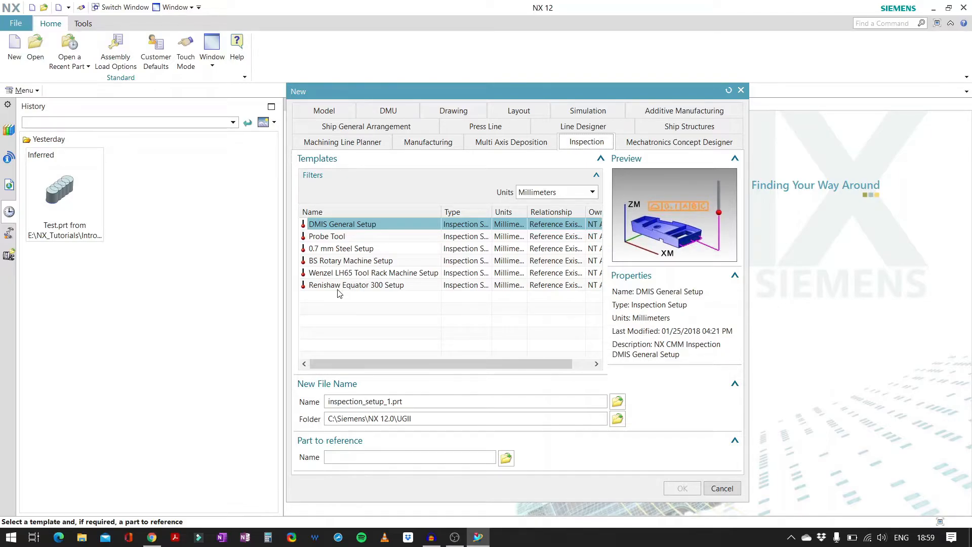
pyautogui.click(408, 145)
pyautogui.click(390, 192)
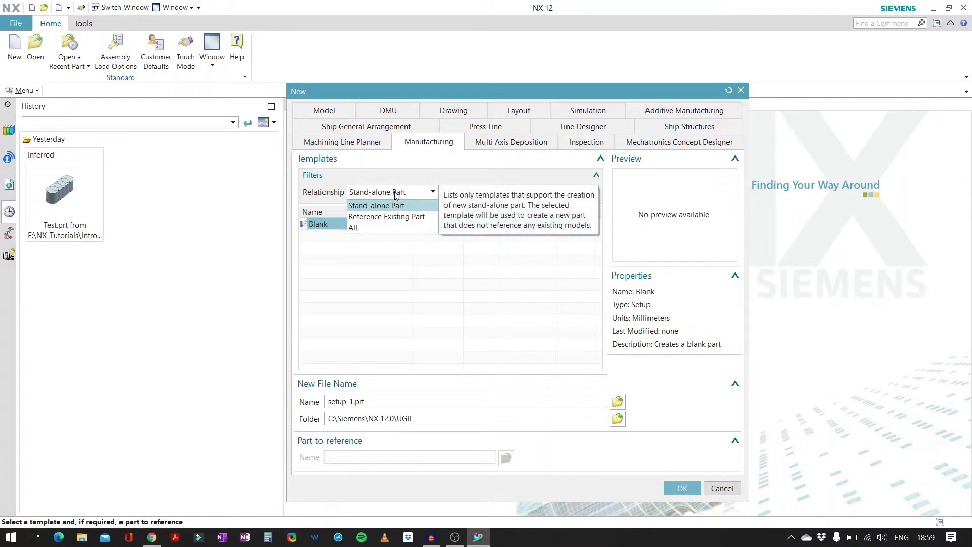
pyautogui.click(379, 203)
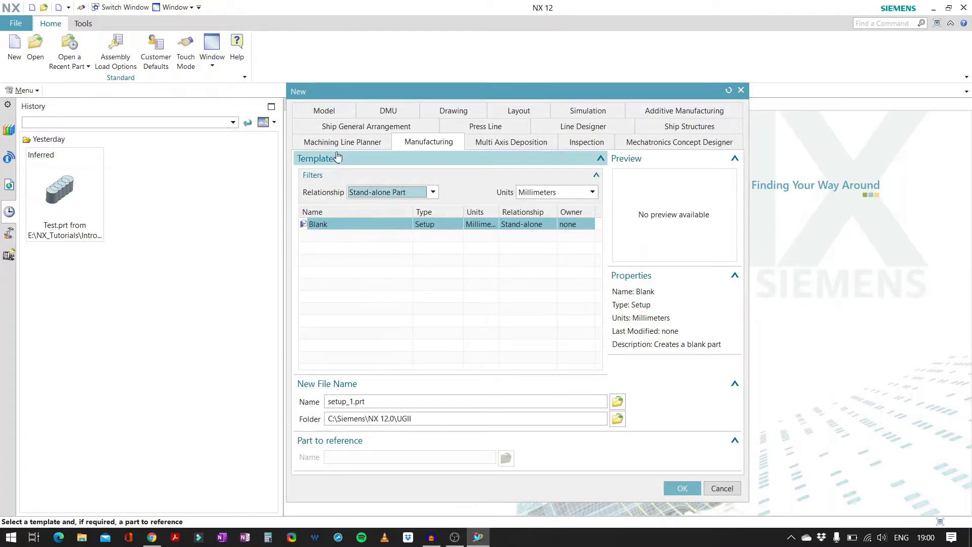
# Step: Choose the Model template in millimeters and name the new part file Introduction_
pyautogui.click(325, 111)
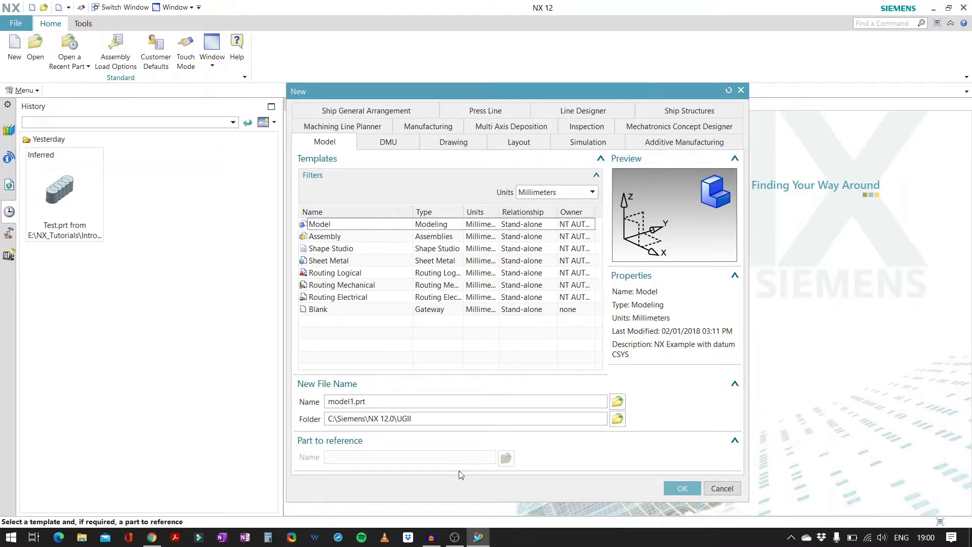
pyautogui.doubleClick(386, 401)
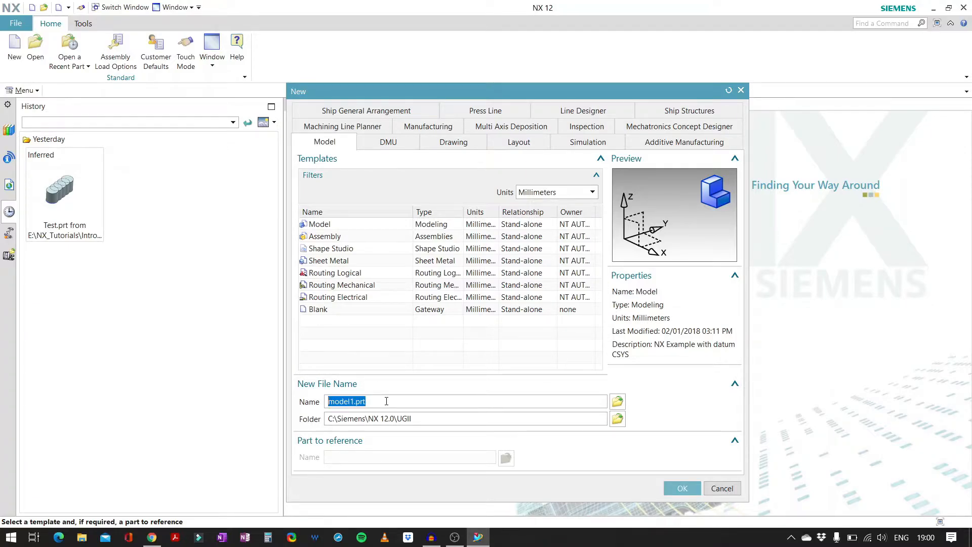
pyautogui.click(349, 225)
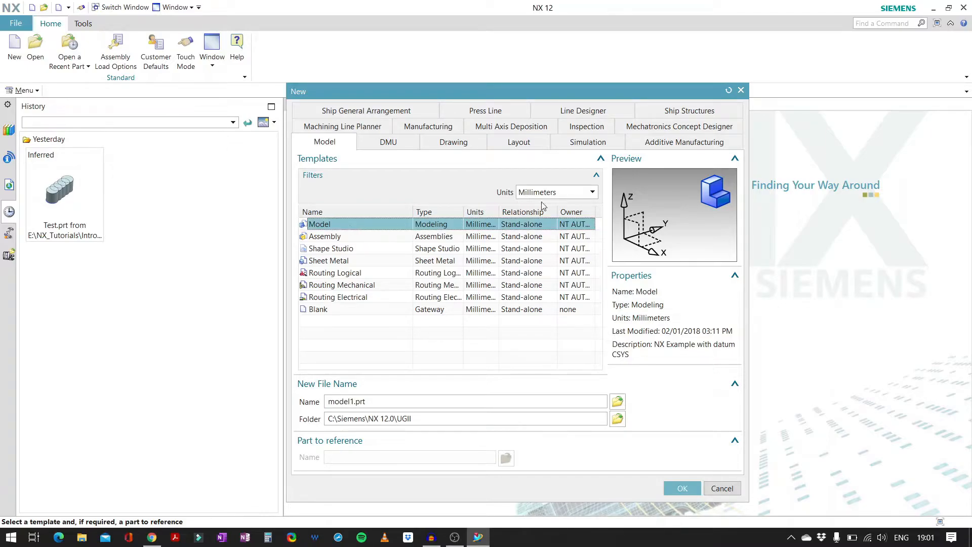
pyautogui.click(592, 194)
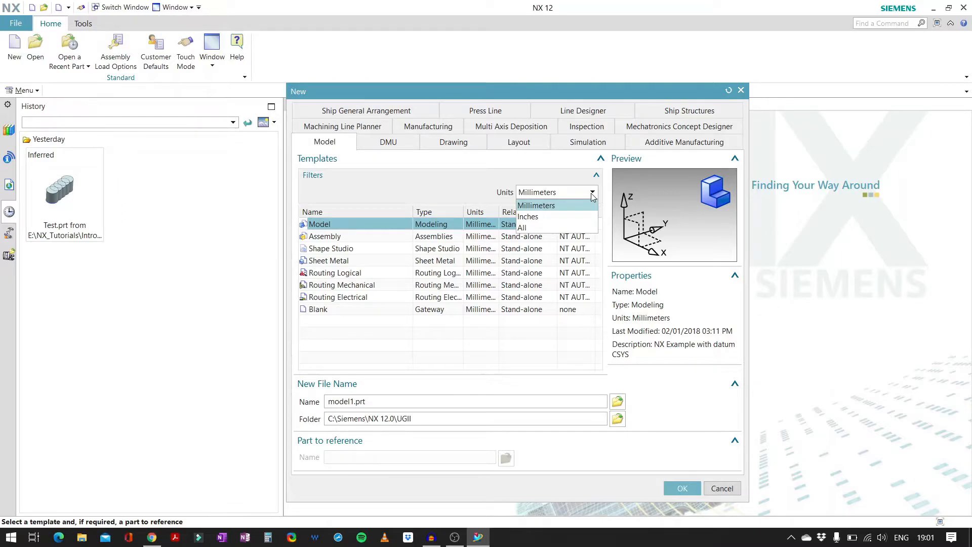
pyautogui.click(497, 326)
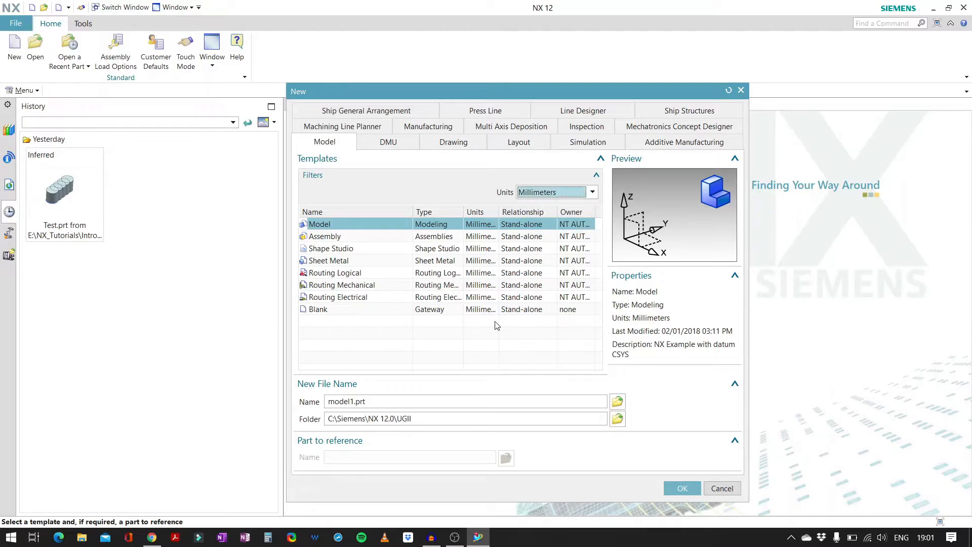
pyautogui.click(496, 326)
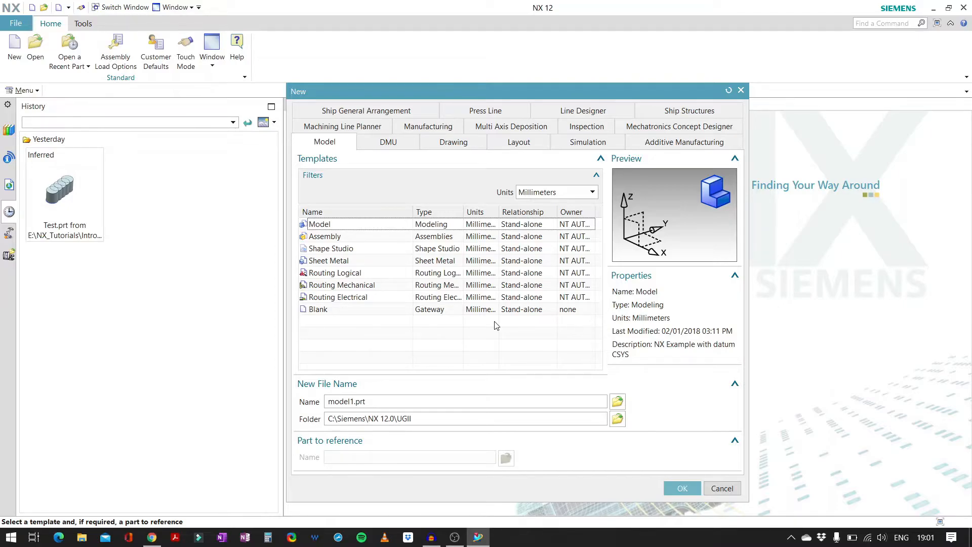
pyautogui.click(377, 400)
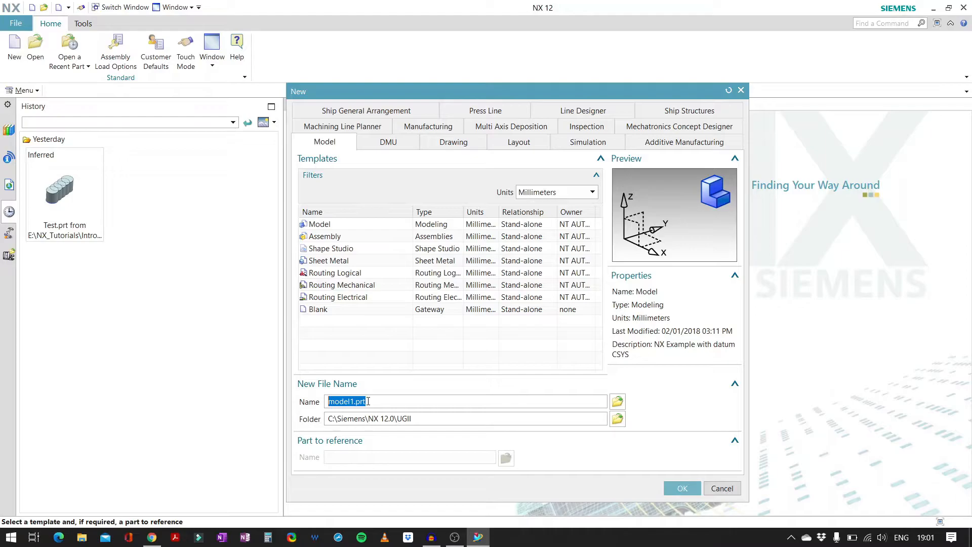
pyautogui.write('Introduction_')
# Step: Set the new part's folder to E:\NX_Tutorials\Introdcution and create the Introduction_ model part
pyautogui.click(624, 419)
pyautogui.moveTo(718, 246); pyautogui.dragTo(548, 80)
pyautogui.click(452, 167)
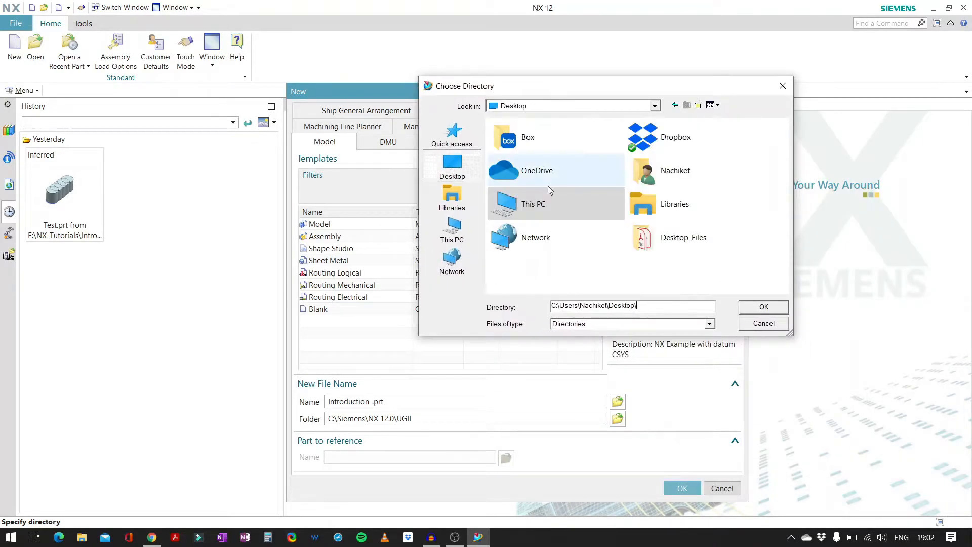
pyautogui.doubleClick(536, 205)
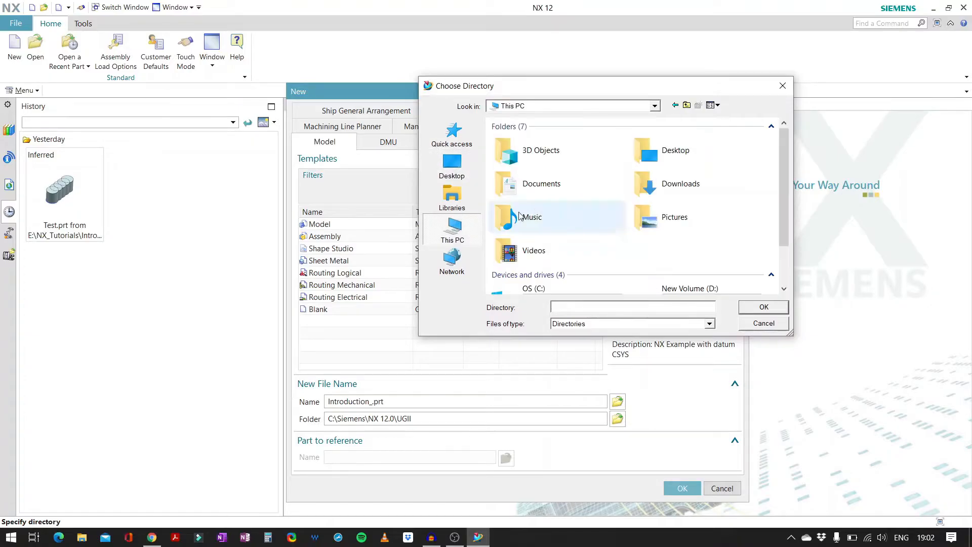
pyautogui.scroll(-1, 636, 210)
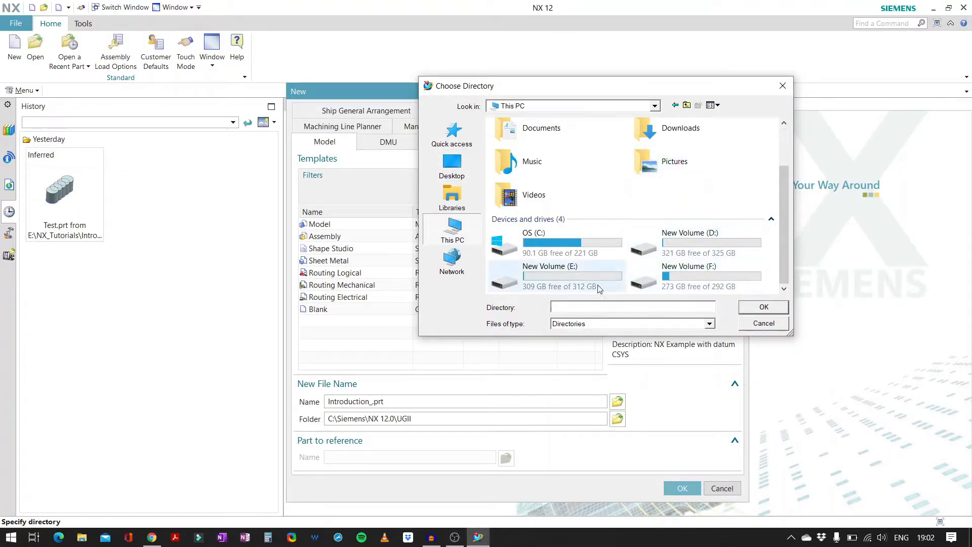
pyautogui.doubleClick(583, 280)
pyautogui.doubleClick(523, 136)
pyautogui.doubleClick(535, 139)
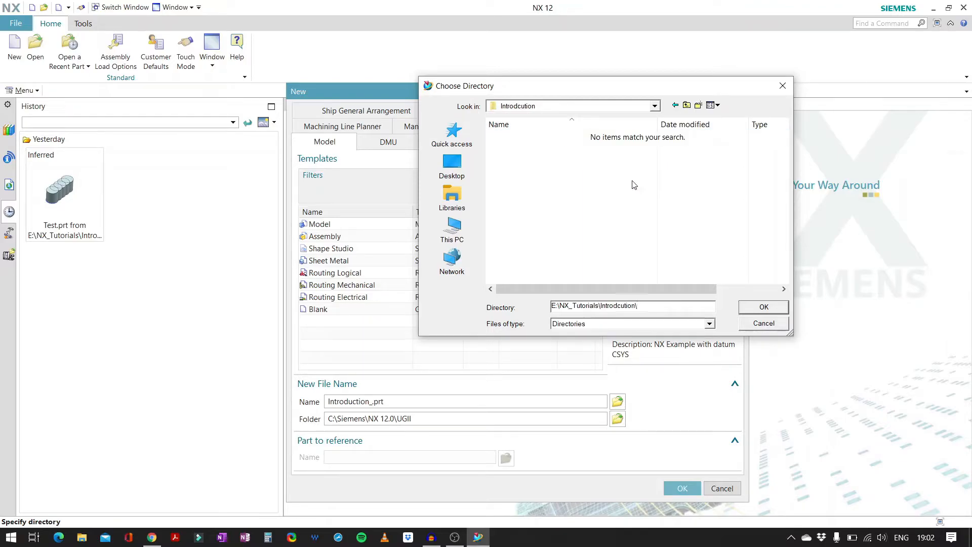
pyautogui.click(755, 310)
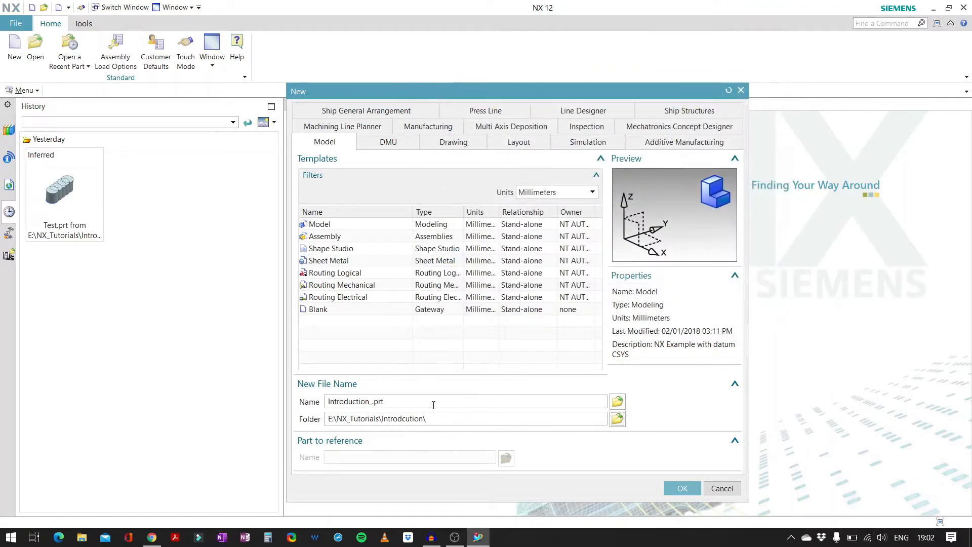
pyautogui.click(676, 484)
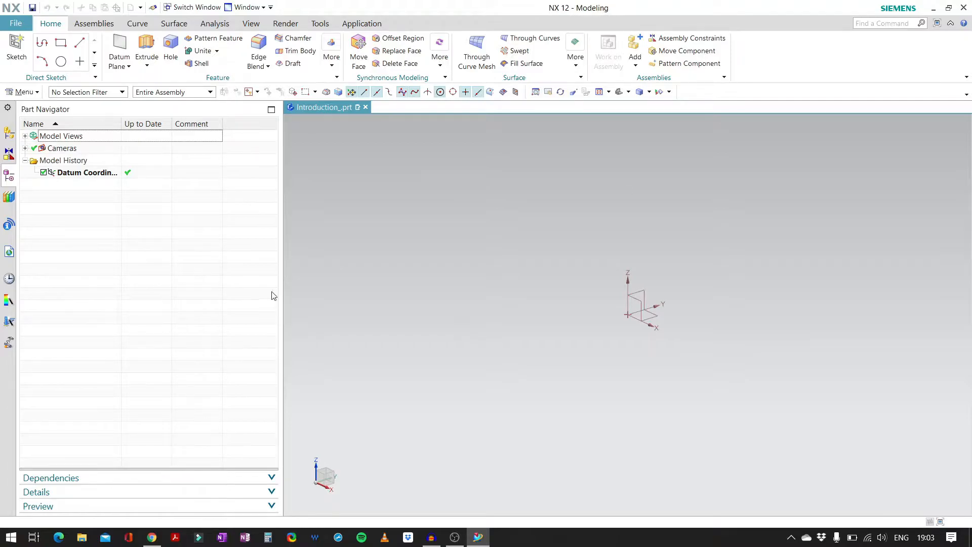
# Step: Look over the available applications and the additional feature commands, such as Design Feature, Associative Copy, Combine, Trim, Offset/Scale and Sweep
pyautogui.click(356, 23)
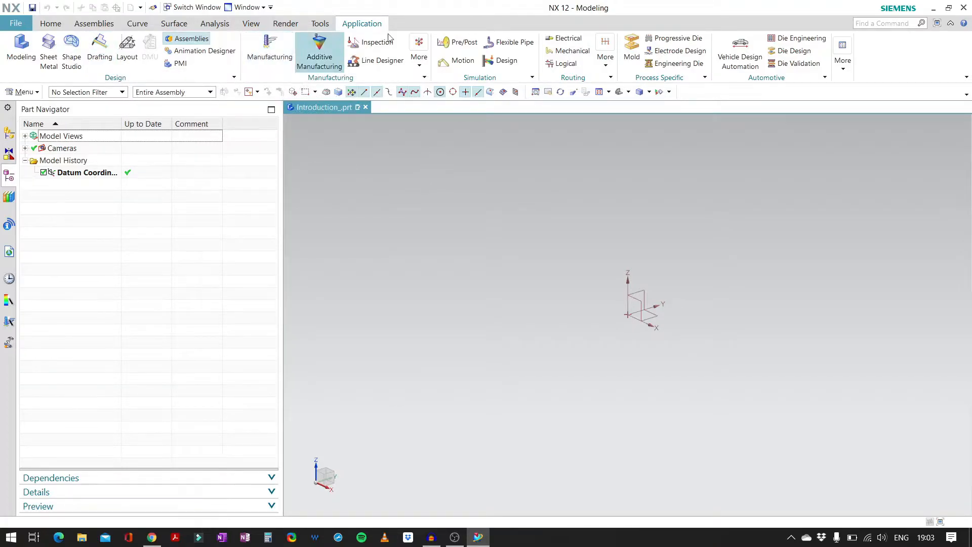
pyautogui.click(50, 23)
pyautogui.click(369, 228)
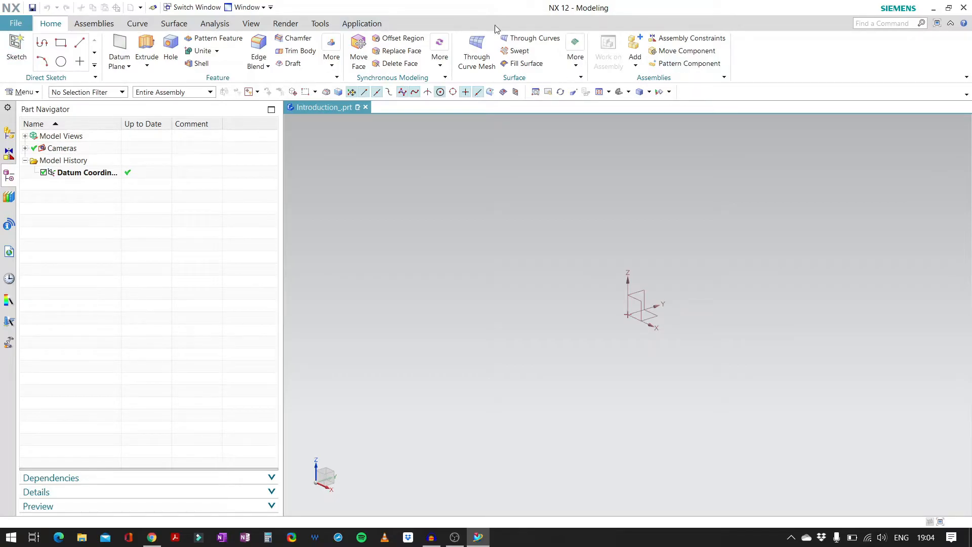
pyautogui.click(330, 64)
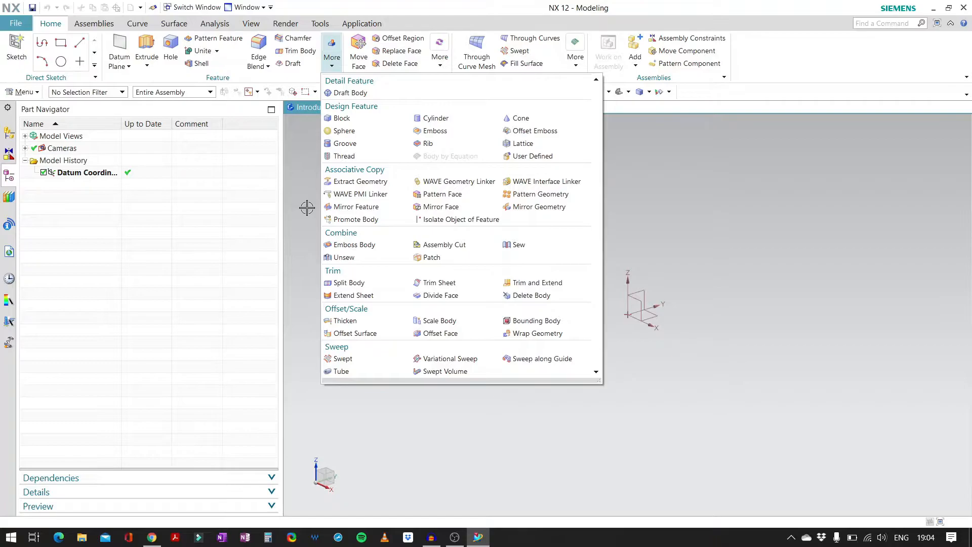
pyautogui.click(697, 186)
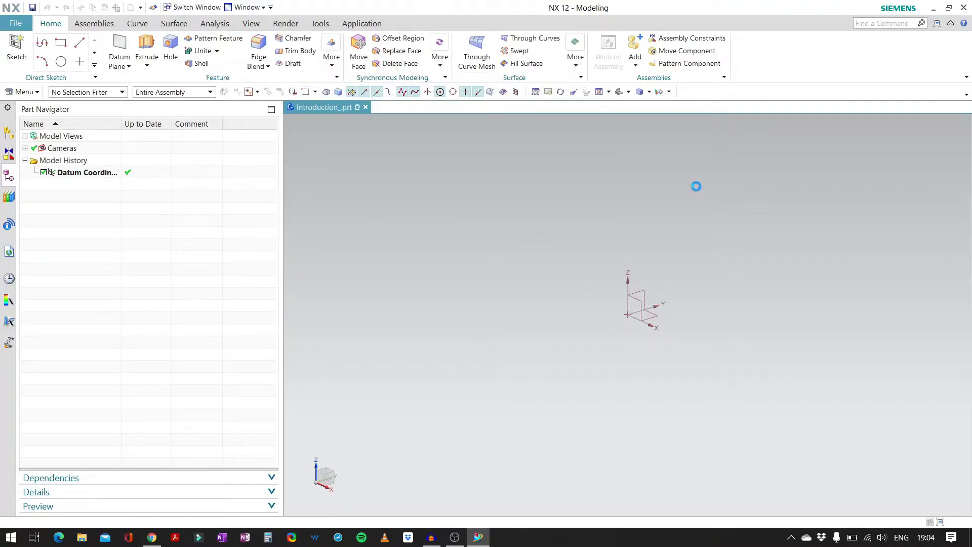
pyautogui.click(332, 59)
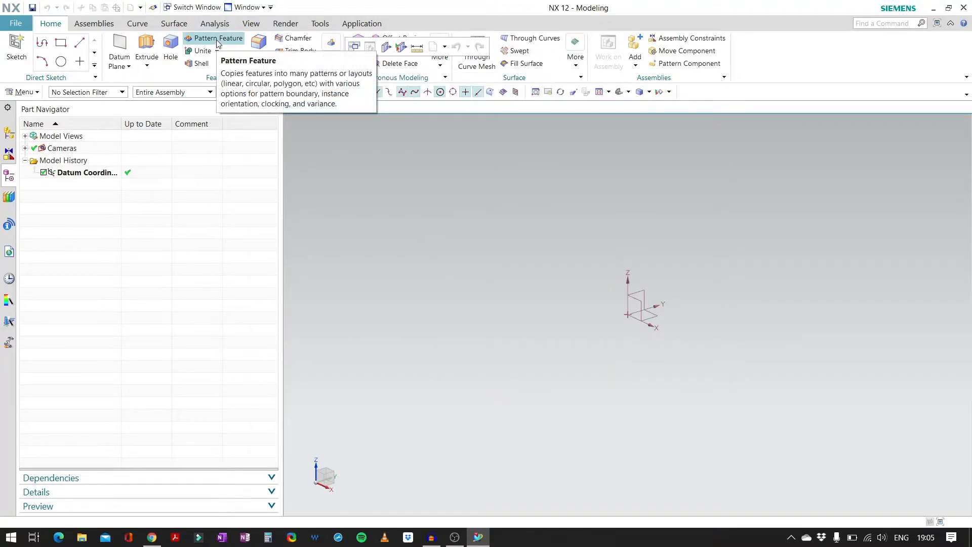
pyautogui.click(331, 59)
pyautogui.click(331, 60)
pyautogui.click(331, 59)
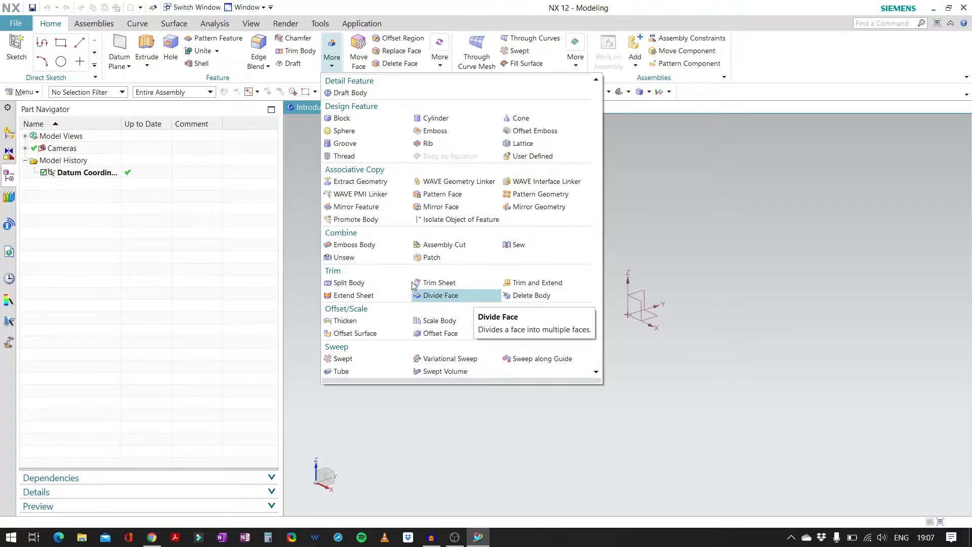
pyautogui.click(369, 373)
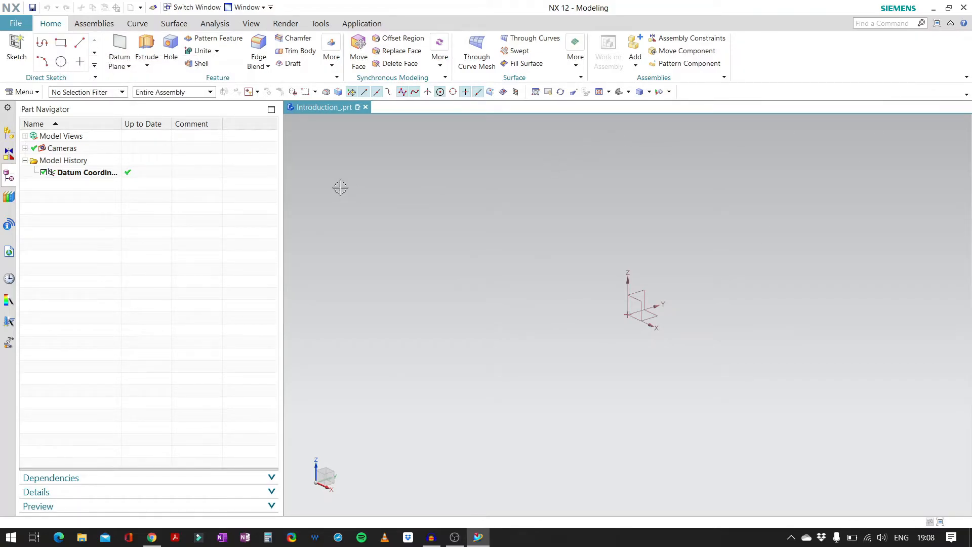
# Step: Create an On Plane sketch on the XY plane with the Inferred plane method, Horizontal reference and Specify Point origin method
pyautogui.click(17, 57)
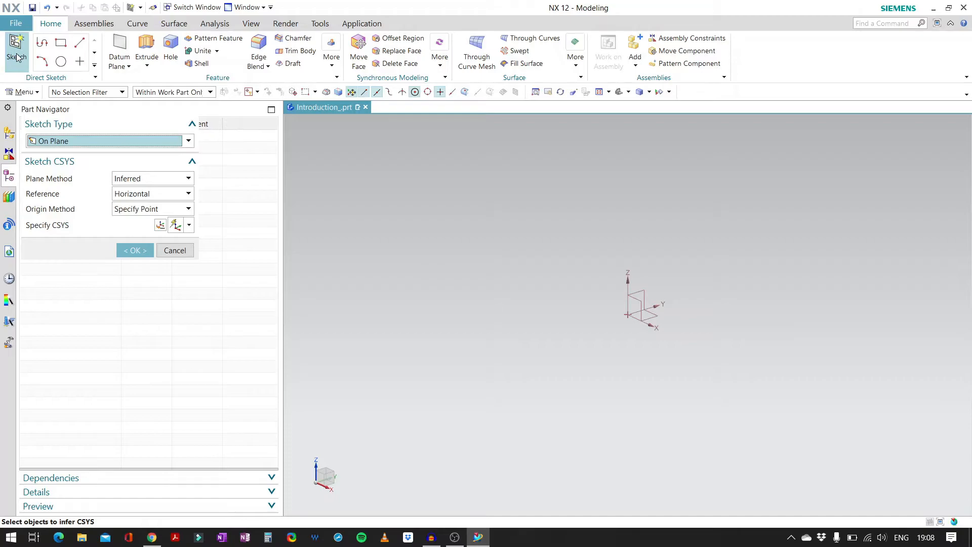
pyautogui.press('Escape')
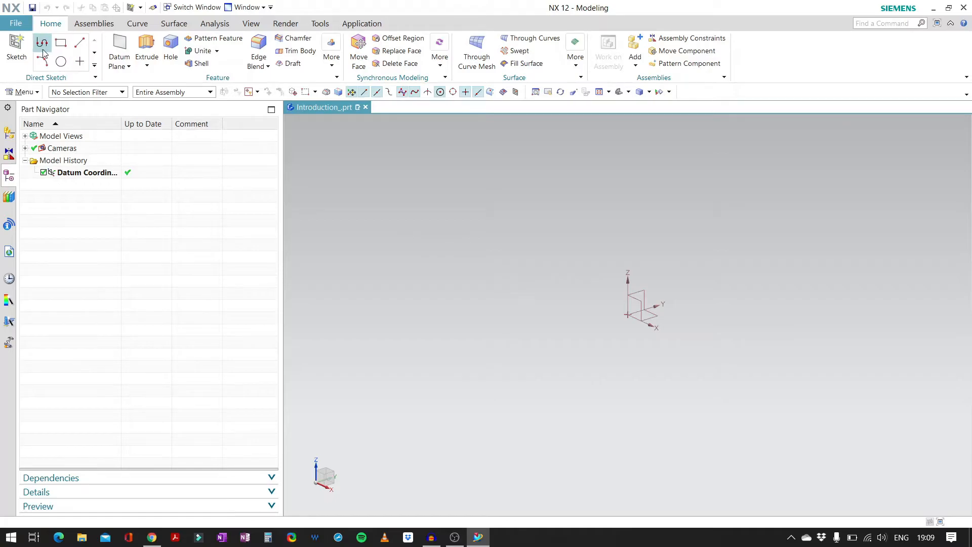
pyautogui.click(13, 57)
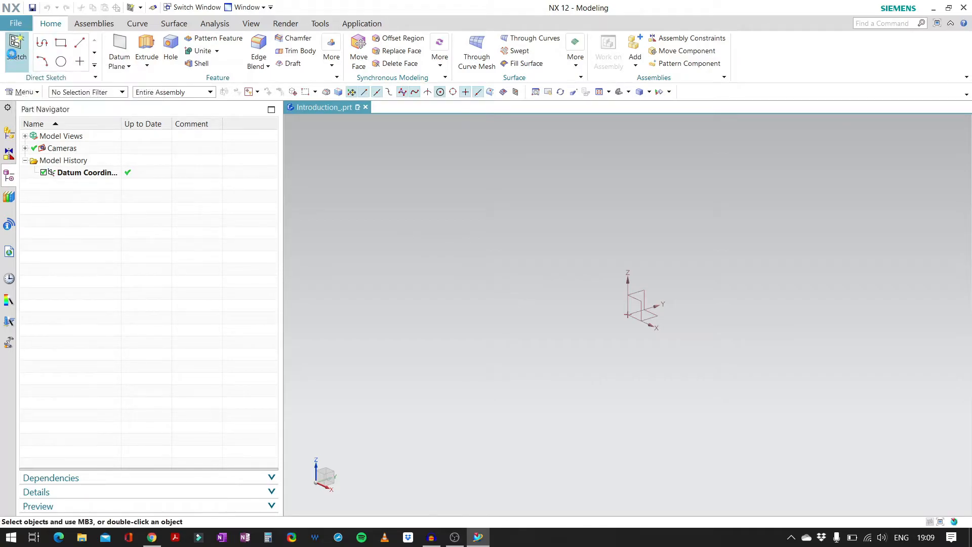
pyautogui.moveTo(100, 110)
pyautogui.mouseDown()
pyautogui.moveTo(344, 137)
pyautogui.moveTo(372, 153)
pyautogui.mouseUp()
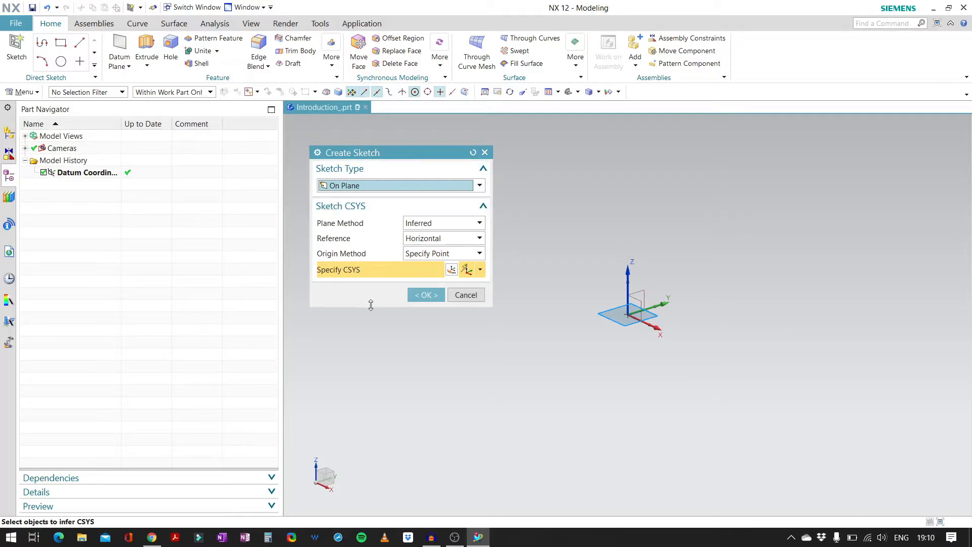
pyautogui.moveTo(371, 305)
pyautogui.mouseDown()
pyautogui.moveTo(367, 339)
pyautogui.moveTo(366, 325)
pyautogui.mouseUp()
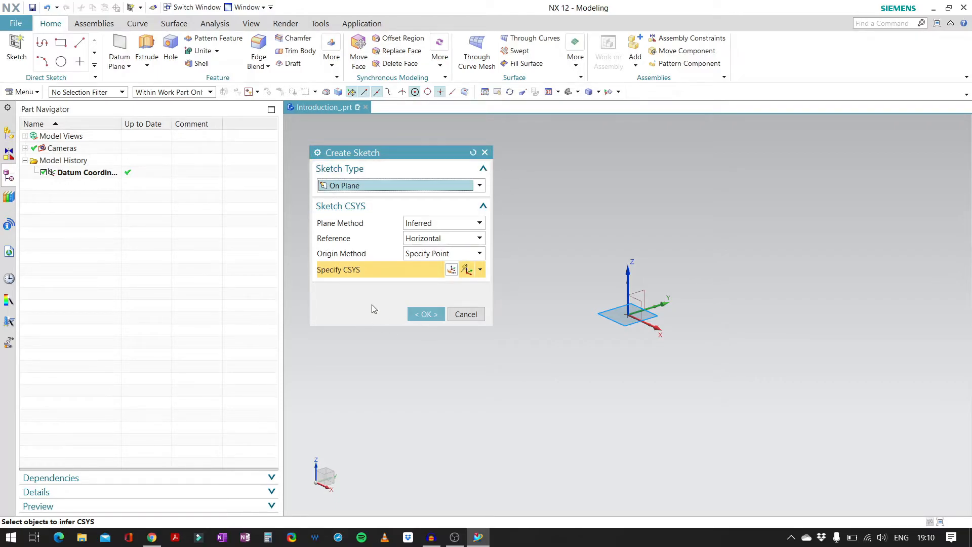
pyautogui.click(398, 186)
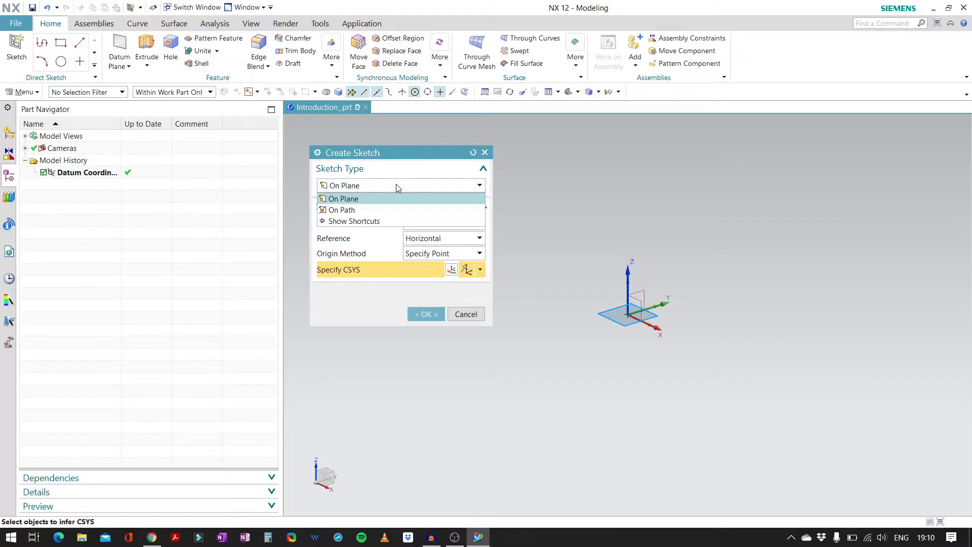
pyautogui.click(399, 169)
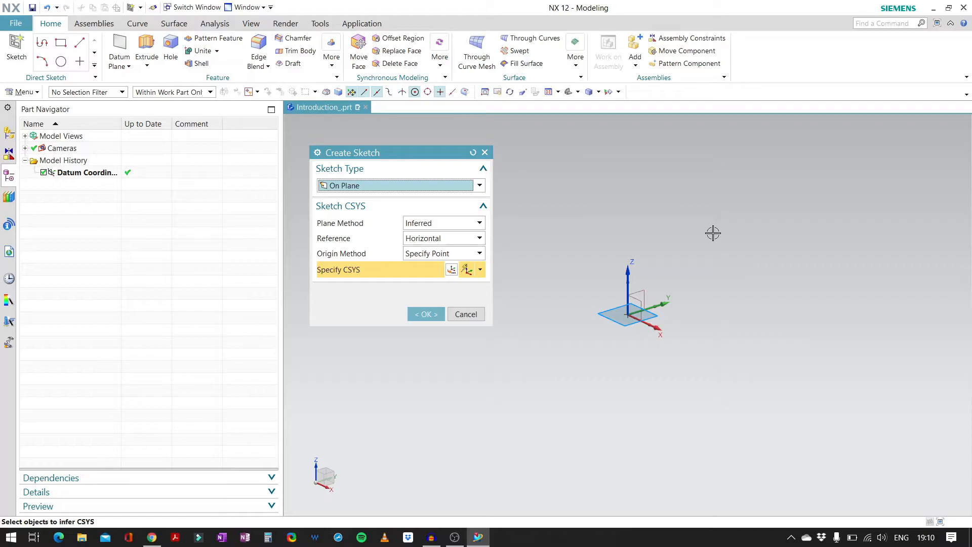
pyautogui.click(453, 225)
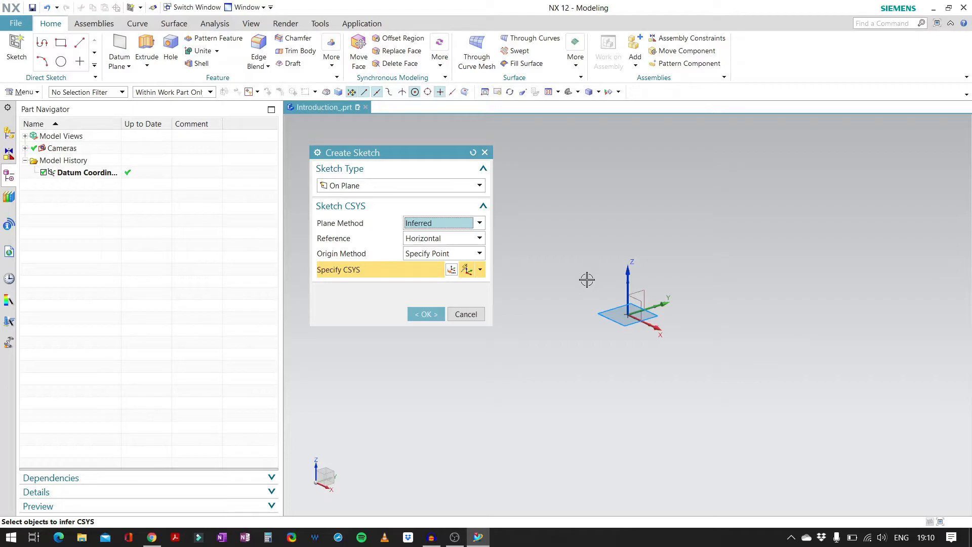
pyautogui.click(439, 253)
pyautogui.click(438, 254)
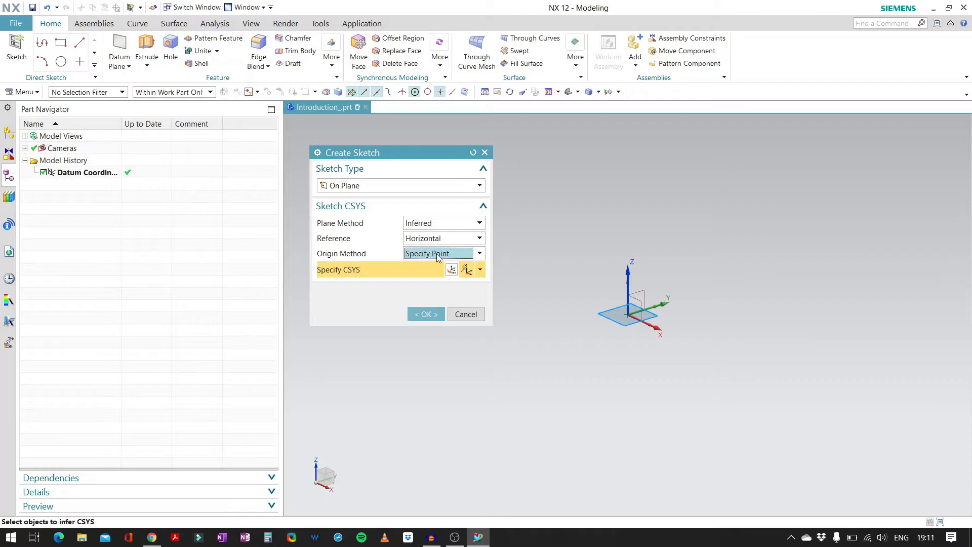
pyautogui.click(423, 315)
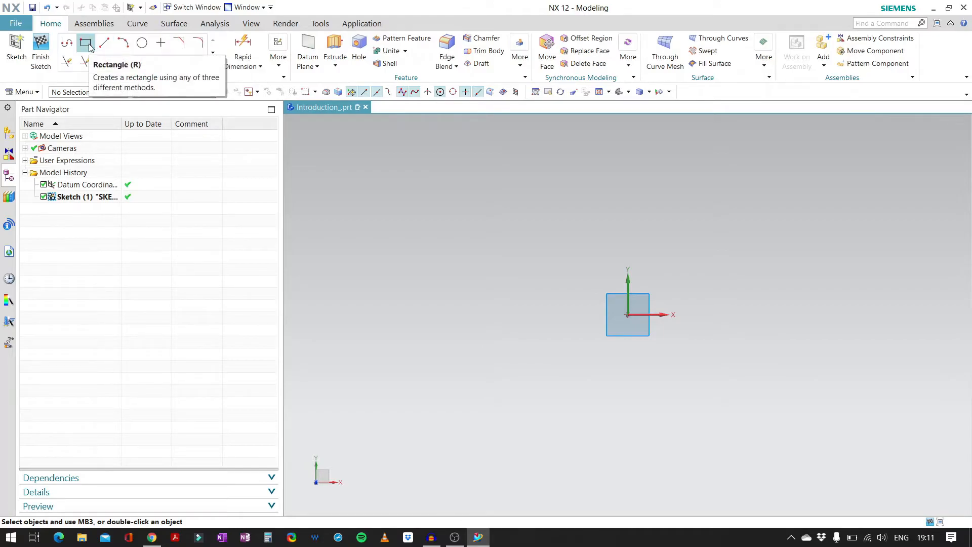
# Step: Draw a 150 mm vertical line upward from the sketch origin and move its length dimension to the left side of the line
pyautogui.click(104, 43)
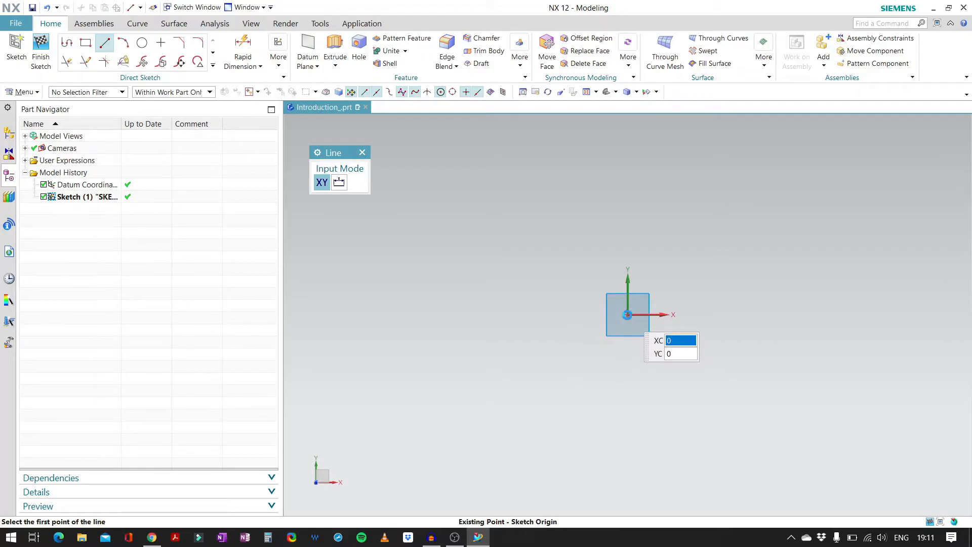
pyautogui.click(628, 315)
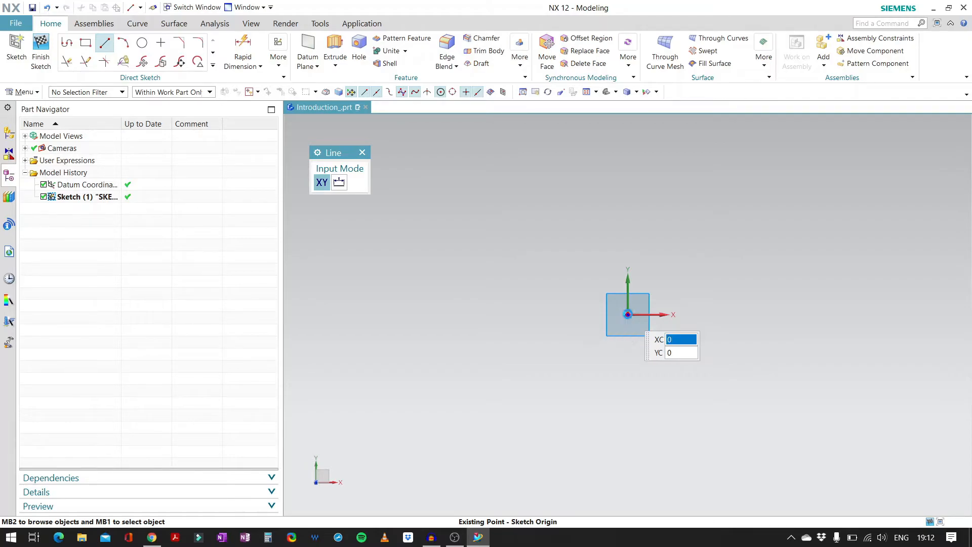
pyautogui.click(628, 314)
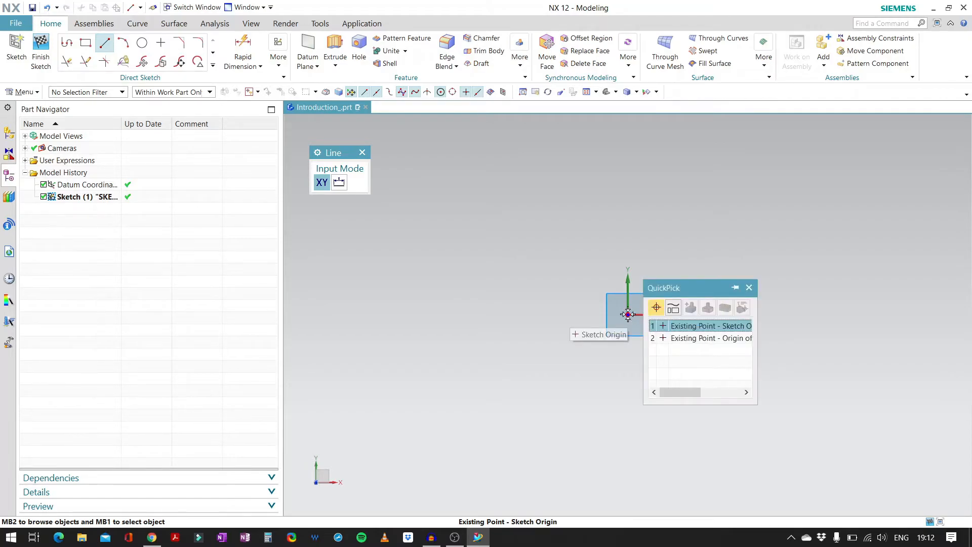
pyautogui.click(707, 328)
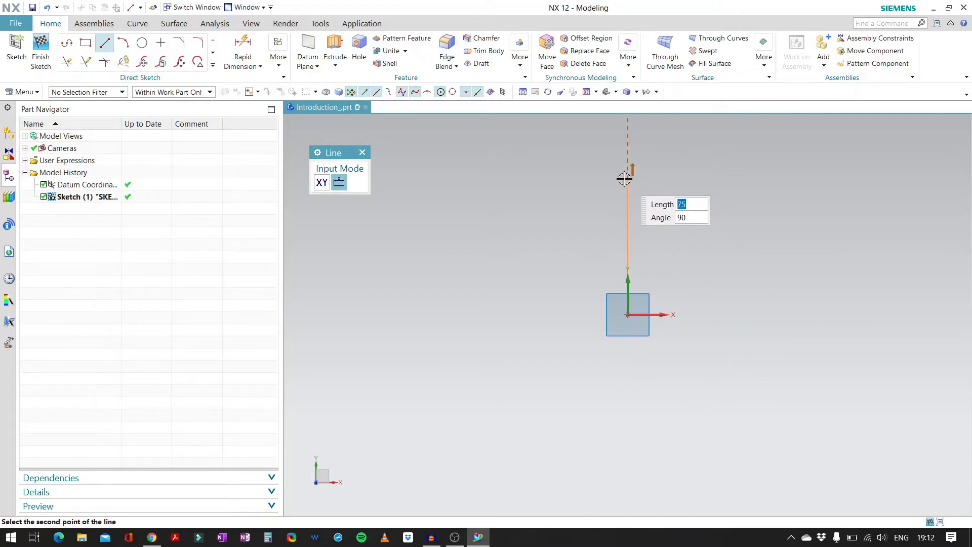
pyautogui.write('150')
pyautogui.press('Tab')
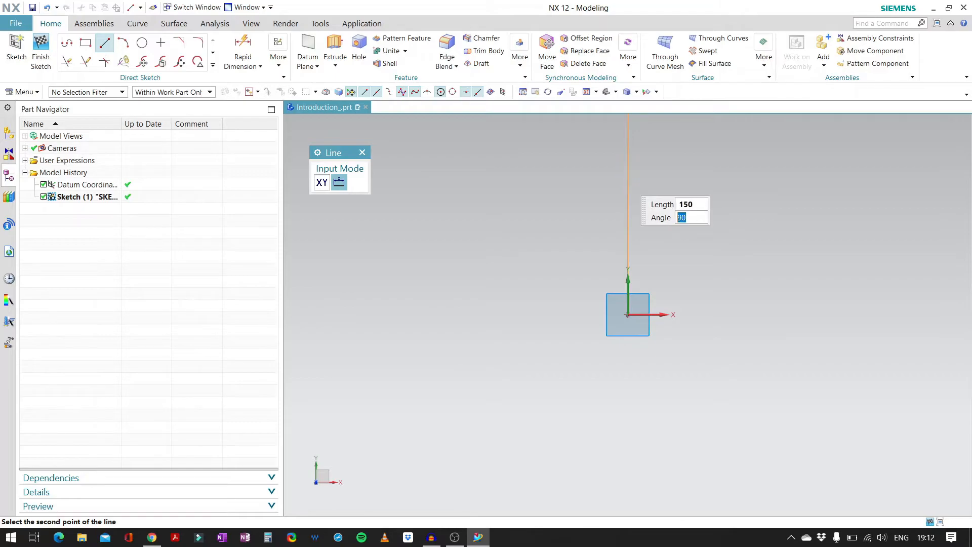
pyautogui.click(624, 229)
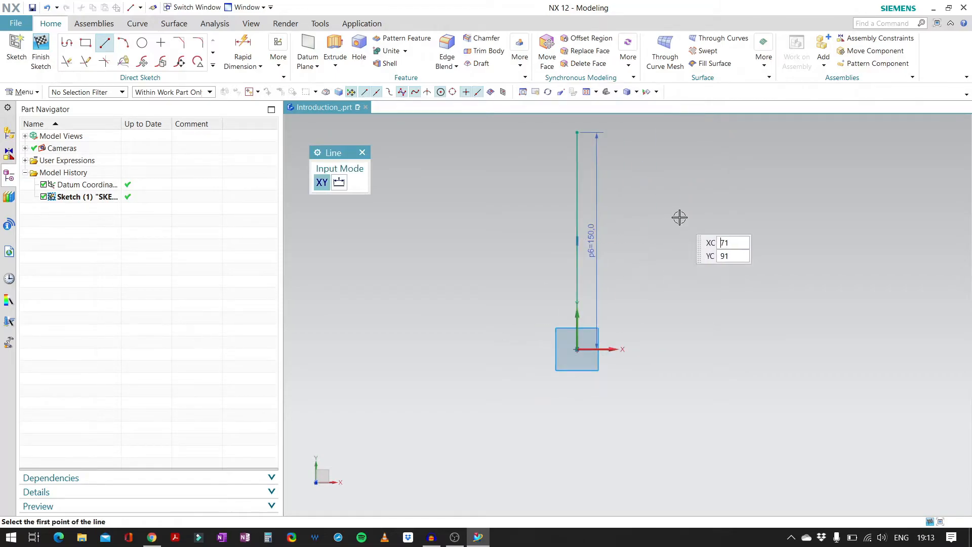
pyautogui.press('Escape')
pyautogui.moveTo(593, 241); pyautogui.dragTo(529, 239)
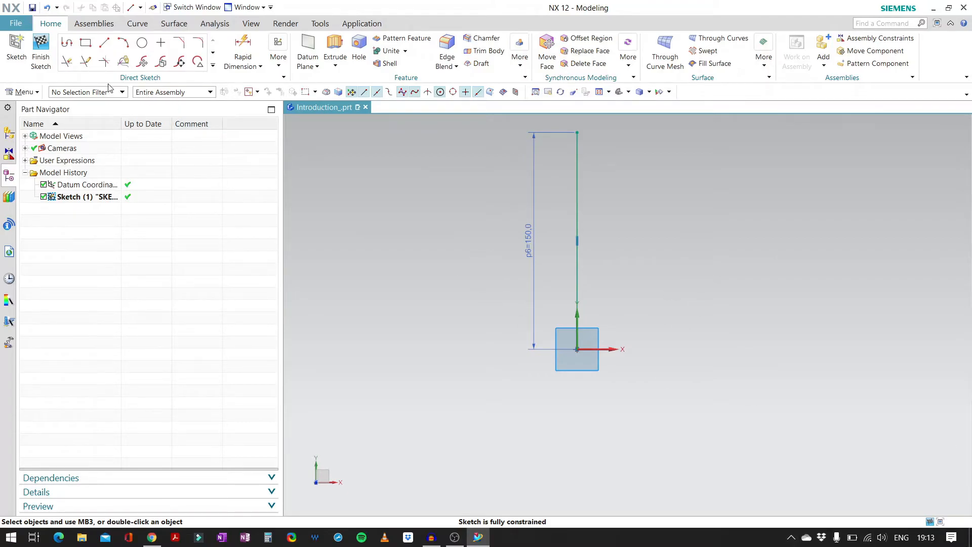
pyautogui.click(104, 42)
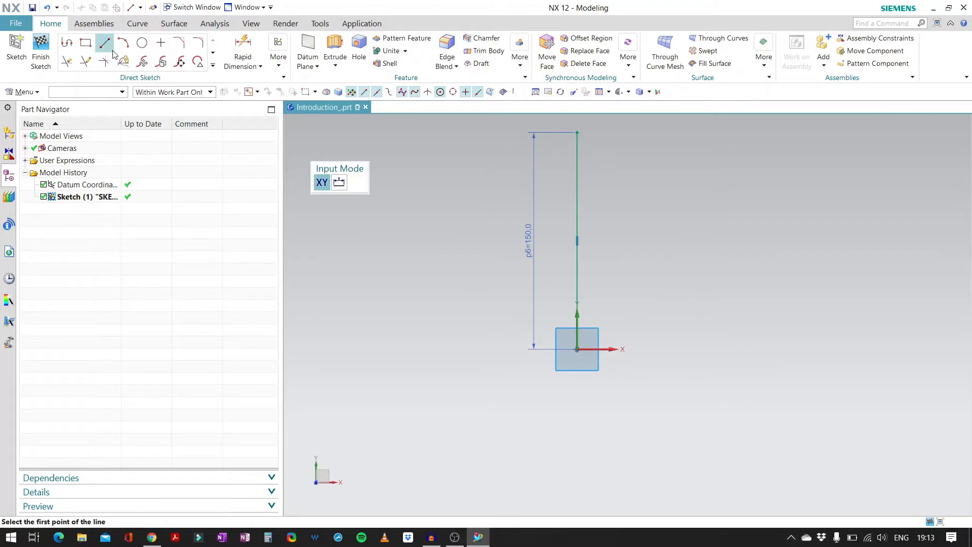
pyautogui.click(578, 133)
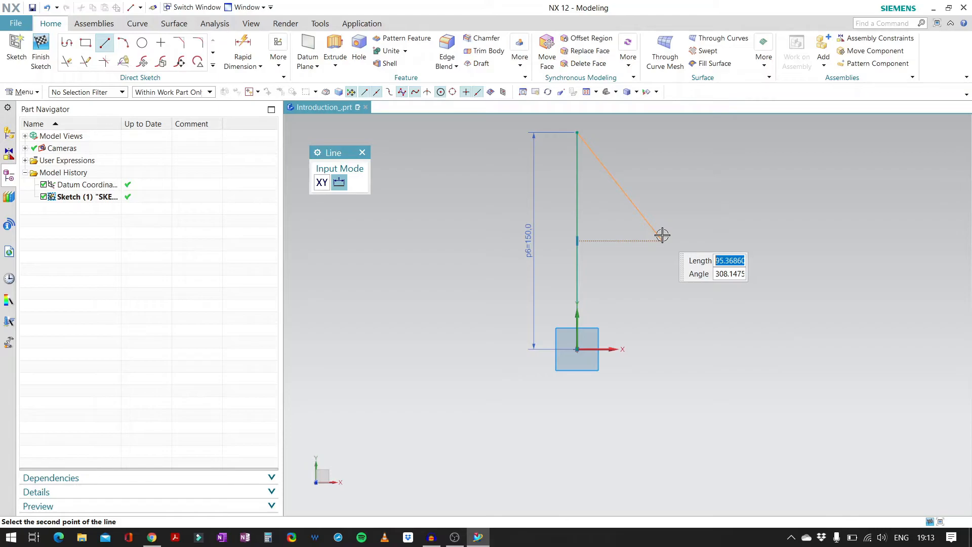
pyautogui.write('95')
pyautogui.press('Tab')
pyautogui.press('Escape')
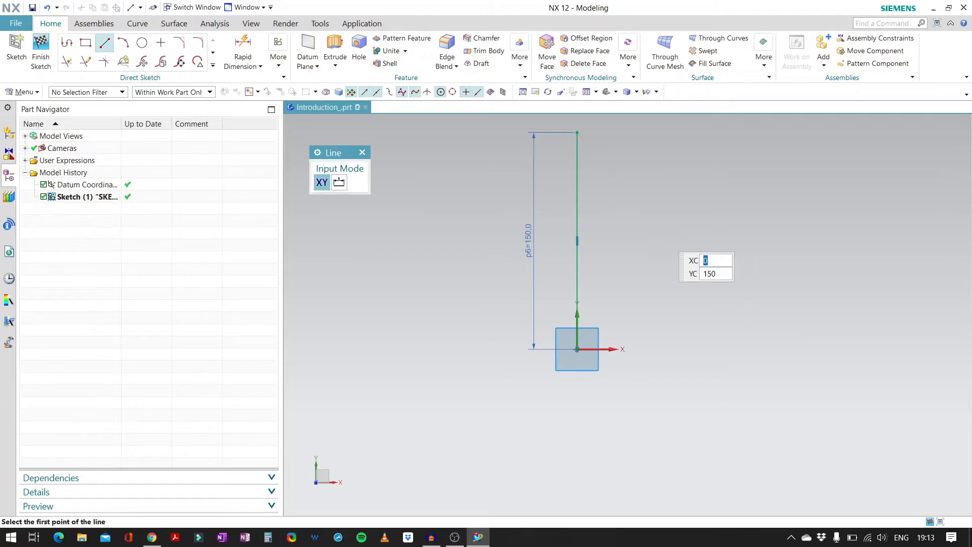
pyautogui.press('Escape')
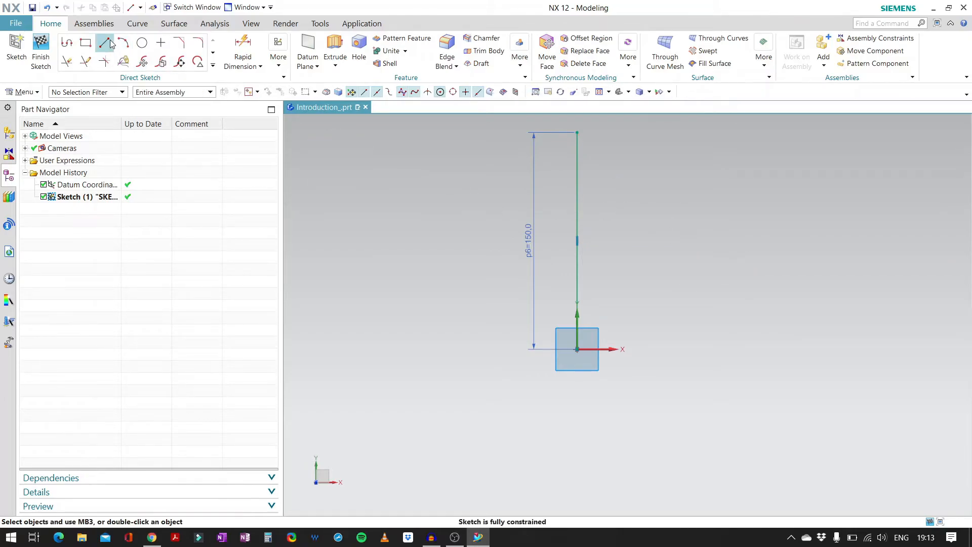
# Step: Draw a line about 94 mm long at about 307° from the upper end of the vertical line, sloping down to the right
pyautogui.click(104, 42)
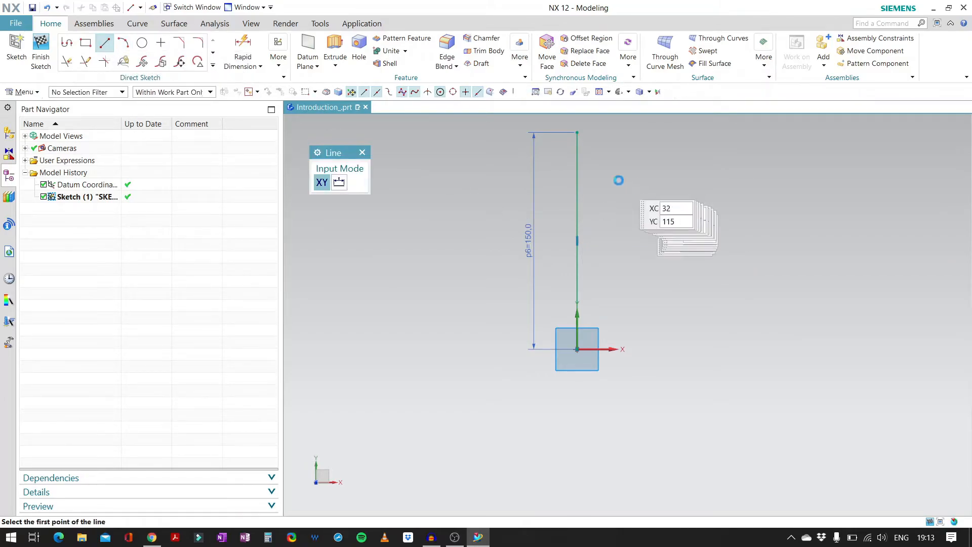
pyautogui.click(577, 133)
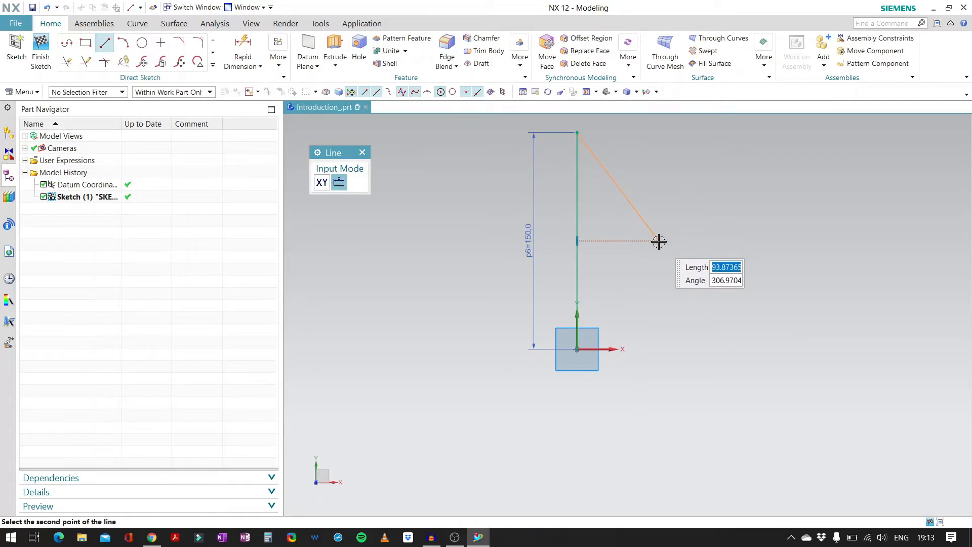
pyautogui.click(659, 241)
pyautogui.press('Escape')
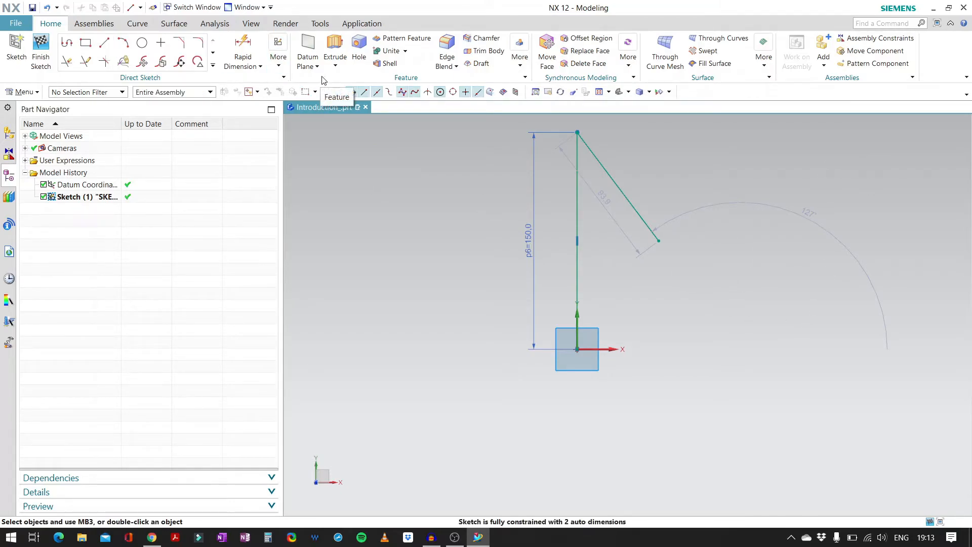
# Step: Add a 45° angular Rapid Dimension between the vertical line and the slanted line, placed between the two lines
pyautogui.click(278, 57)
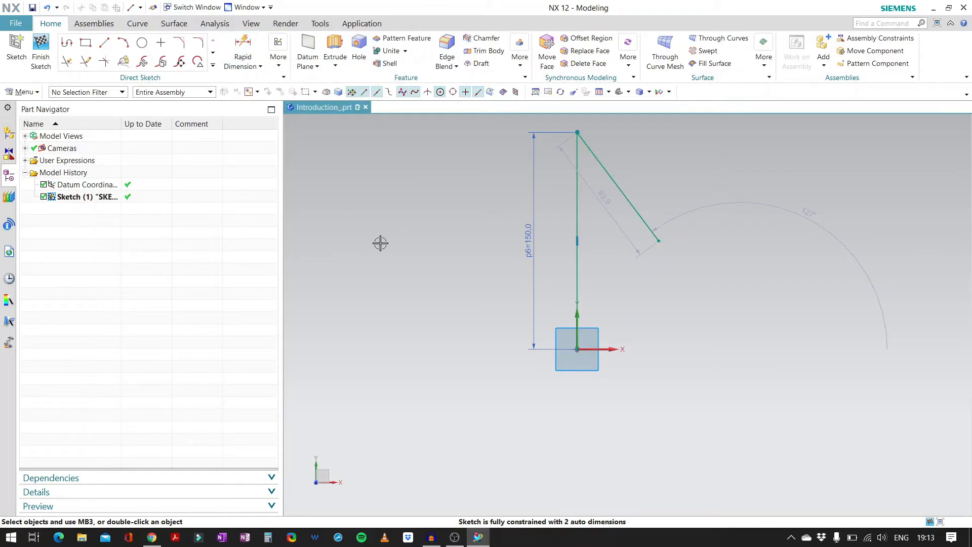
pyautogui.click(241, 47)
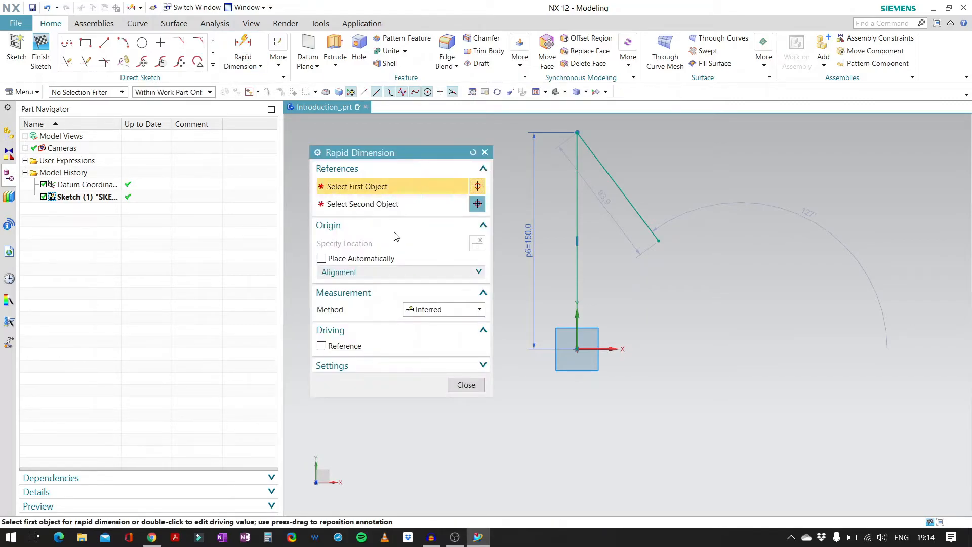
pyautogui.press('Escape')
pyautogui.moveTo(396, 157); pyautogui.dragTo(381, 134)
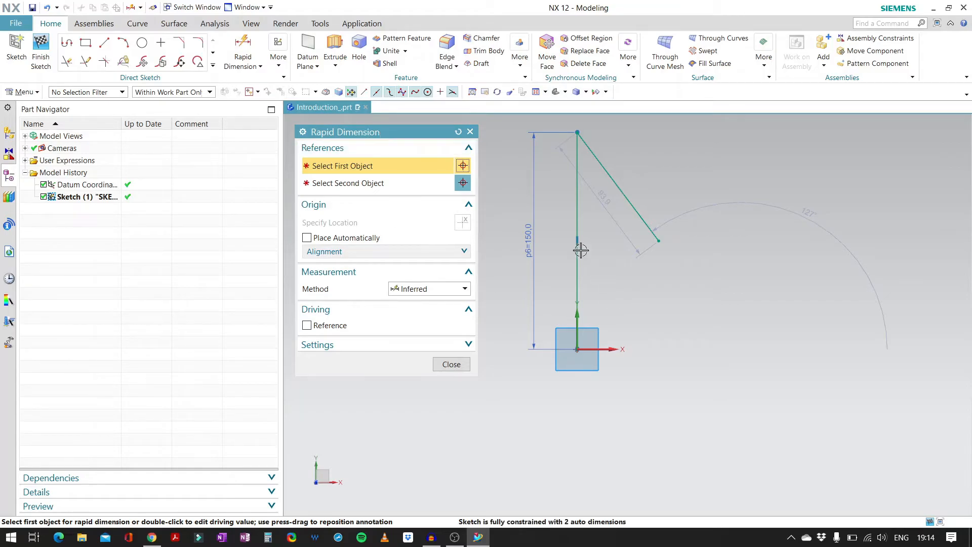
pyautogui.click(576, 200)
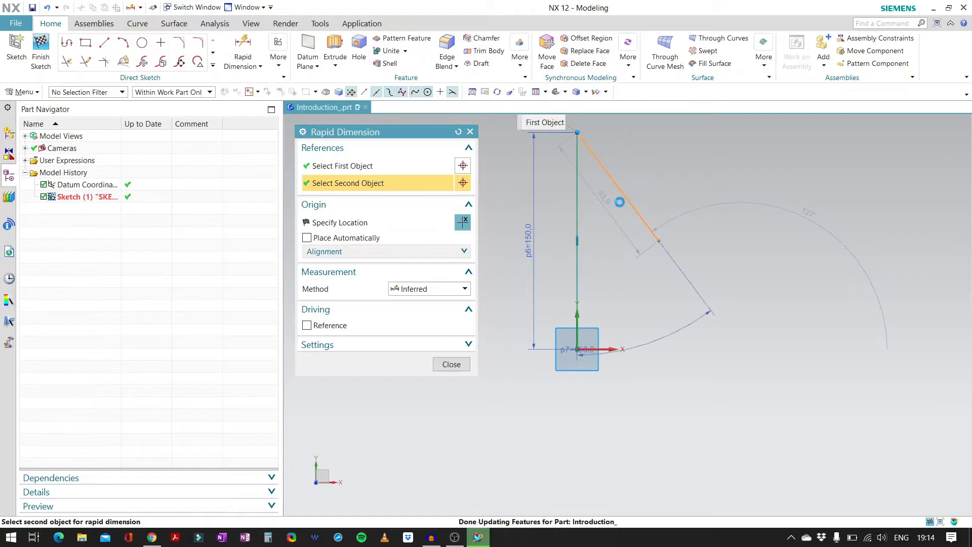
pyautogui.click(623, 200)
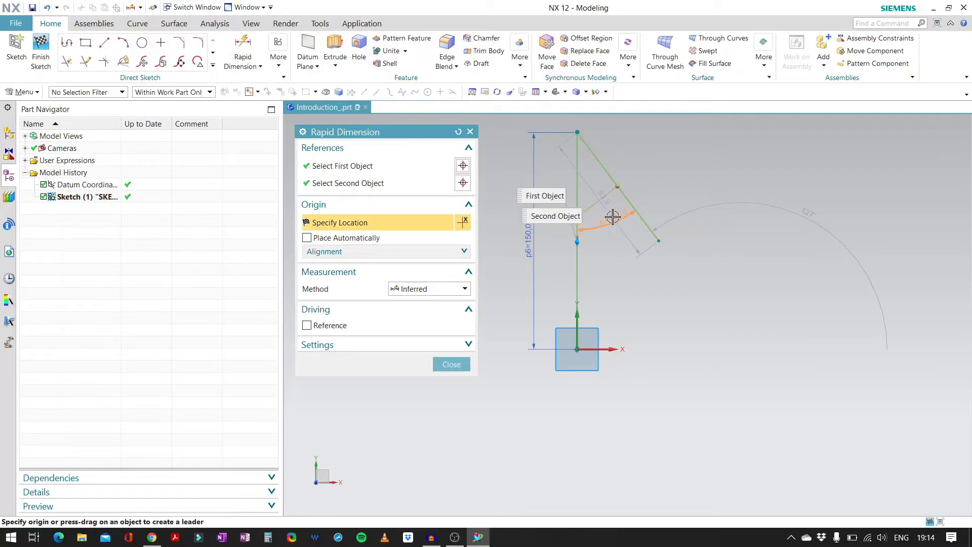
pyautogui.click(611, 215)
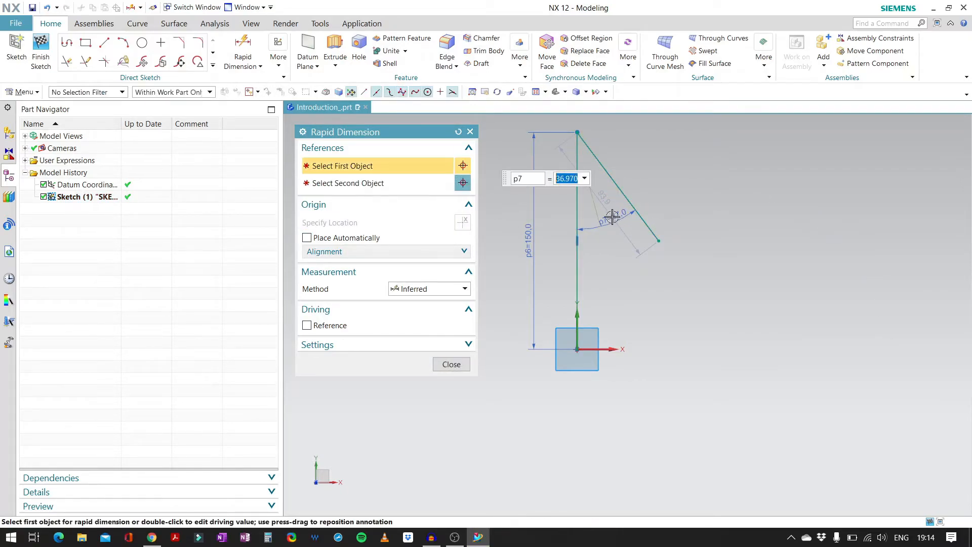
pyautogui.write('45')
pyautogui.press('Return')
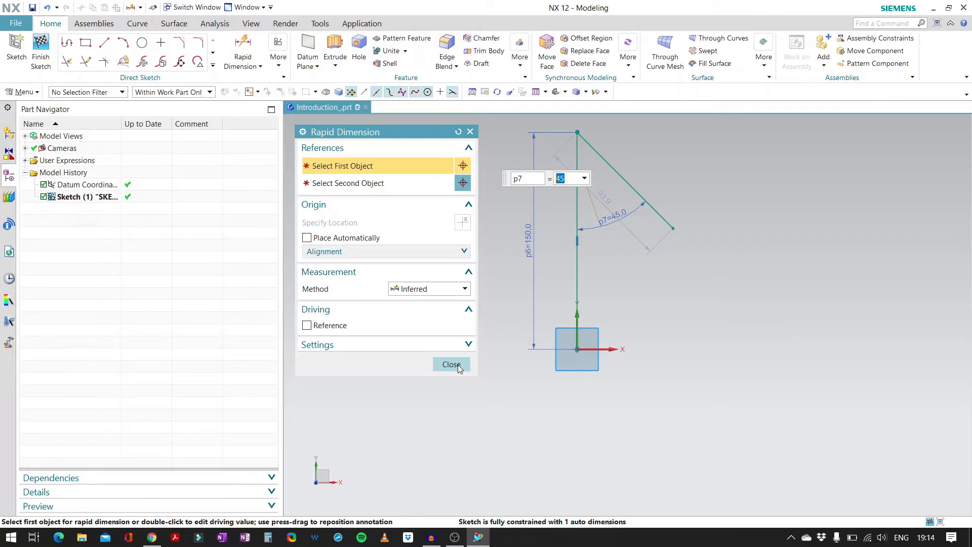
pyautogui.click(451, 365)
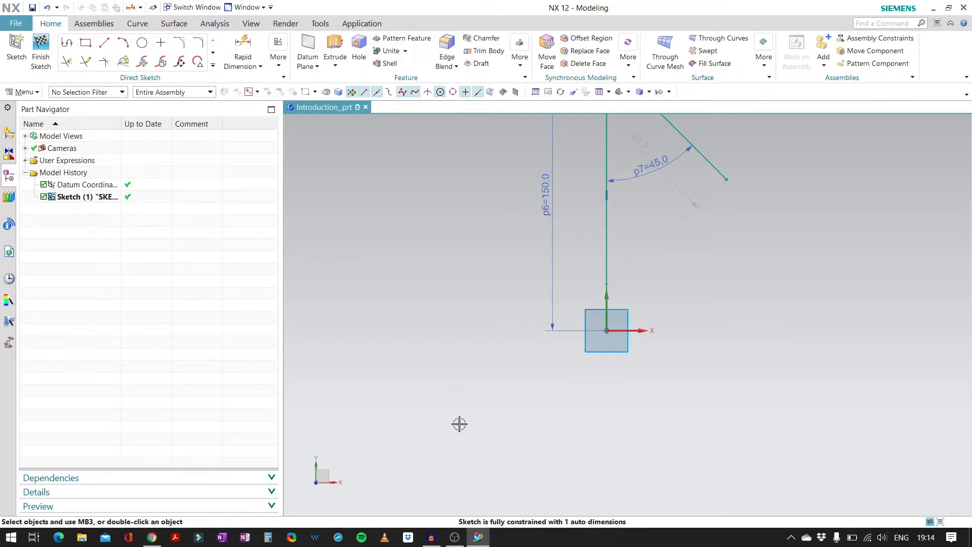
# Step: Draw a perpendicular line about 94 mm long at 45° from the slanted line's free end, ending level with the vertical line's upper end
pyautogui.scroll(-4, 485, 444)
pyautogui.scroll(3, 578, 387)
pyautogui.scroll(-2, 778, 333)
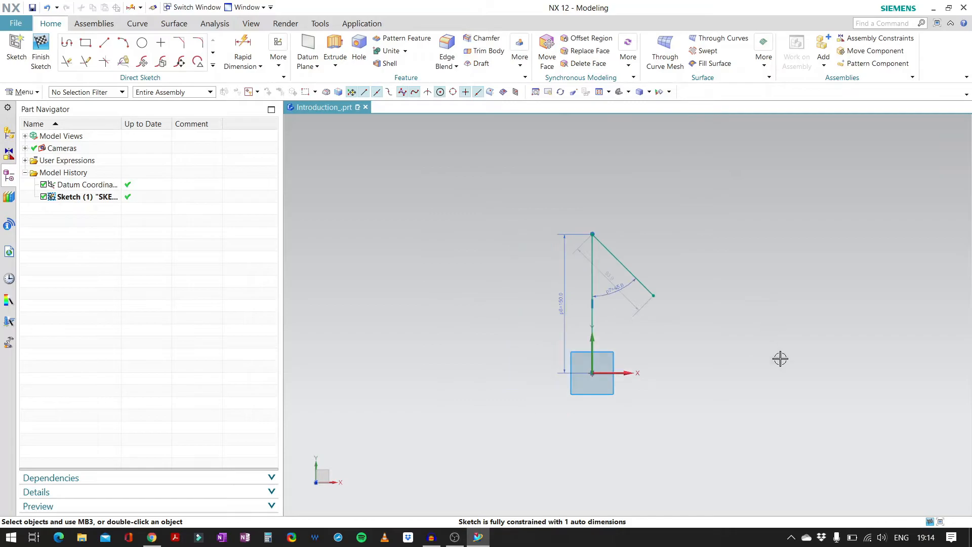
pyautogui.scroll(2, 655, 389)
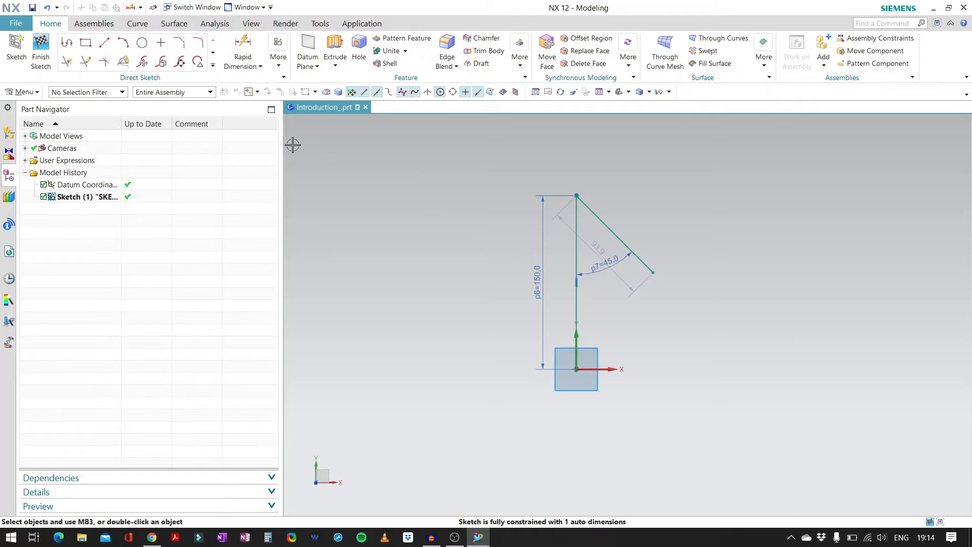
pyautogui.click(106, 47)
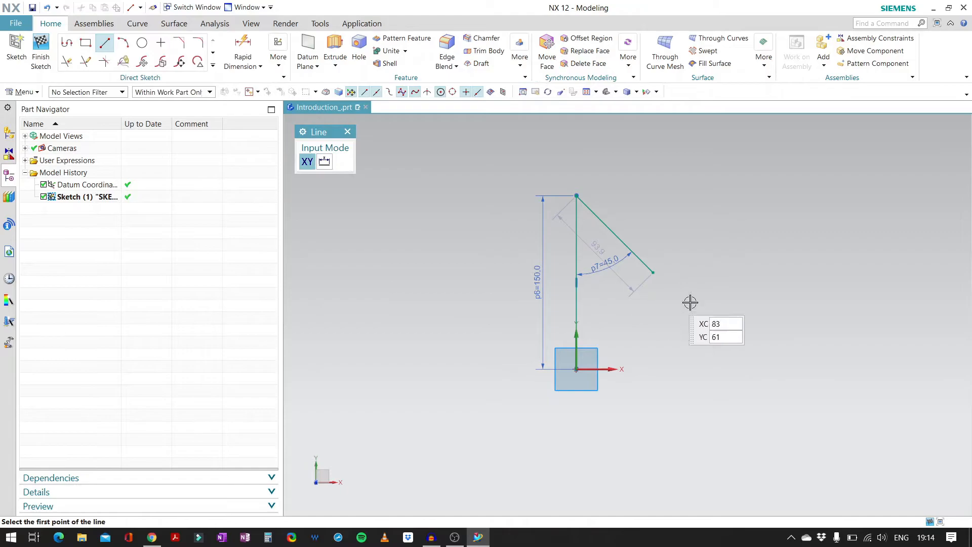
pyautogui.click(653, 274)
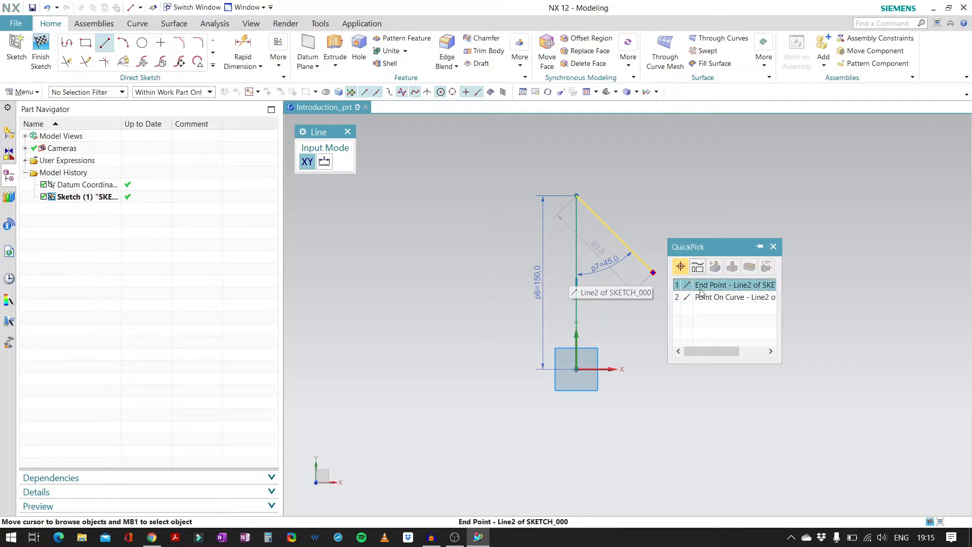
pyautogui.click(703, 285)
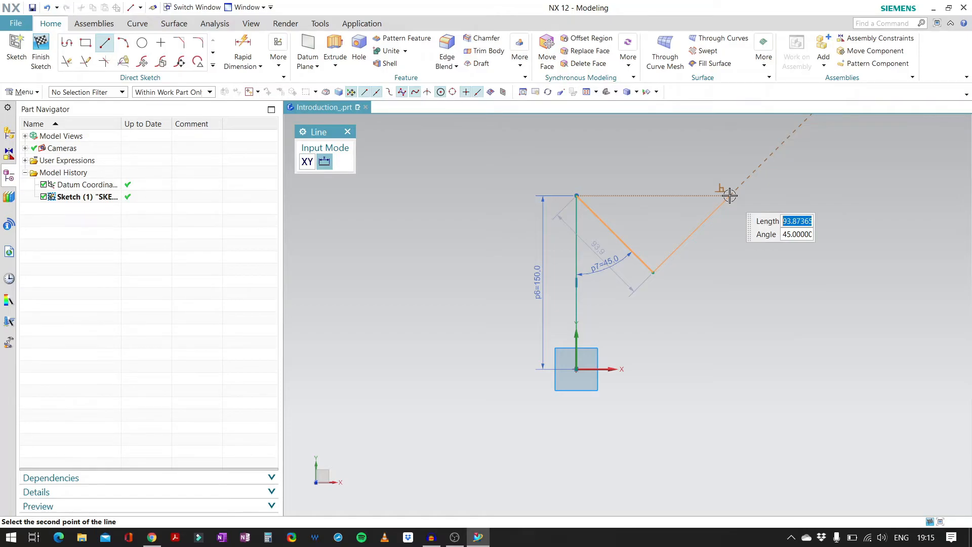
pyautogui.click(730, 195)
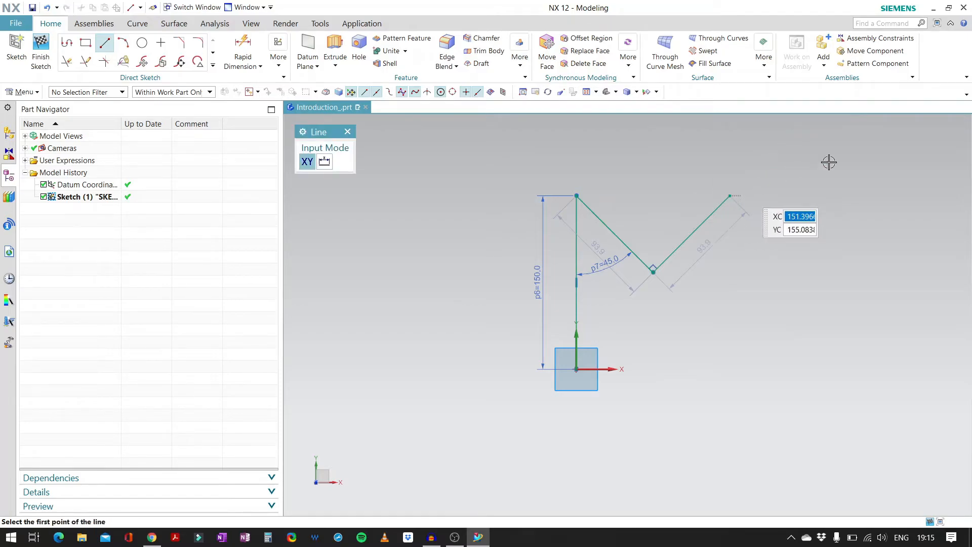
pyautogui.press('Escape')
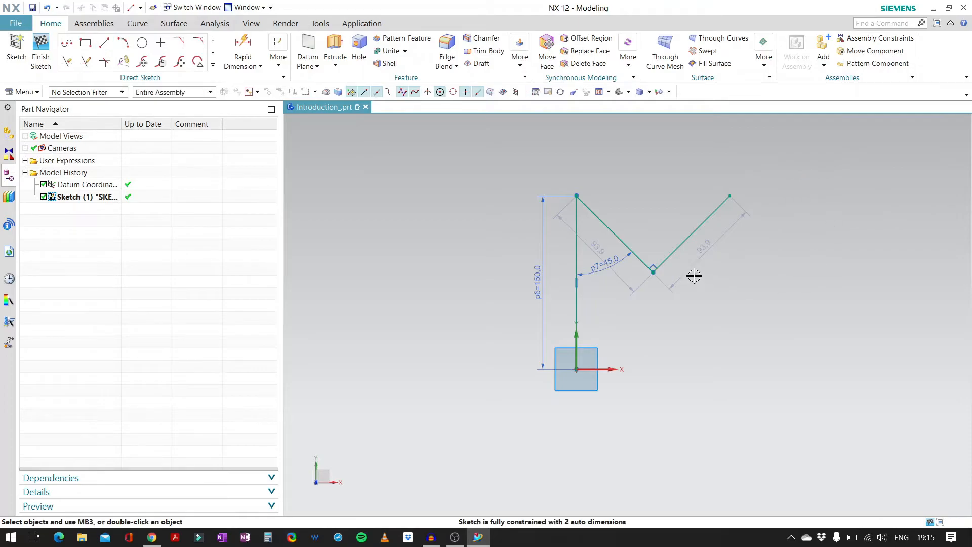
# Step: Move the first slanted line's automatic length dimension to the upper side of that line
pyautogui.click(596, 248)
pyautogui.press('Delete')
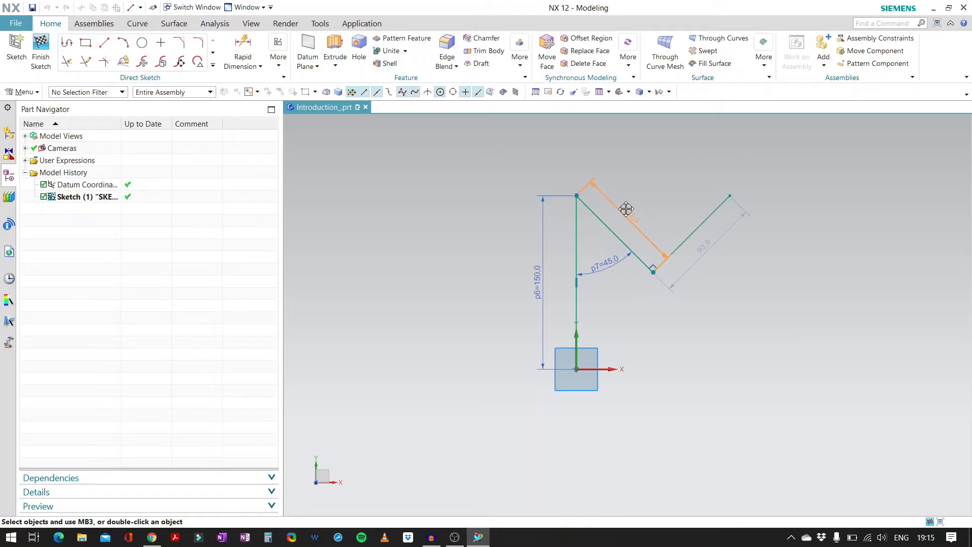
pyautogui.click(701, 250)
pyautogui.click(764, 289)
pyautogui.press('Delete')
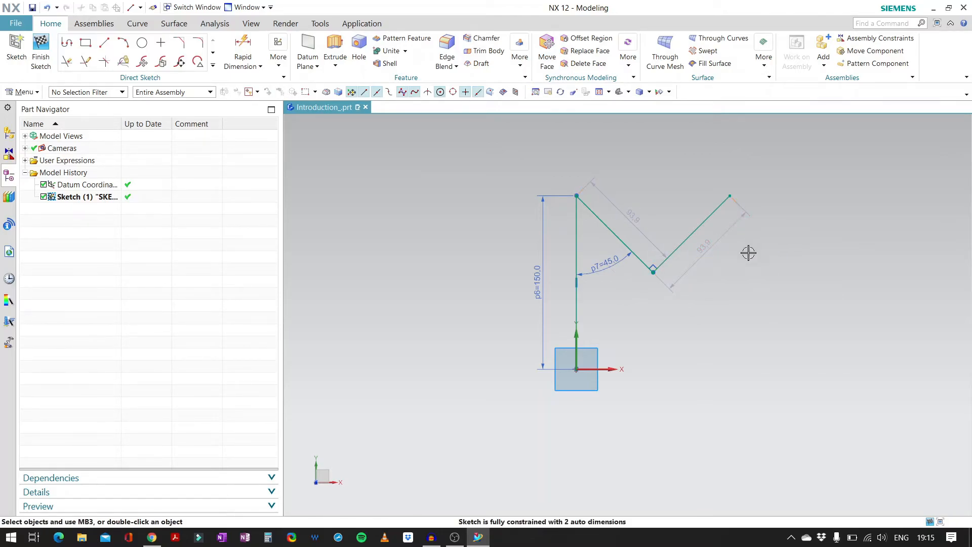
# Step: Change the graphics area background to White Background
pyautogui.rightClick(775, 201)
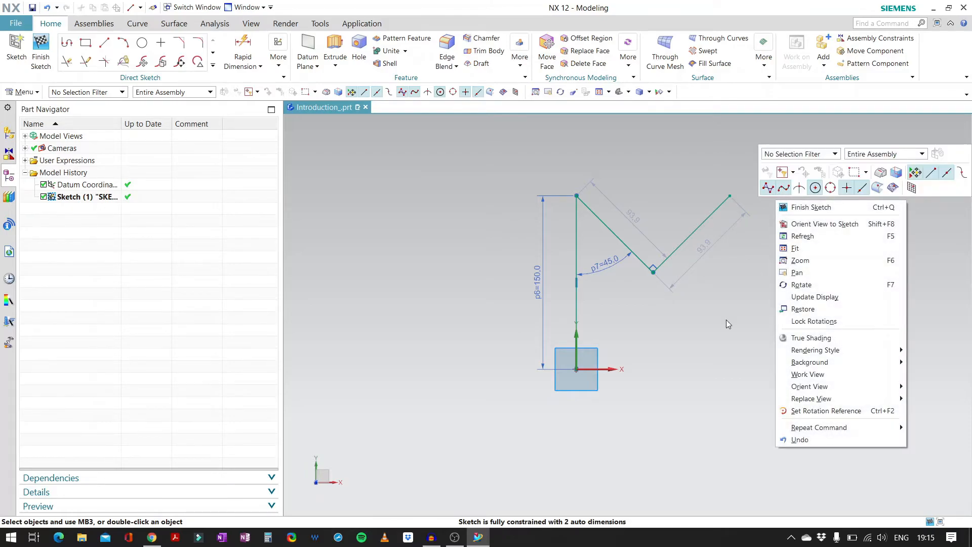
pyautogui.click(703, 163)
pyautogui.rightClick(768, 171)
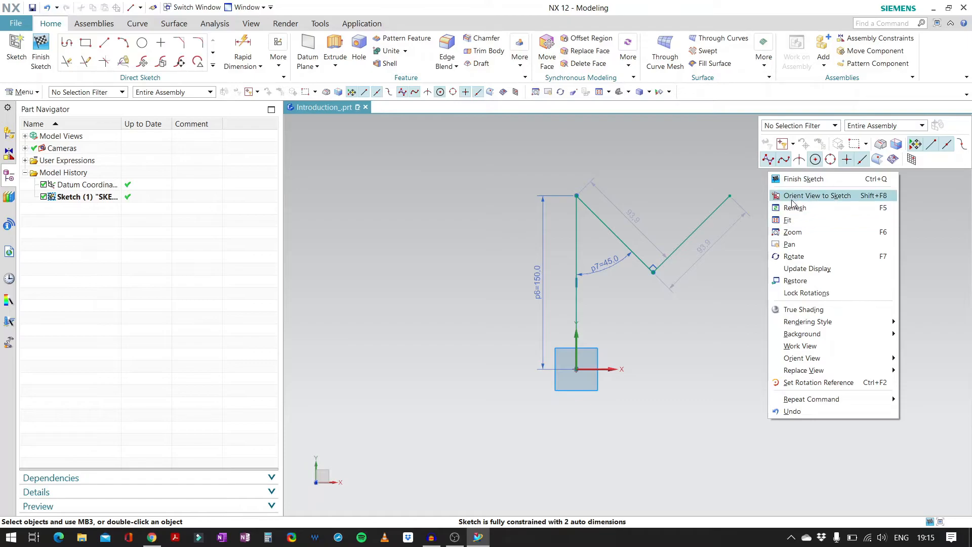
pyautogui.moveTo(809, 335)
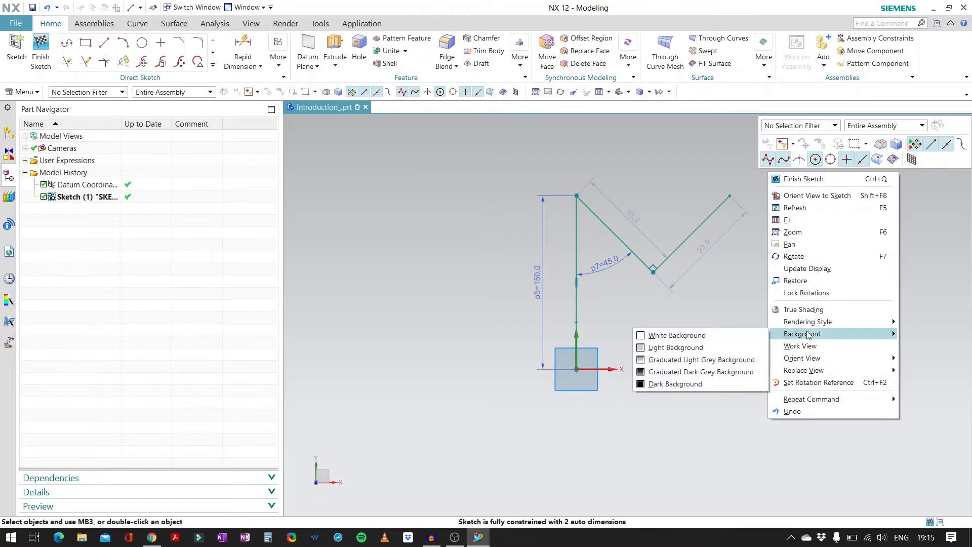
pyautogui.click(727, 336)
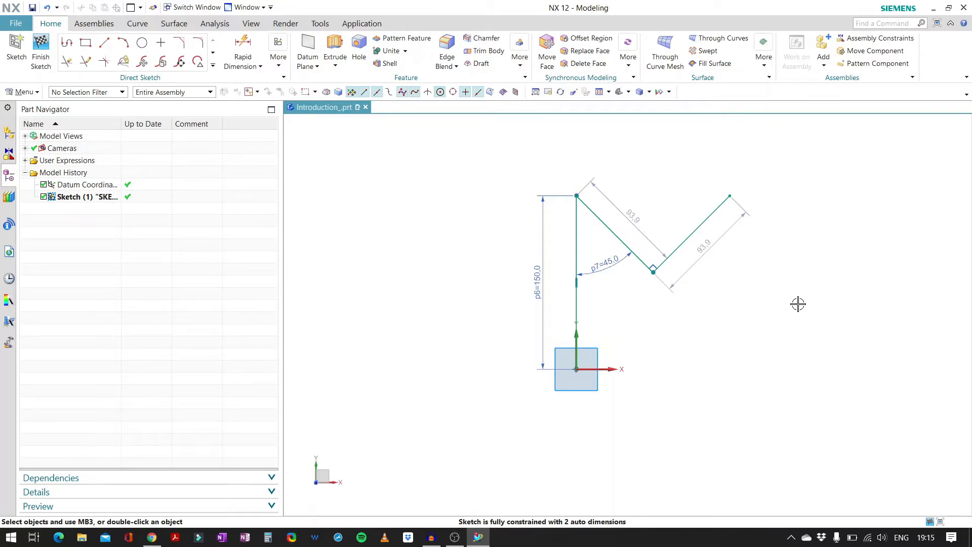
# Step: Move the length dimensions of the vertical line and both slanted lines closer to their lines
pyautogui.scroll(2, 657, 190)
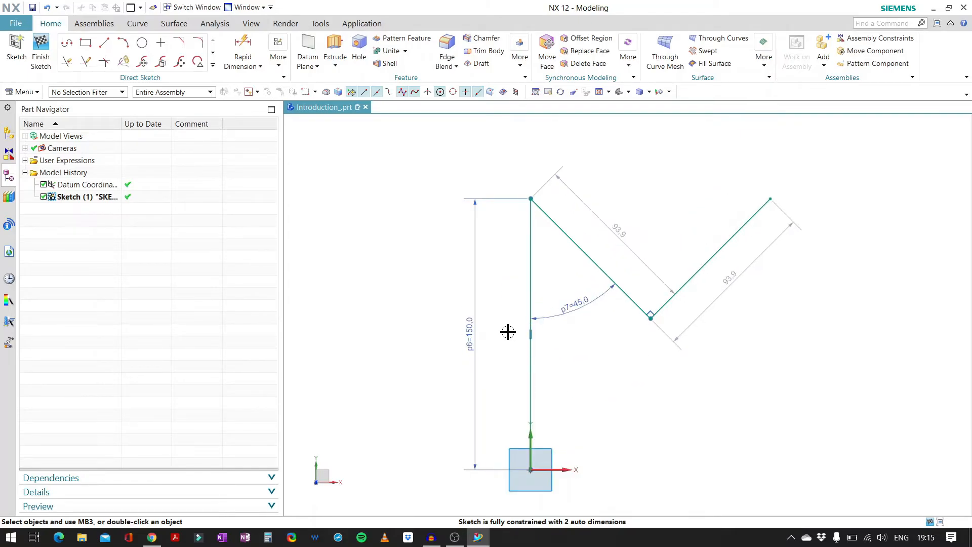
pyautogui.moveTo(470, 331); pyautogui.dragTo(491, 336)
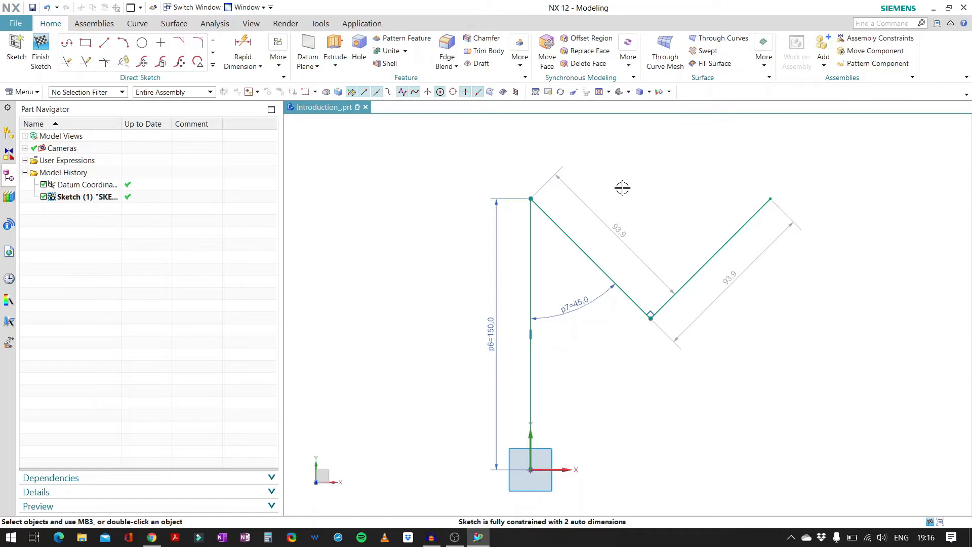
pyautogui.moveTo(731, 280); pyautogui.dragTo(723, 274)
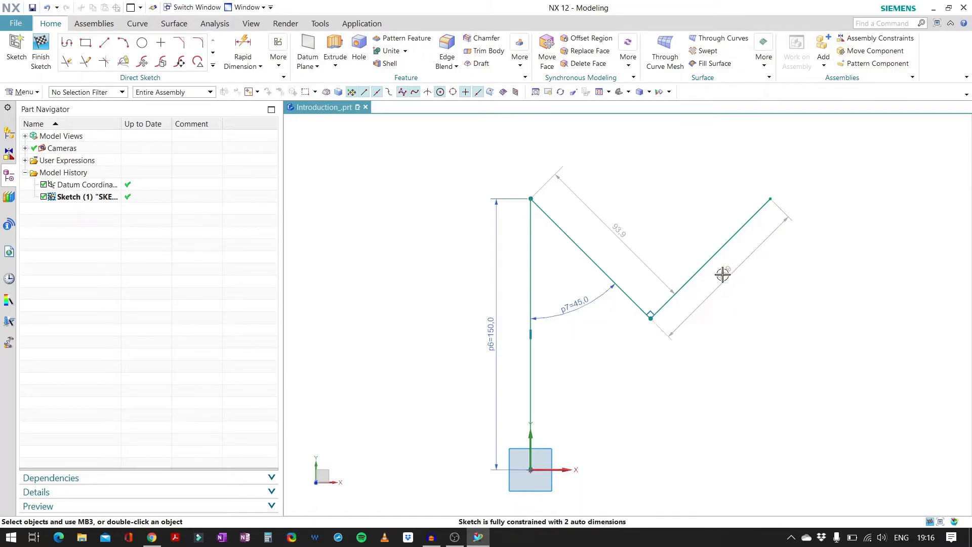
pyautogui.moveTo(618, 234); pyautogui.dragTo(613, 236)
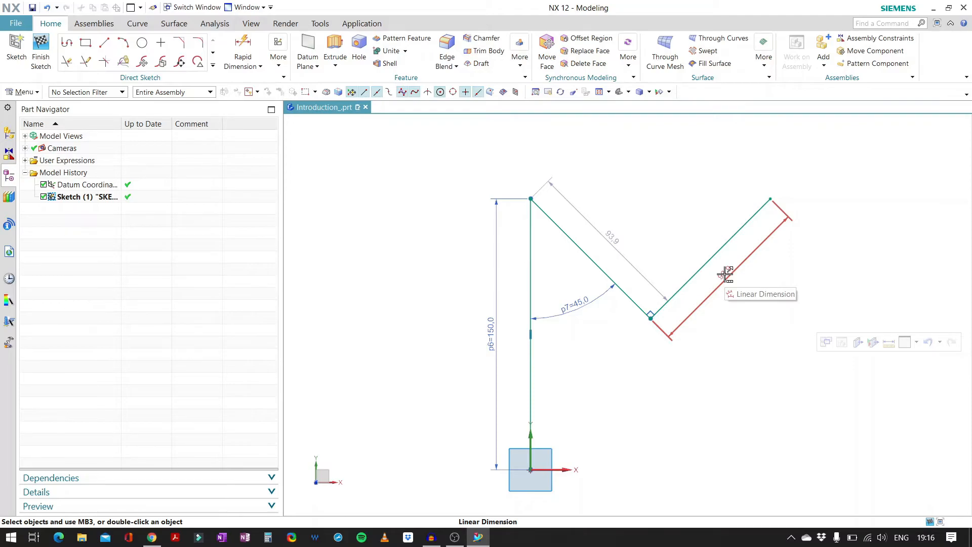
# Step: Try stretching the first slanted line to about 97 mm and undo the change
pyautogui.click(727, 273)
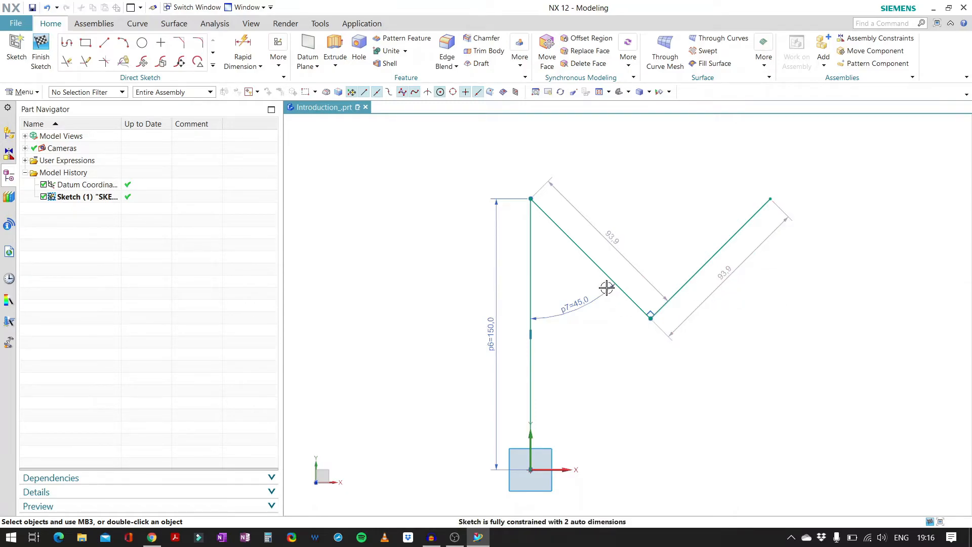
pyautogui.moveTo(601, 271); pyautogui.dragTo(630, 251)
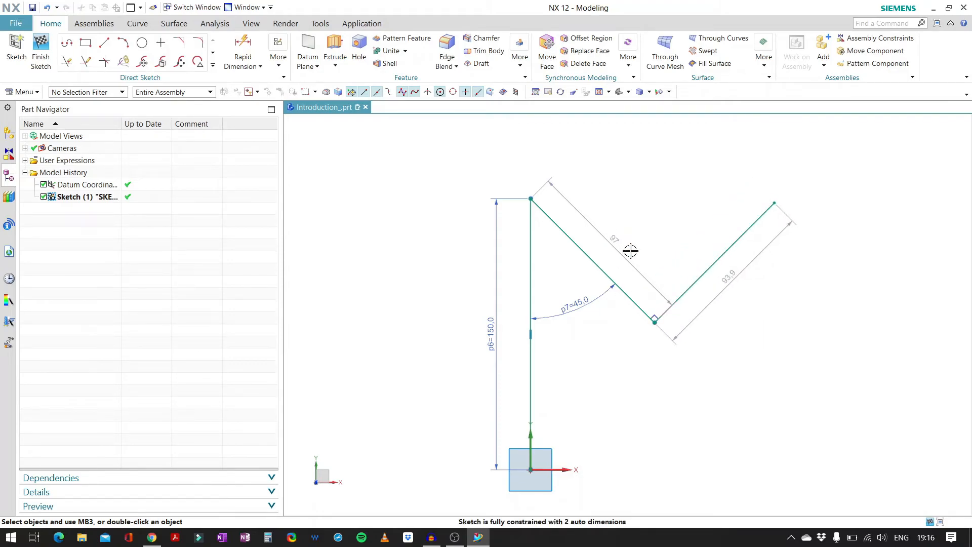
pyautogui.hotkey('ctrl', 'z')
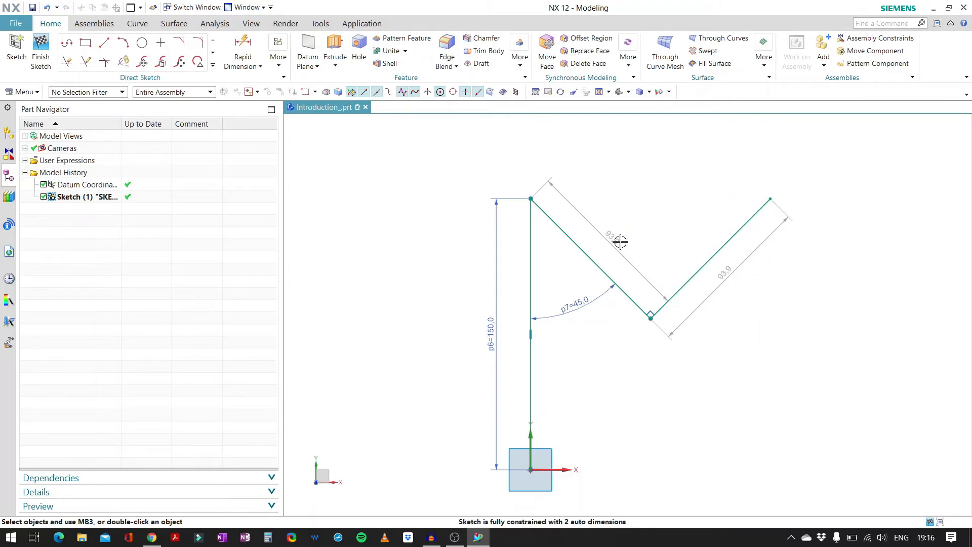
# Step: Convert the first slanted line's automatic length dimension to a driving dimension
pyautogui.rightClick(613, 237)
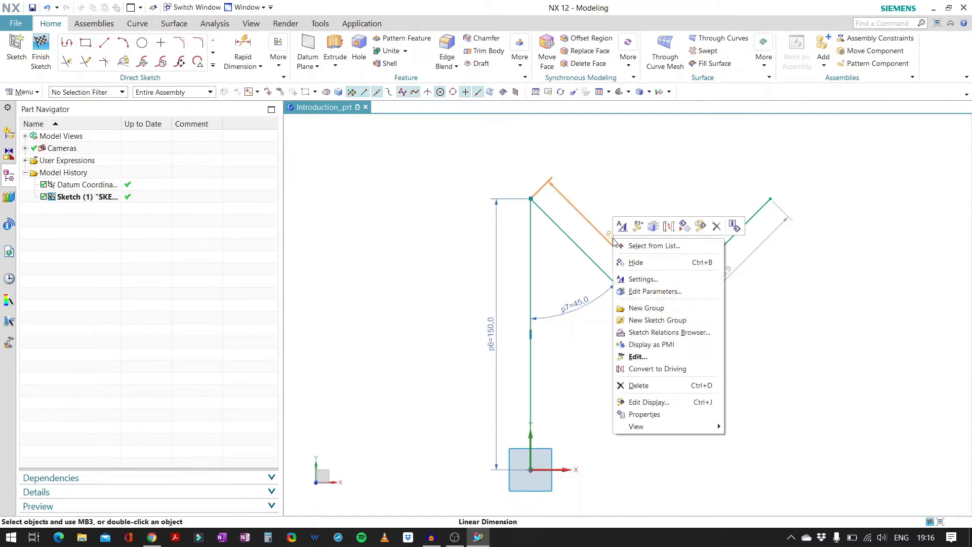
pyautogui.click(596, 230)
pyautogui.rightClick(604, 234)
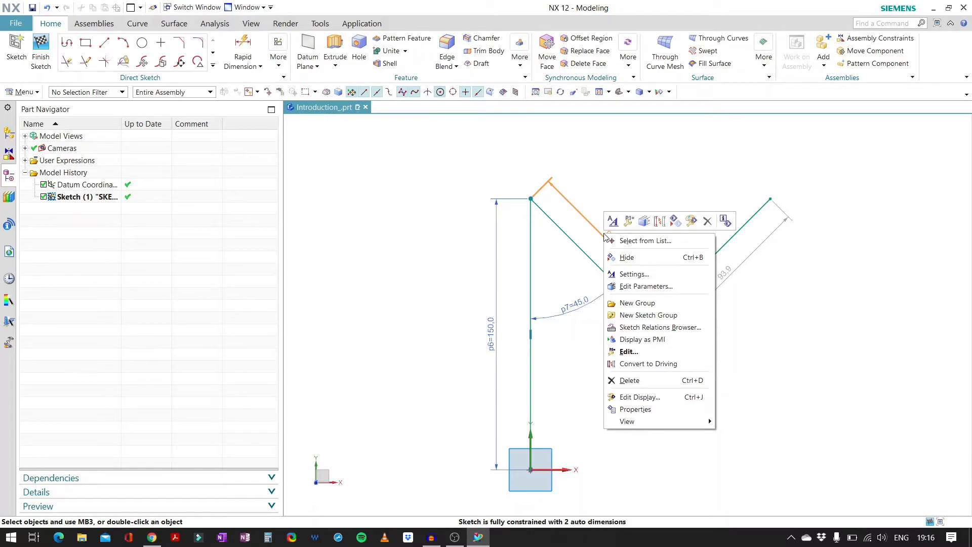
pyautogui.click(653, 364)
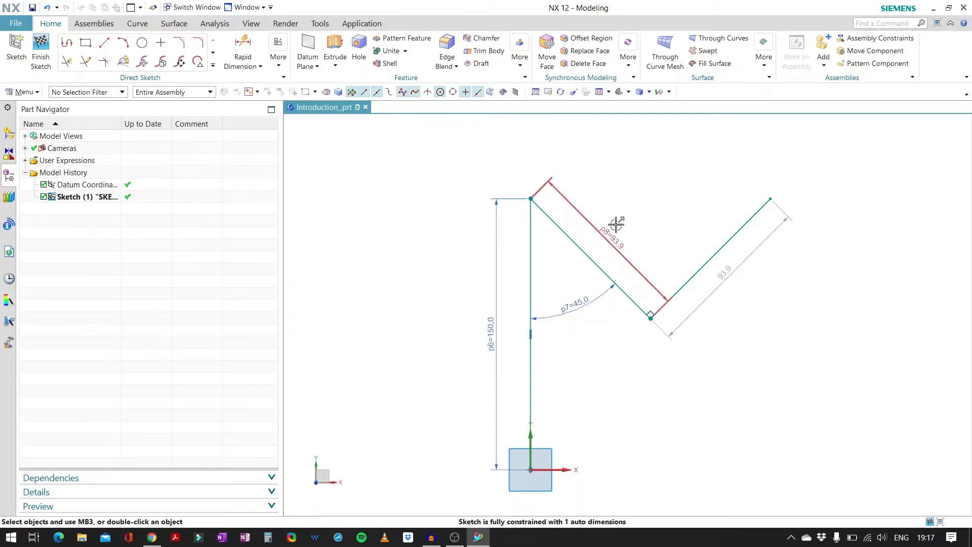
# Step: Convert the second slanted line's automatic length dimension to a driving dimension
pyautogui.click(734, 272)
pyautogui.rightClick(733, 272)
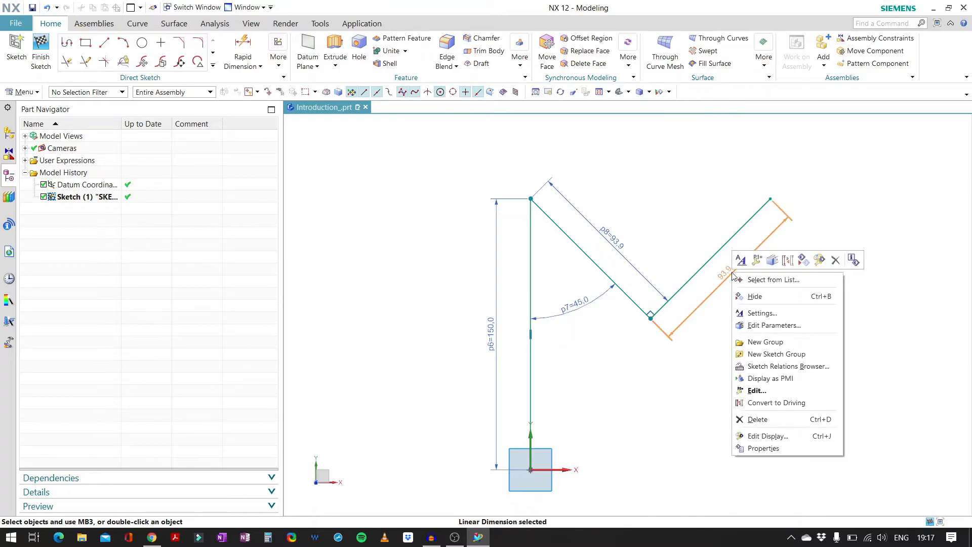
pyautogui.click(760, 403)
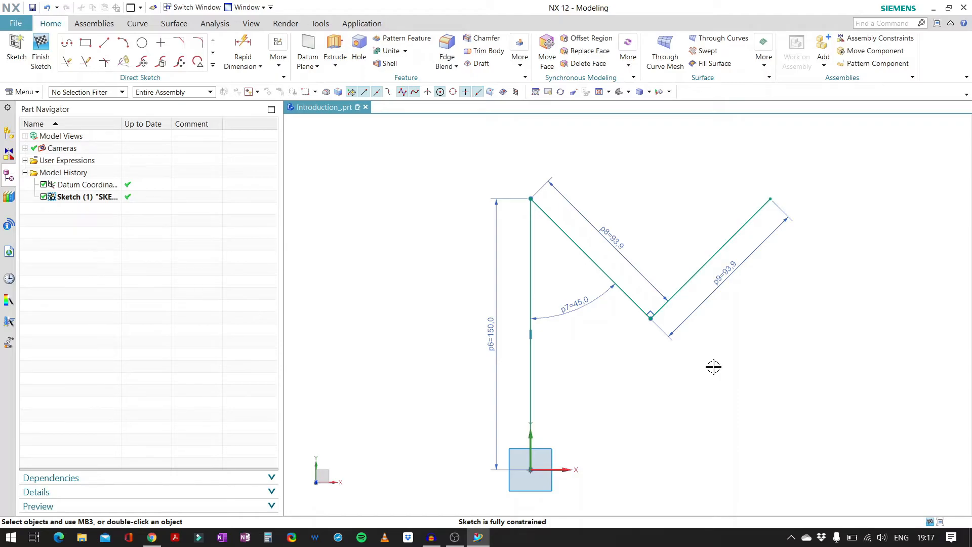
# Step: Draw a vertical line about 150 mm long from the second slanted line's upper end down to the sketch origin's level
pyautogui.click(104, 42)
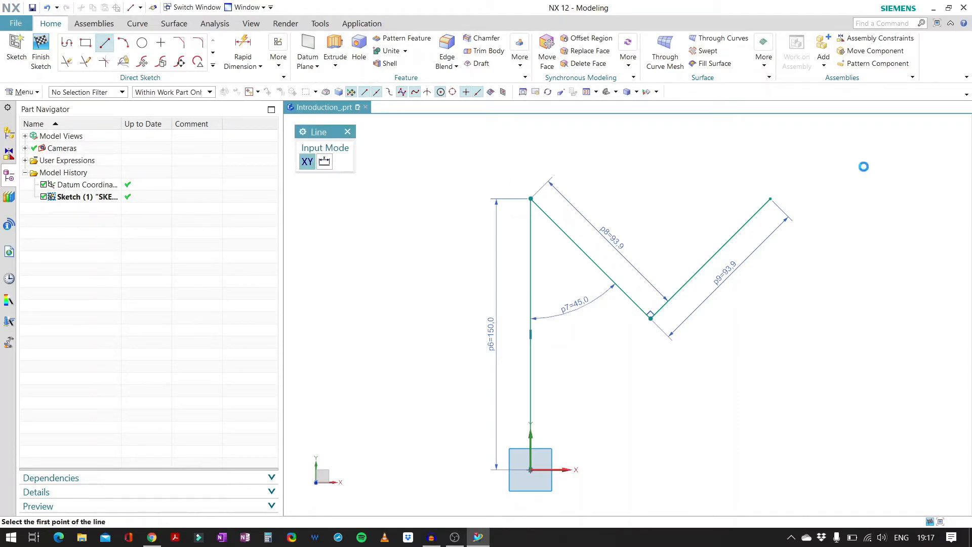
pyautogui.click(771, 198)
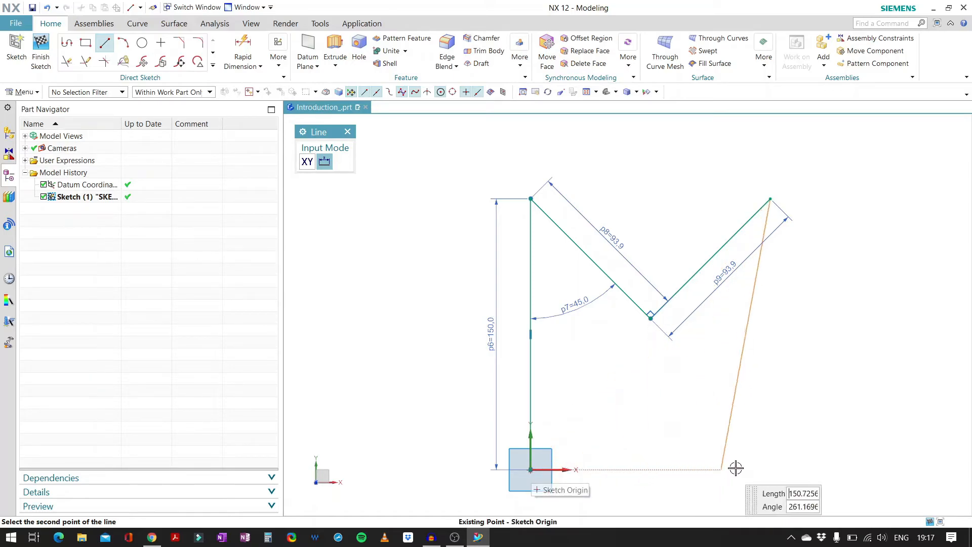
pyautogui.click(772, 469)
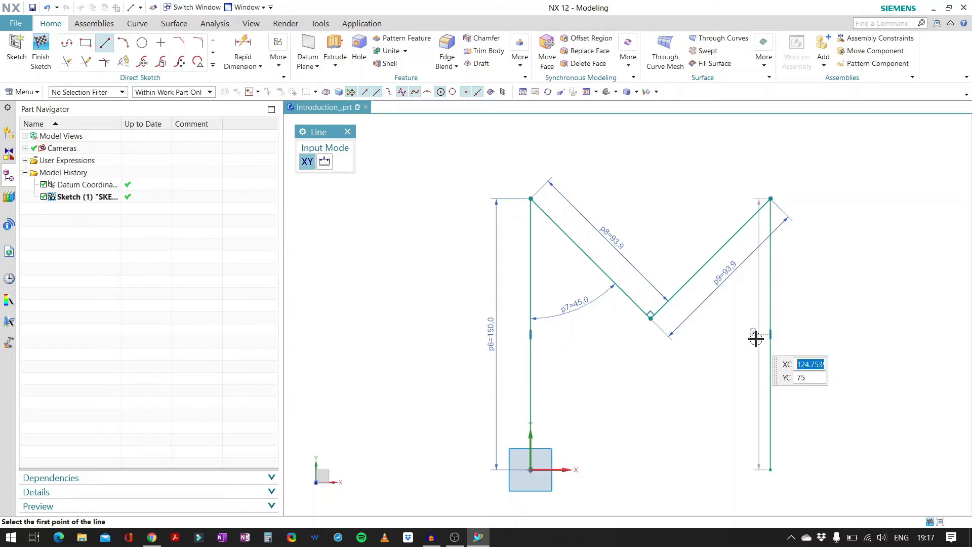
pyautogui.press('Escape')
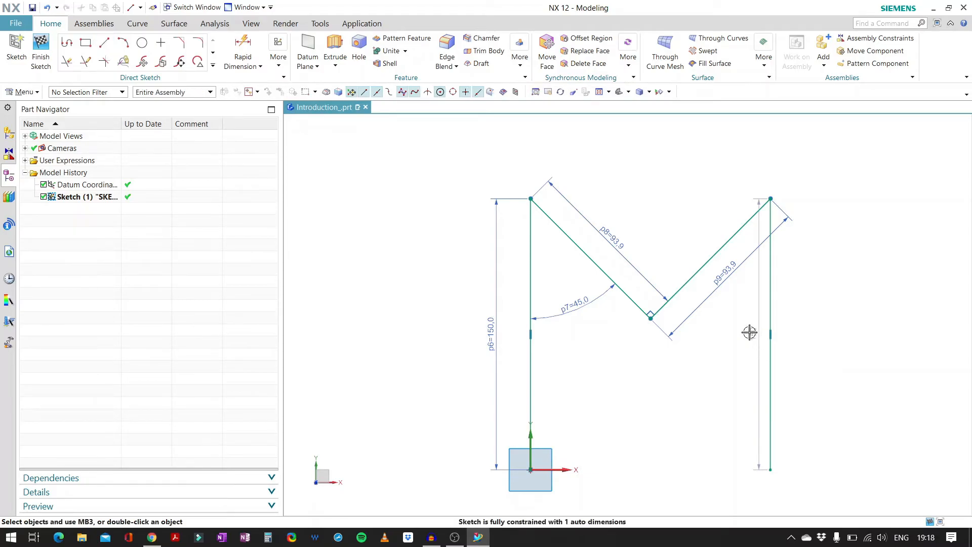
# Step: Place the new vertical line's length dimension outside the M shape and convert it to a driving dimension
pyautogui.moveTo(755, 333); pyautogui.dragTo(793, 335)
pyautogui.rightClick(793, 334)
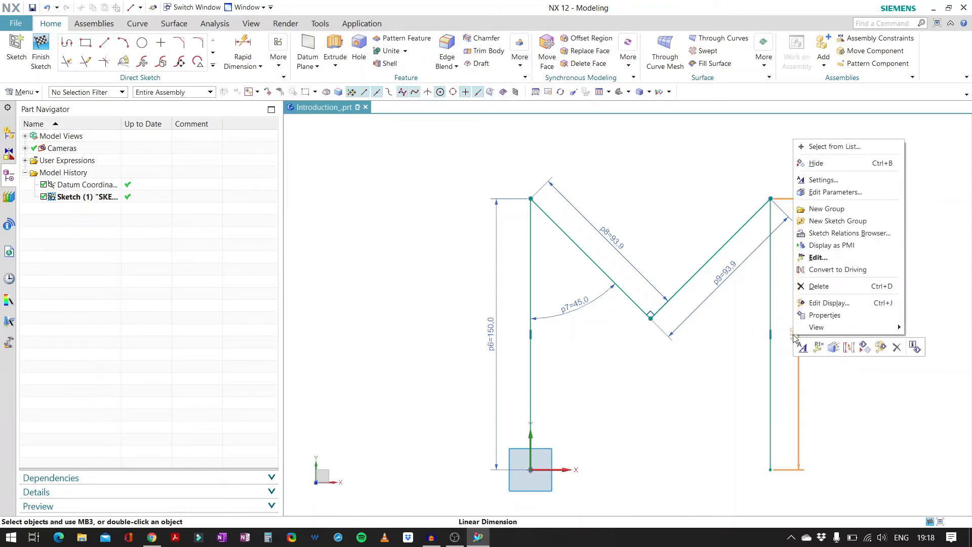
pyautogui.click(820, 273)
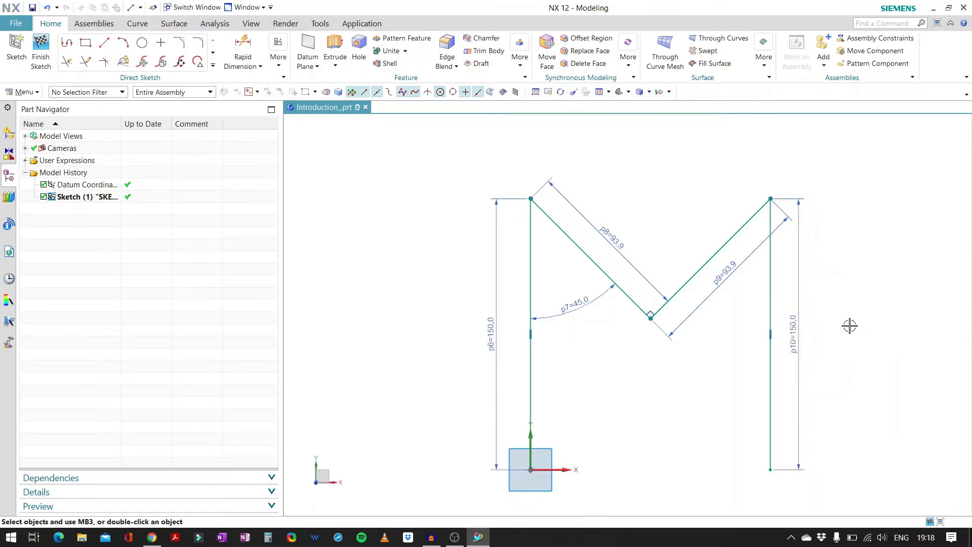
# Step: Move the second slanted line's length dimension to the upper side of the line
pyautogui.scroll(2, 691, 306)
pyautogui.scroll(-3, 690, 306)
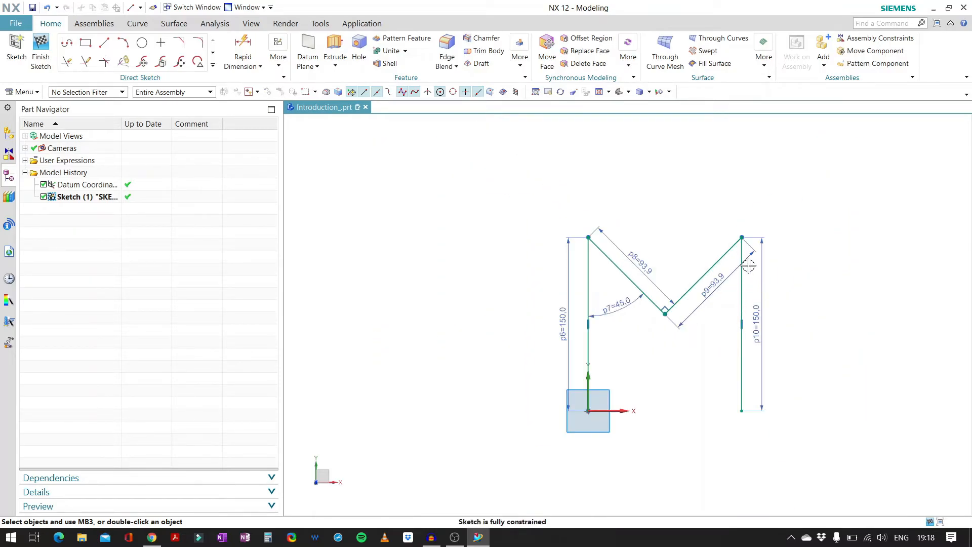
pyautogui.moveTo(749, 267); pyautogui.dragTo(692, 265)
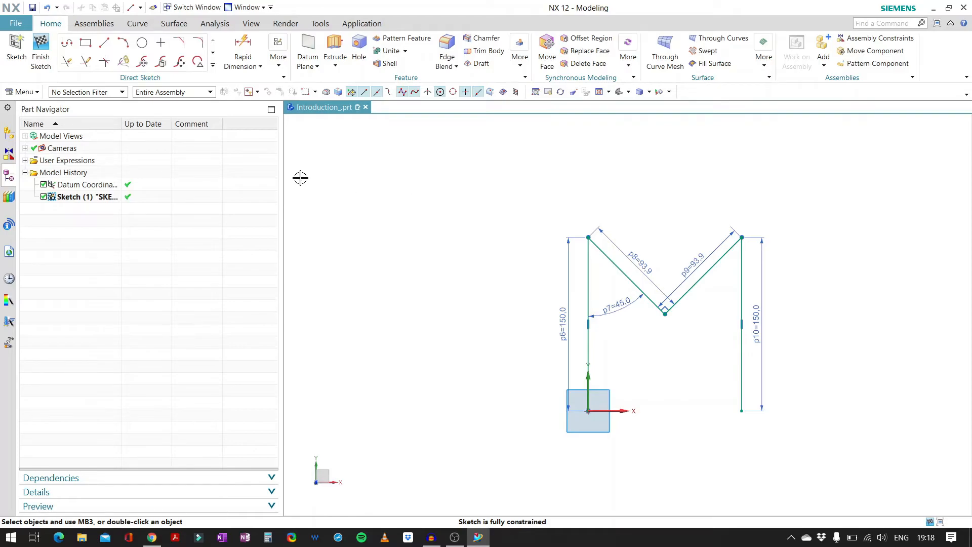
pyautogui.click(213, 67)
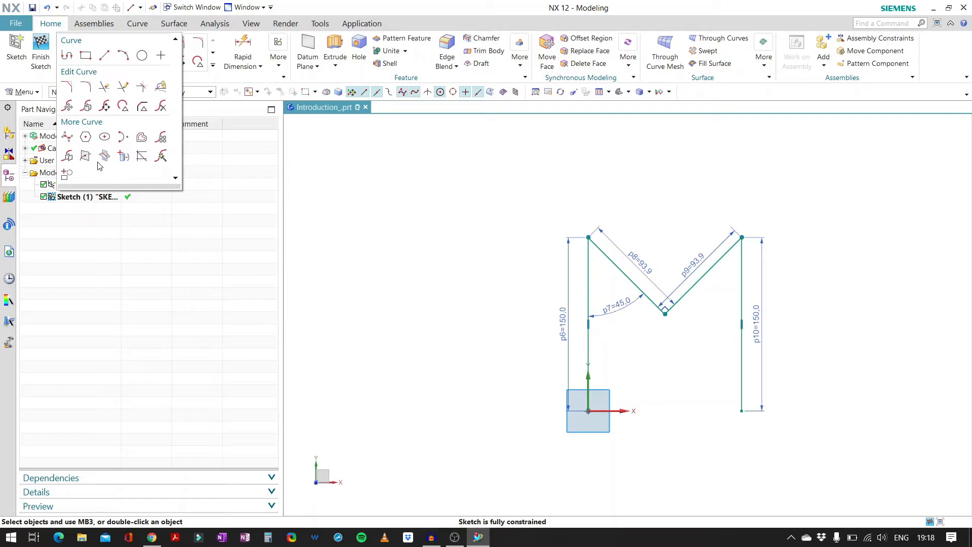
pyautogui.click(142, 138)
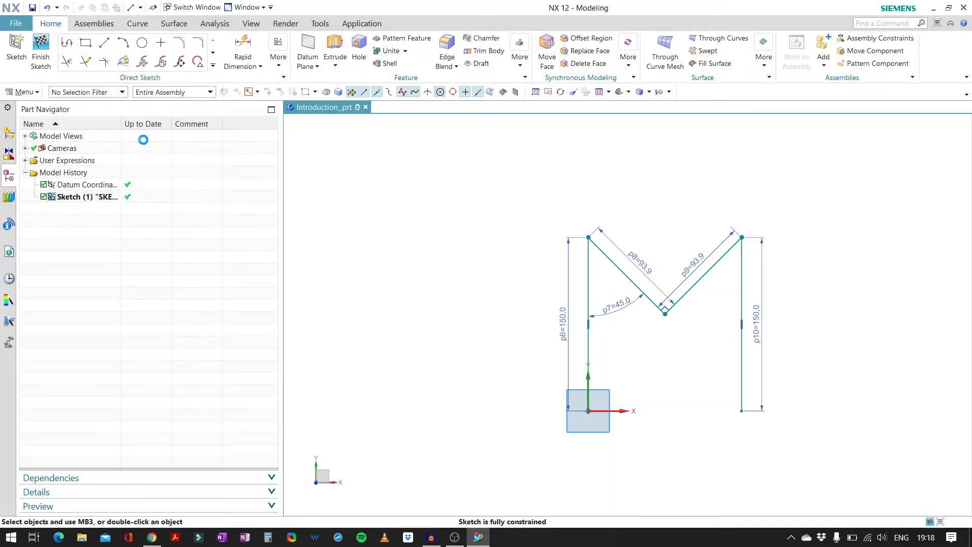
pyautogui.click(586, 274)
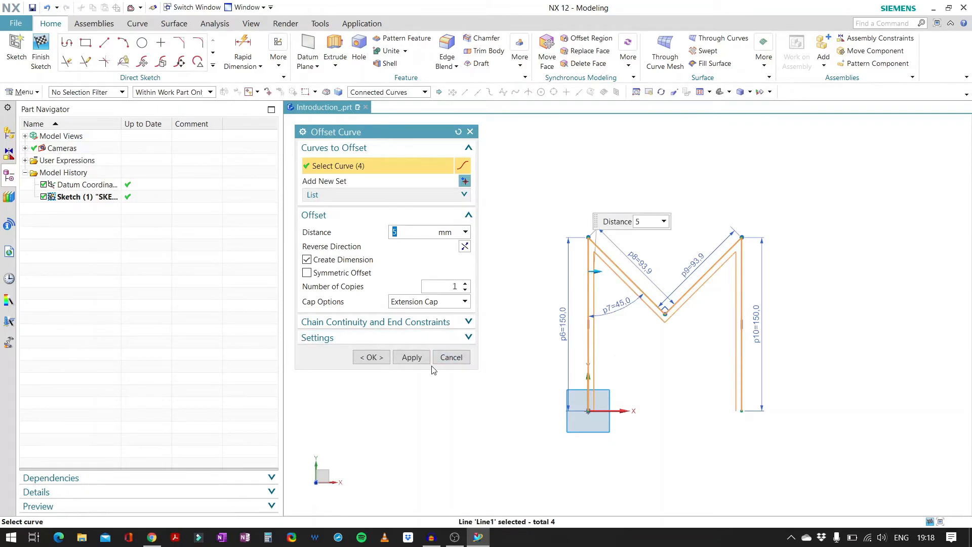
pyautogui.click(444, 358)
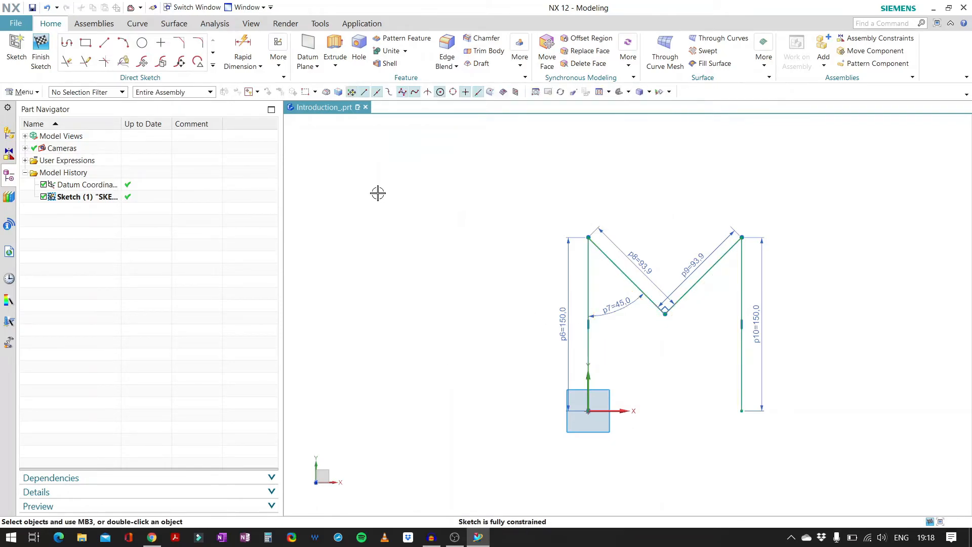
# Step: Offset the four connected lines of the M shape 15 mm outward with the Connected Curves rule
pyautogui.click(132, 8)
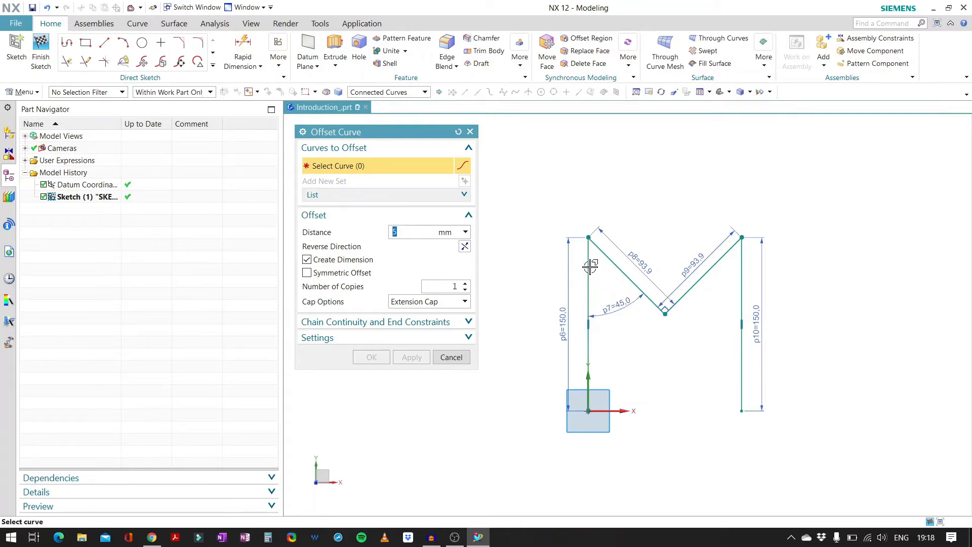
pyautogui.click(418, 95)
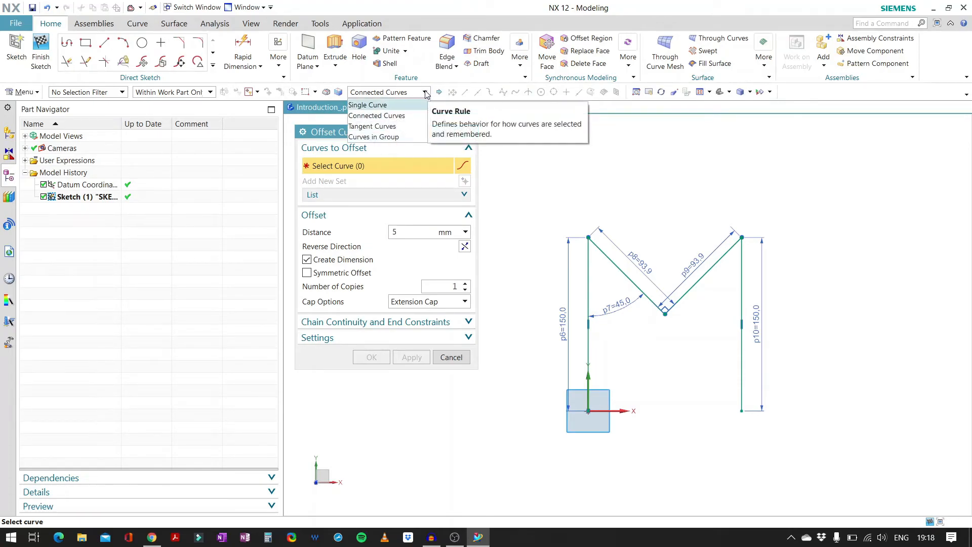
pyautogui.click(426, 92)
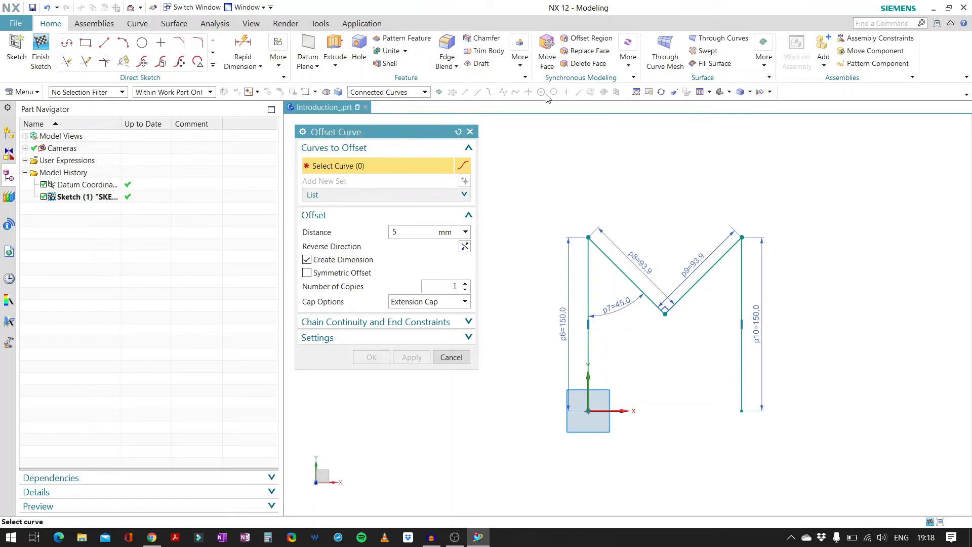
pyautogui.click(587, 284)
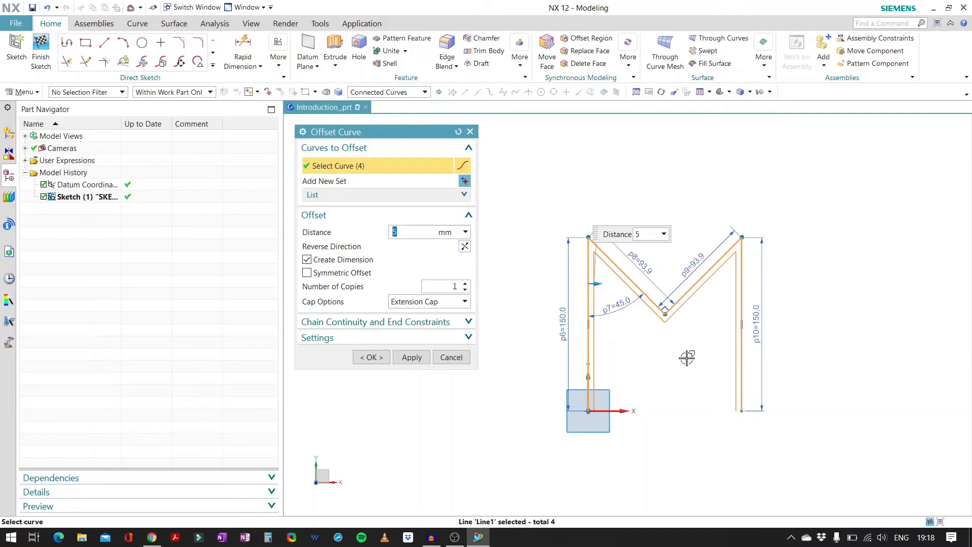
pyautogui.doubleClick(603, 282)
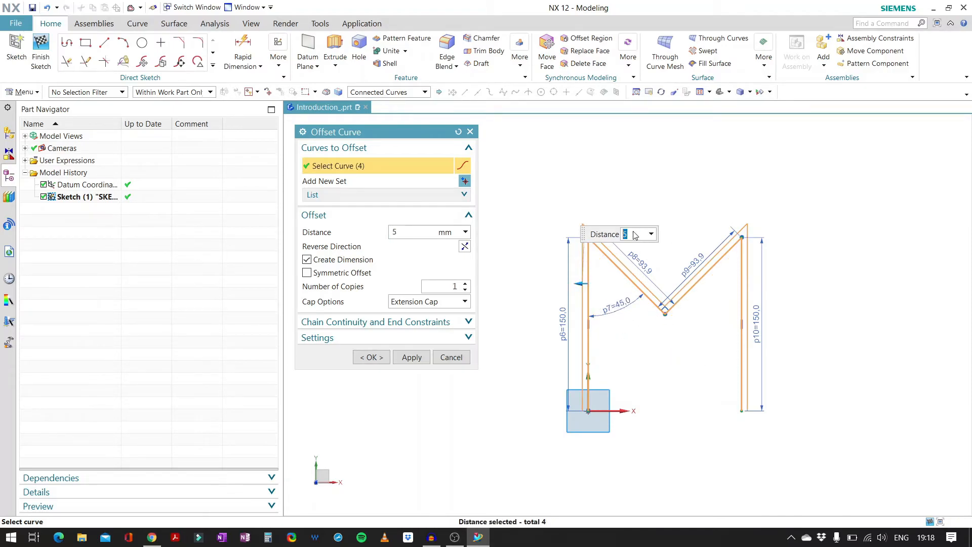
pyautogui.write('15')
pyautogui.press('Return')
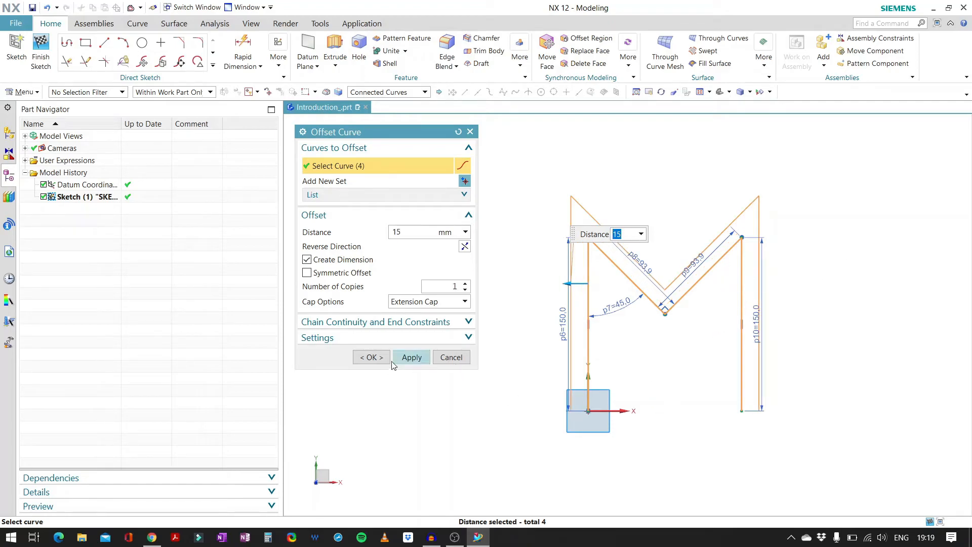
pyautogui.click(372, 358)
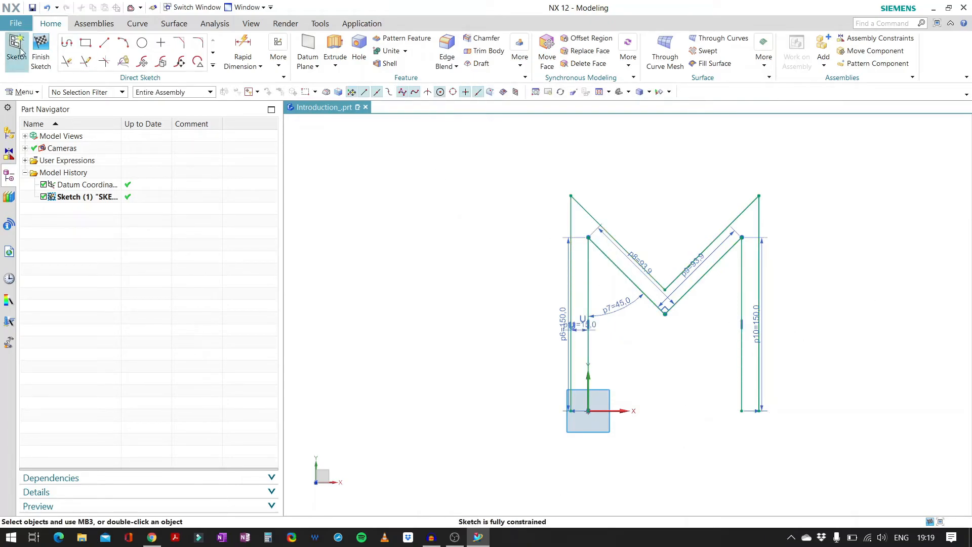
# Step: Finish the sketch and examine the doubled M outline in an angled 3D view
pyautogui.click(56, 66)
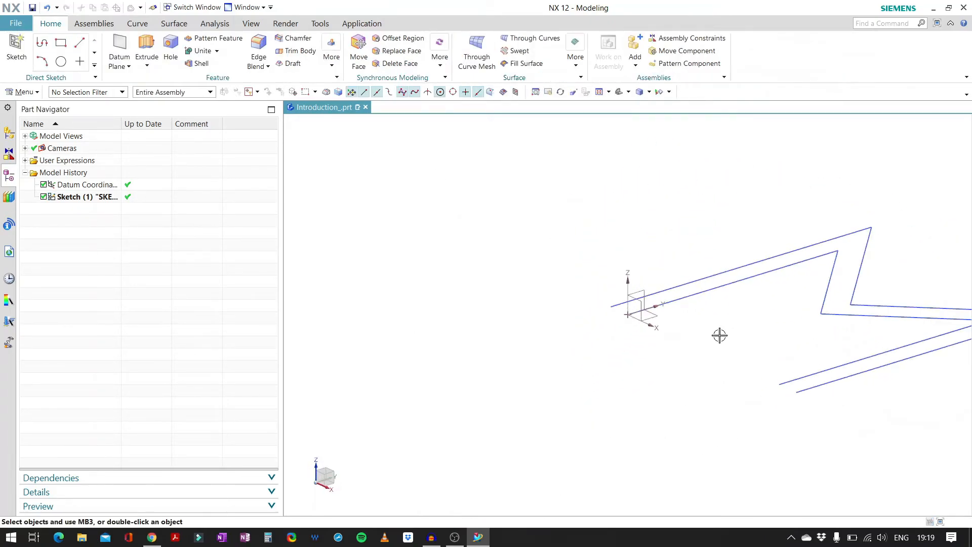
pyautogui.moveTo(364, 282); pyautogui.dragTo(361, 321, button='middle')
pyautogui.scroll(-4, 361, 321)
pyautogui.scroll(2, 654, 274)
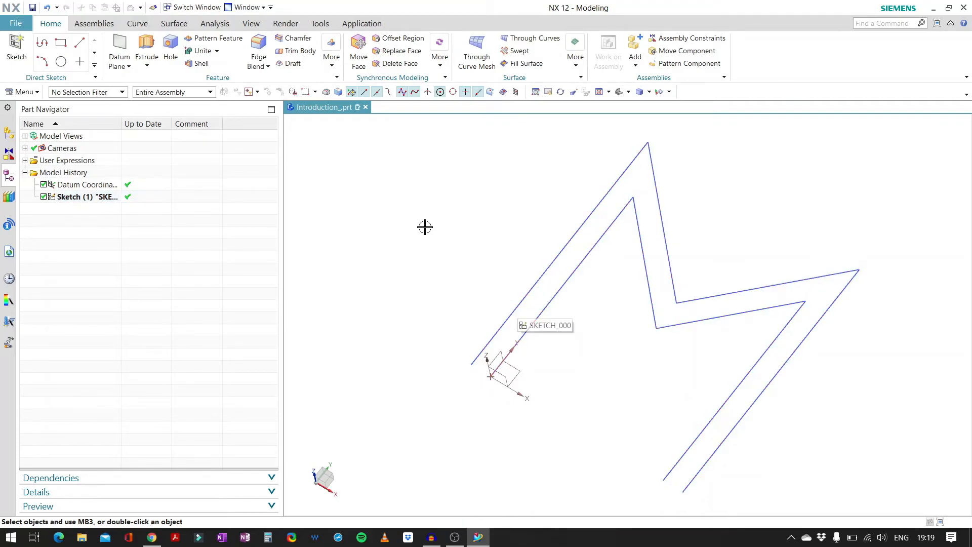
# Step: Reopen the M sketch for editing and reposition the length dimensions of both slanted lines clear of the offset lines
pyautogui.click(615, 219)
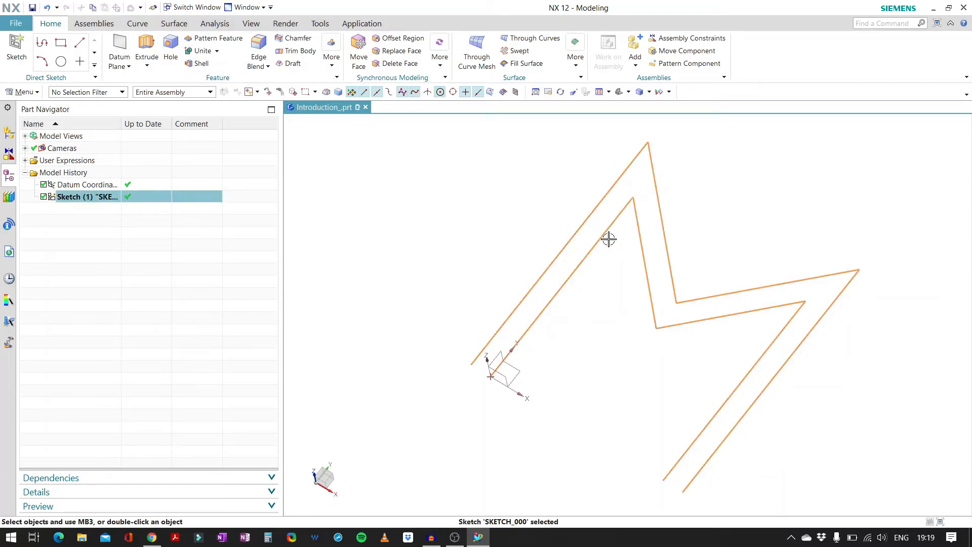
pyautogui.doubleClick(614, 219)
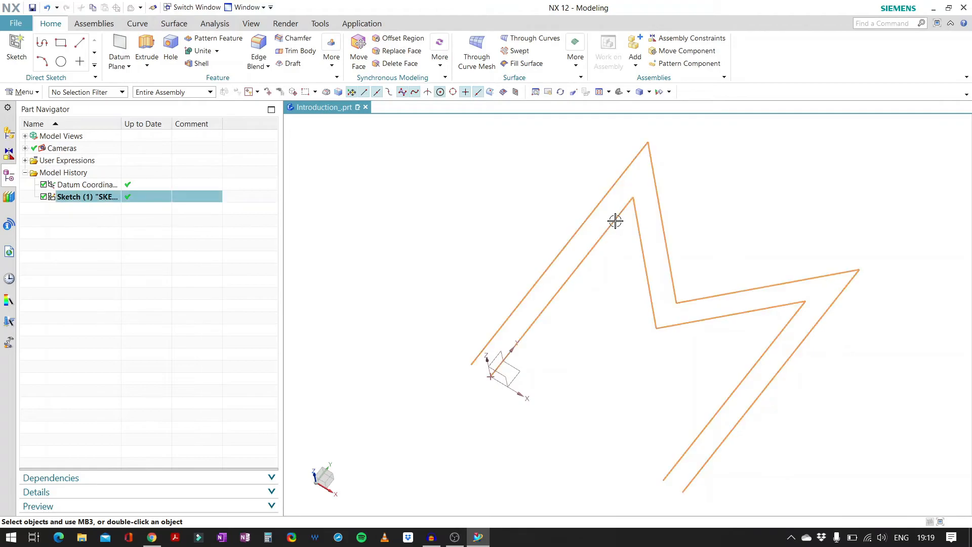
pyautogui.moveTo(572, 226); pyautogui.dragTo(579, 245)
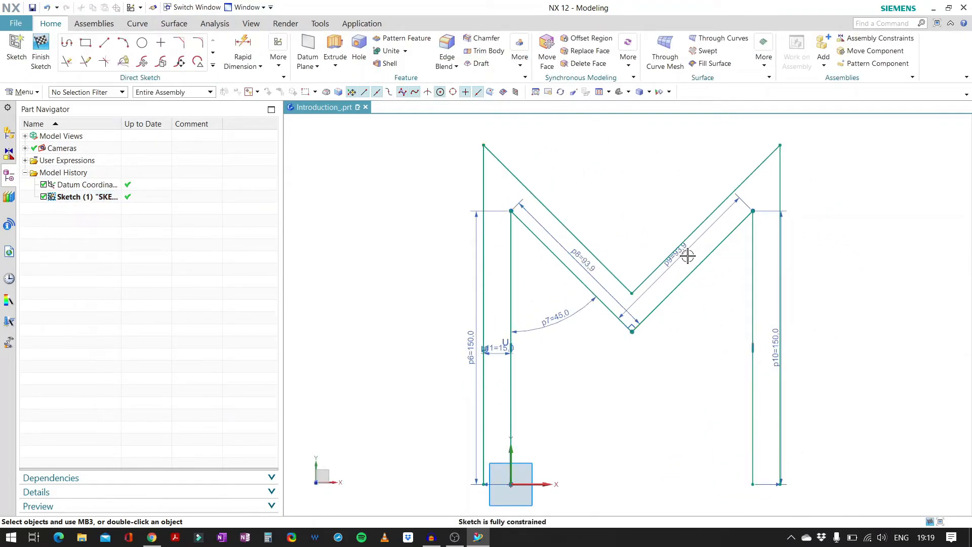
pyautogui.moveTo(686, 254); pyautogui.dragTo(699, 279)
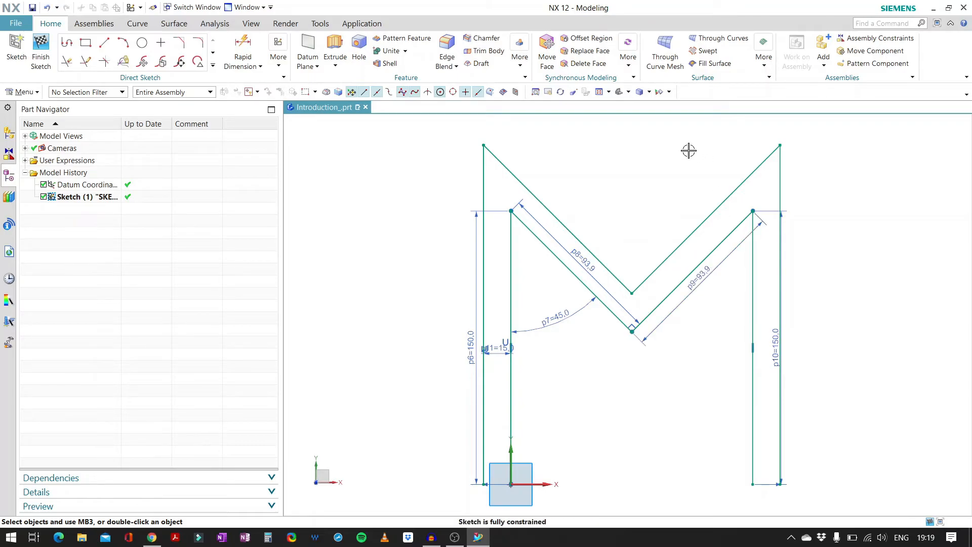
# Step: Draw a horizontal line from the sketch origin to the lower end of the adjacent offset line, closing the first leg
pyautogui.scroll(1, 688, 150)
pyautogui.scroll(-3, 689, 150)
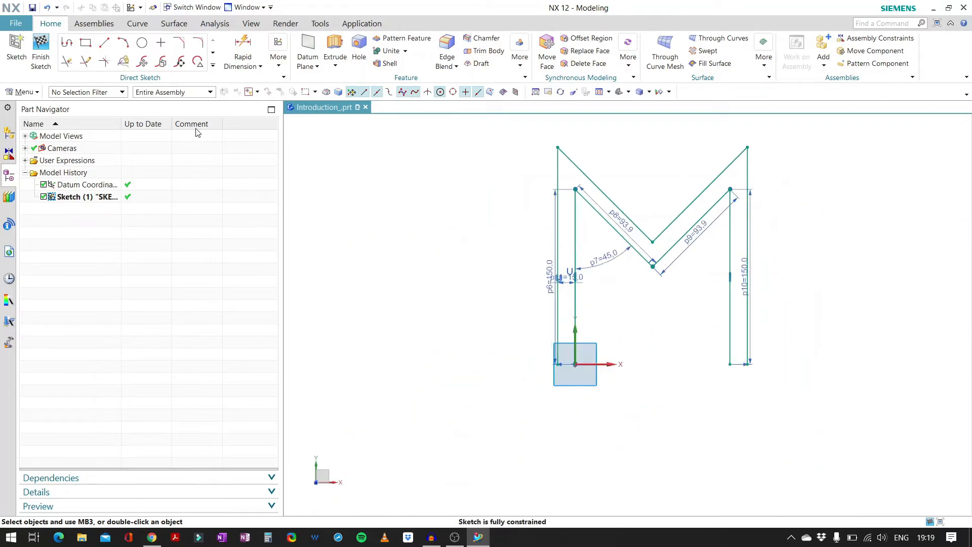
pyautogui.click(104, 45)
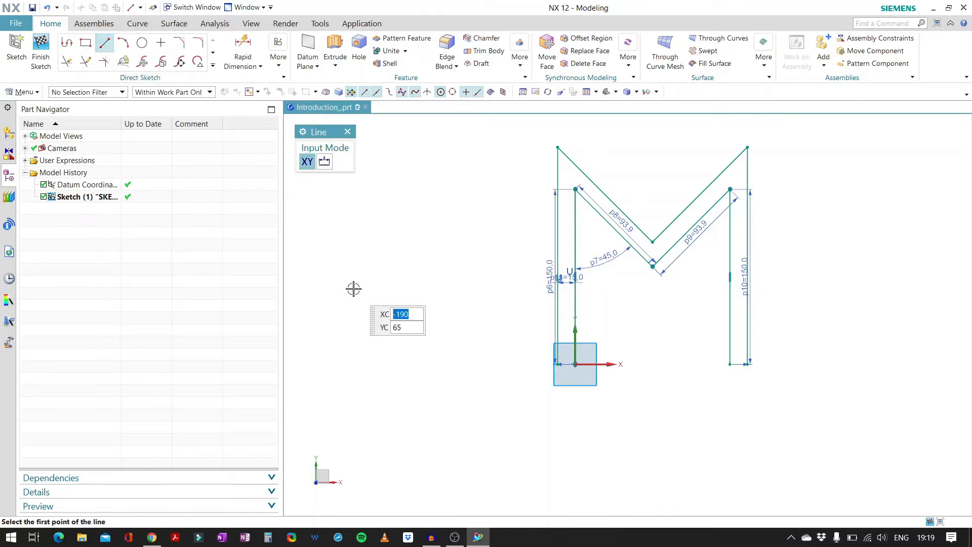
pyautogui.scroll(2, 575, 380)
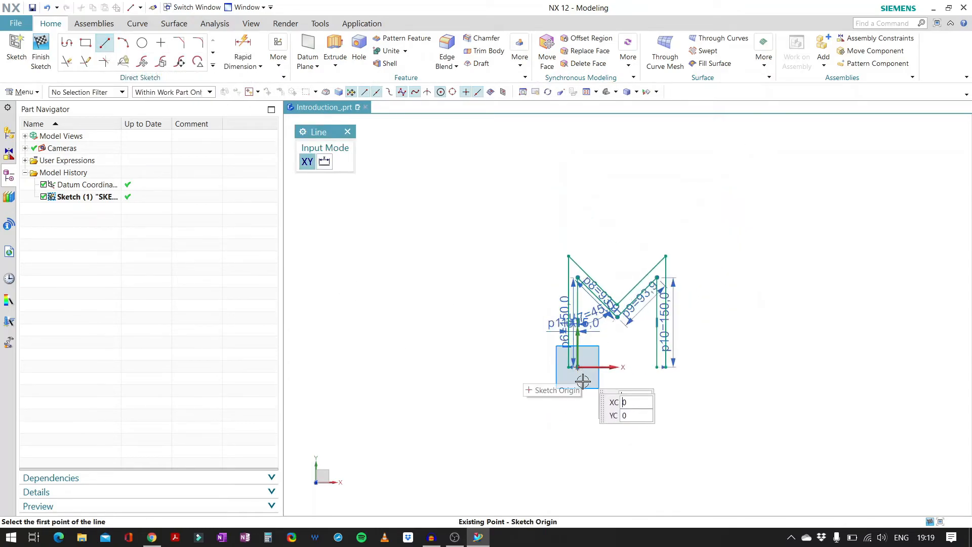
pyautogui.scroll(5, 575, 377)
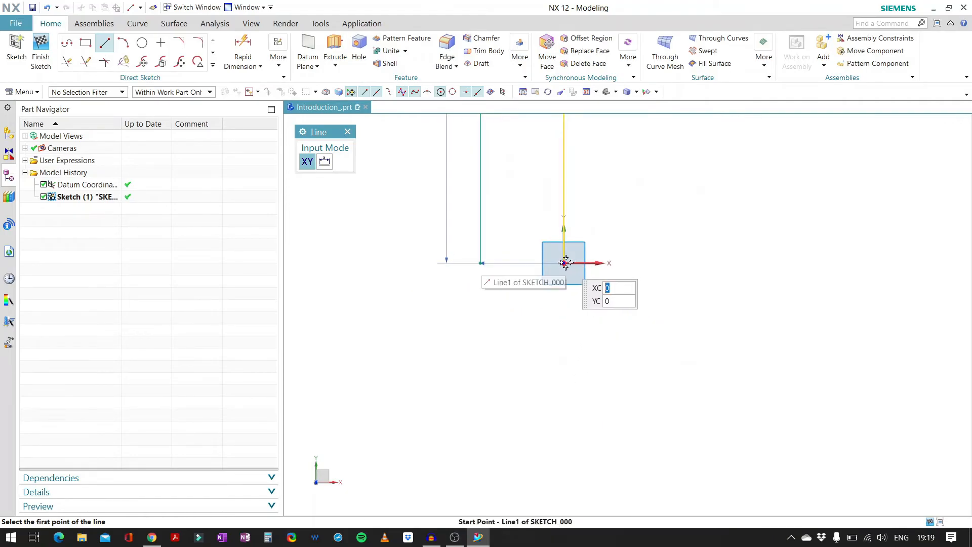
pyautogui.click(547, 262)
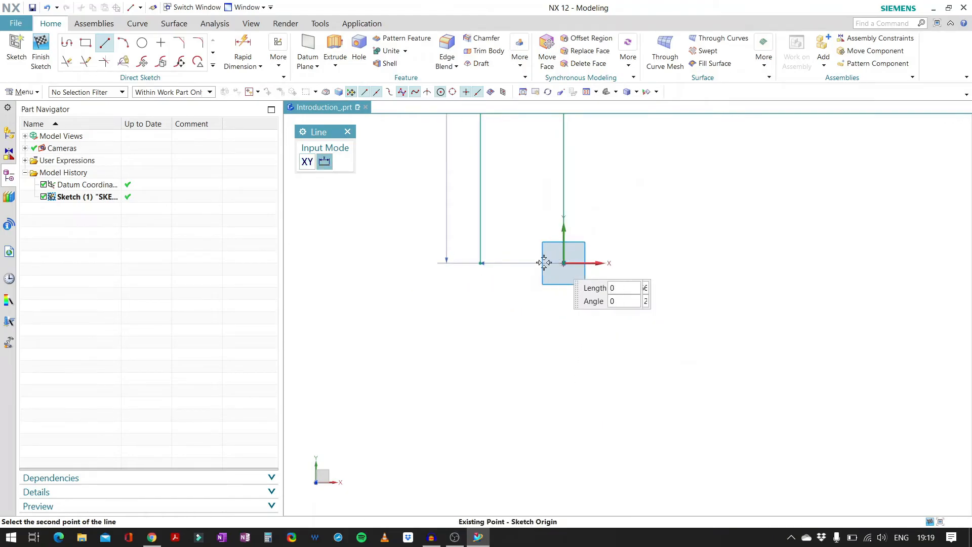
pyautogui.click(481, 262)
# Step: Close the second leg with a horizontal line between the lower ends of its inner and outer lines, and finish the sketch
pyautogui.scroll(-6, 421, 296)
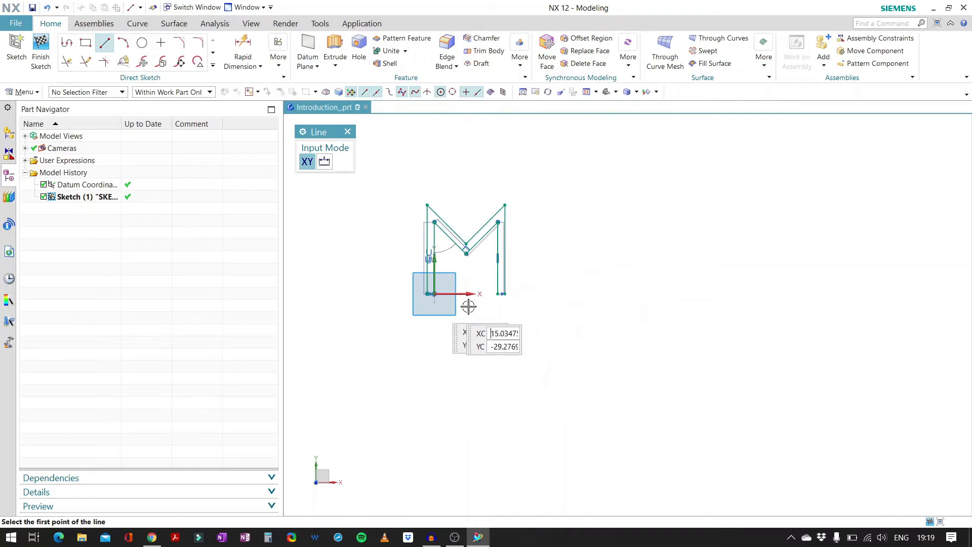
pyautogui.scroll(6, 507, 296)
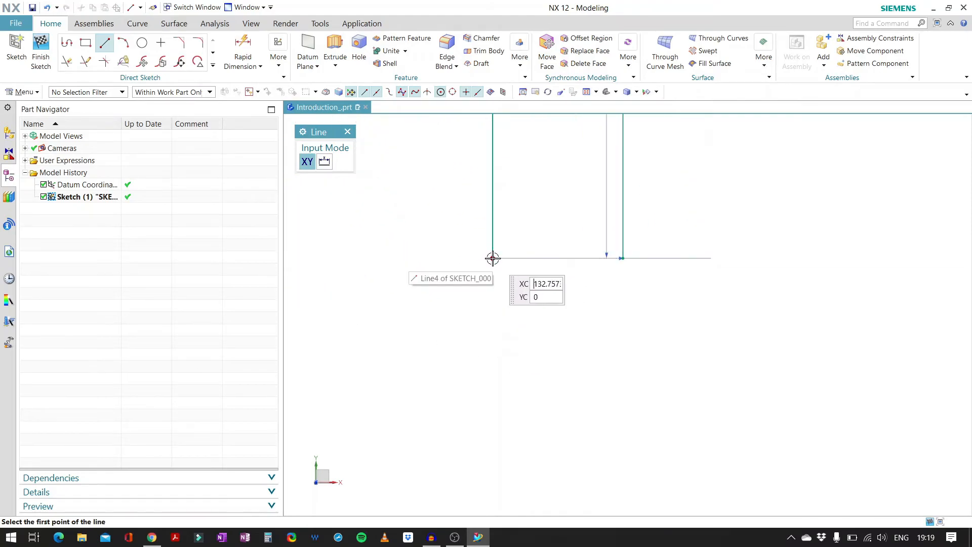
pyautogui.click(504, 301)
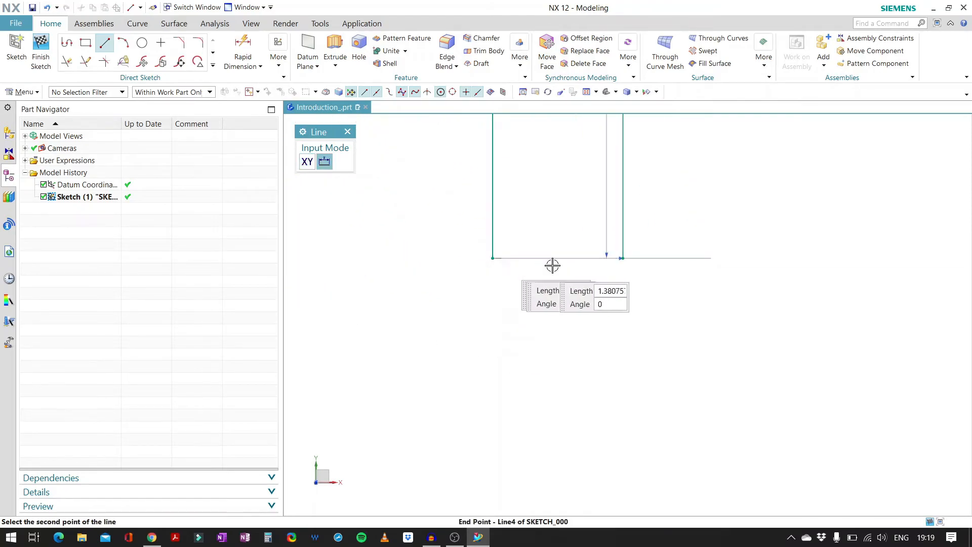
pyautogui.click(622, 259)
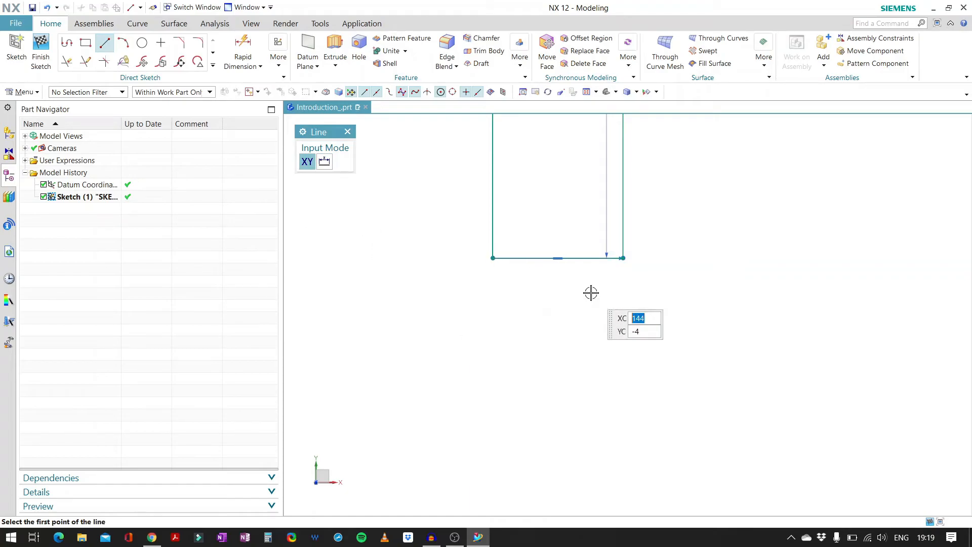
pyautogui.press('Escape')
pyautogui.hotkey('ctrl', 'q')
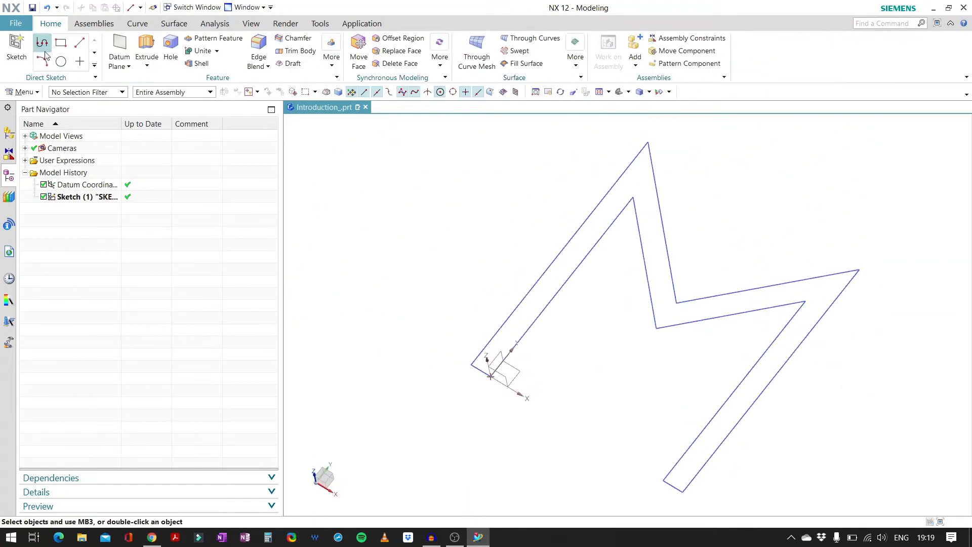
# Step: Start an Extrude of the closed M profile from 0 to 100 mm and examine its preview with the direction settings shown
pyautogui.scroll(-3, 668, 239)
pyautogui.scroll(2, 667, 239)
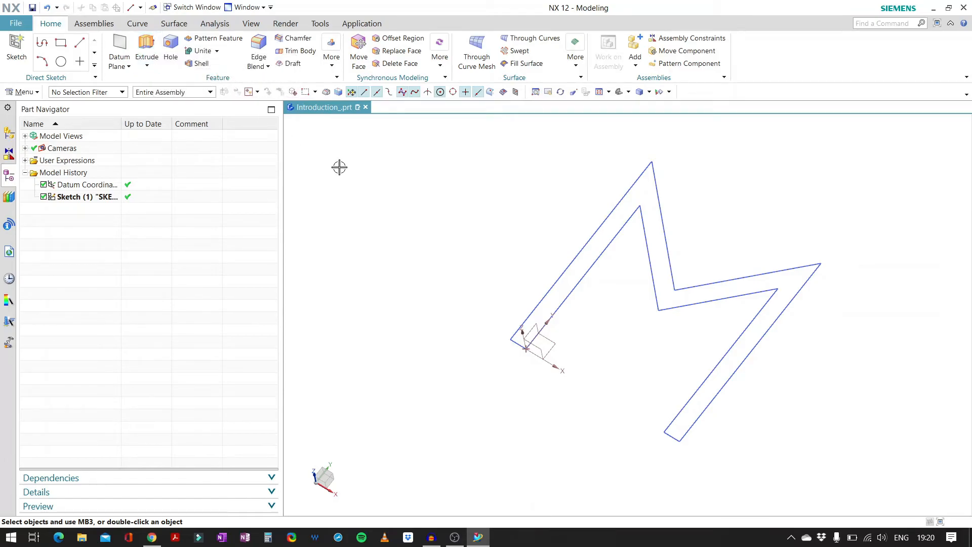
pyautogui.press('x')
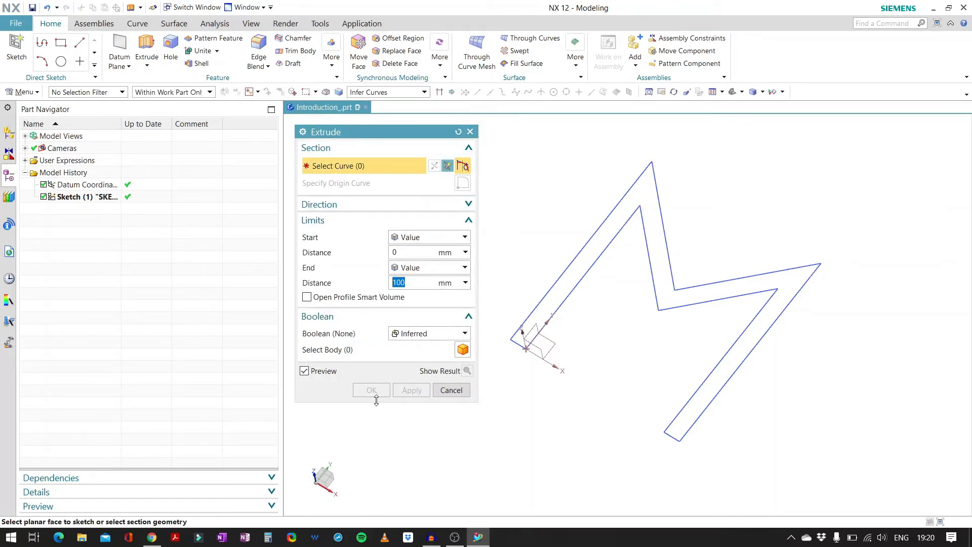
pyautogui.click(350, 204)
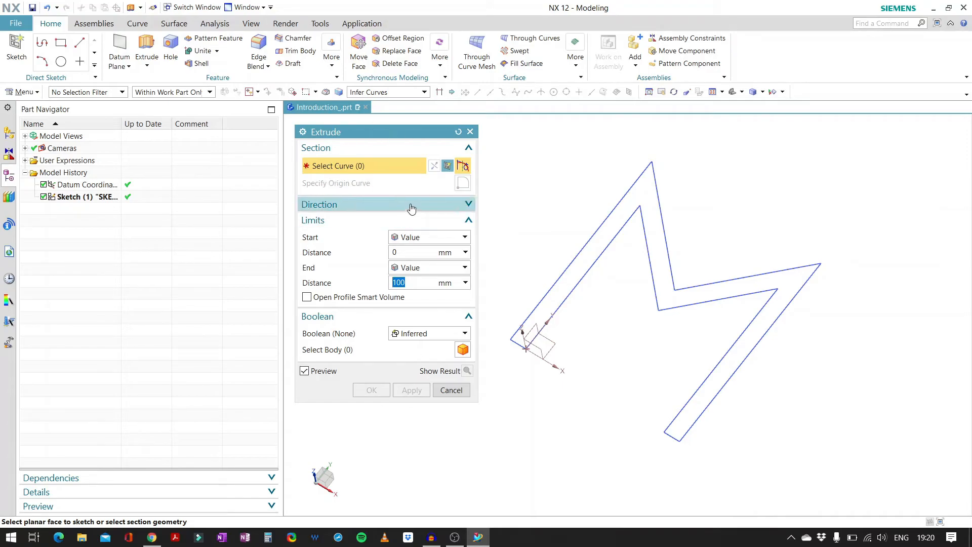
pyautogui.click(600, 231)
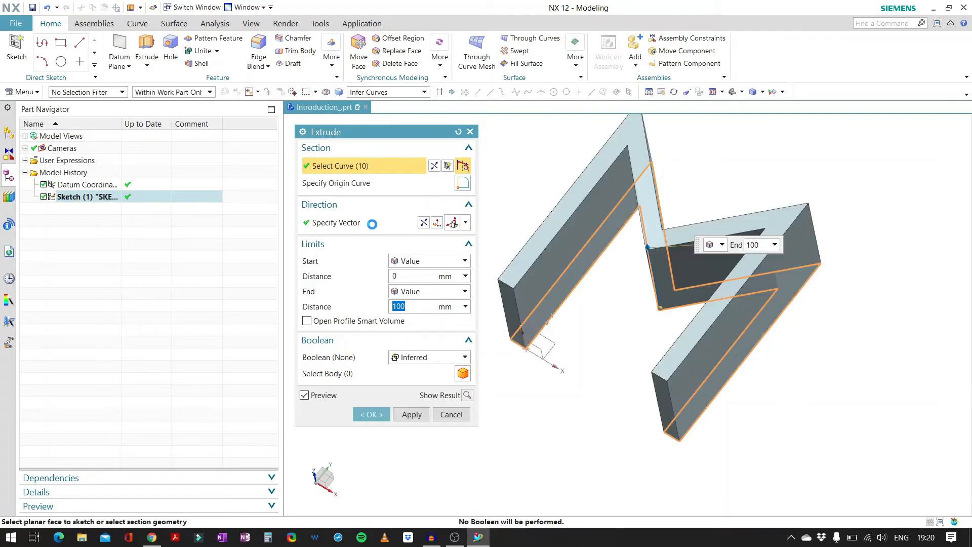
pyautogui.moveTo(630, 287); pyautogui.dragTo(660, 284, button='middle')
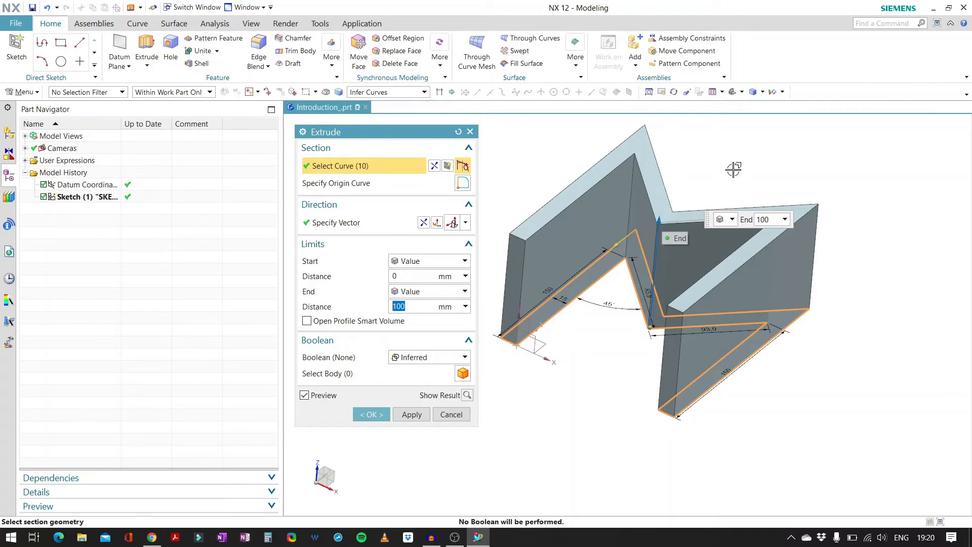
pyautogui.scroll(-1, 749, 158)
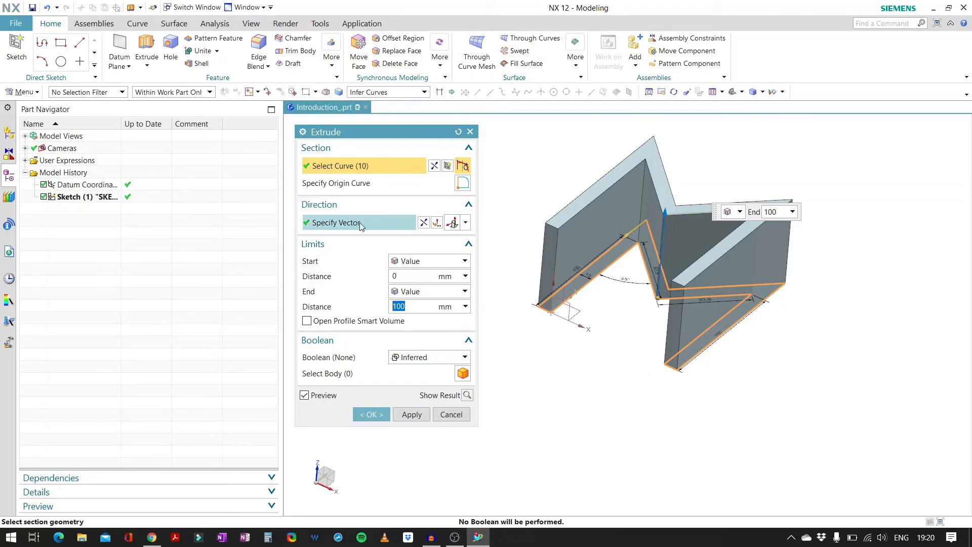
# Step: Reverse the extrusion direction so the M body extends downward from the sketch plane
pyautogui.click(423, 224)
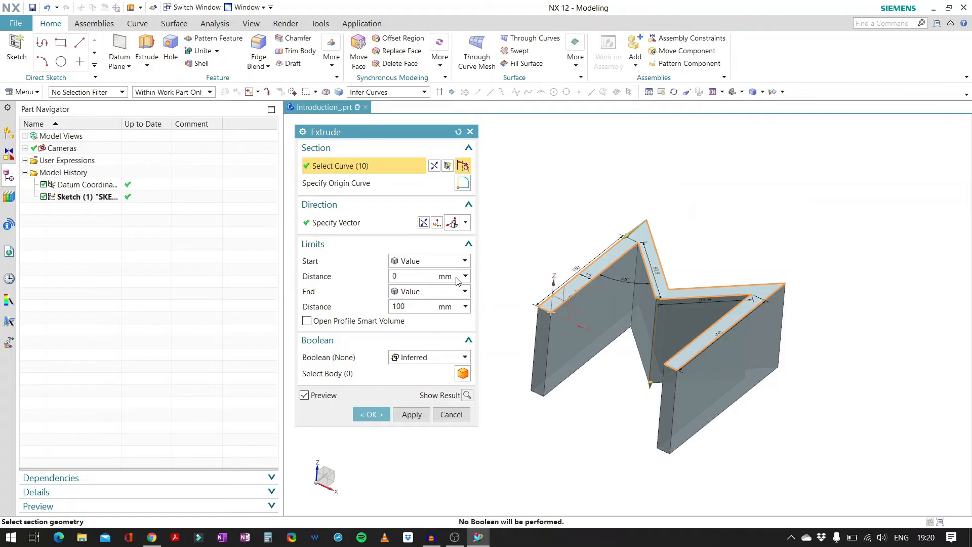
pyautogui.click(423, 224)
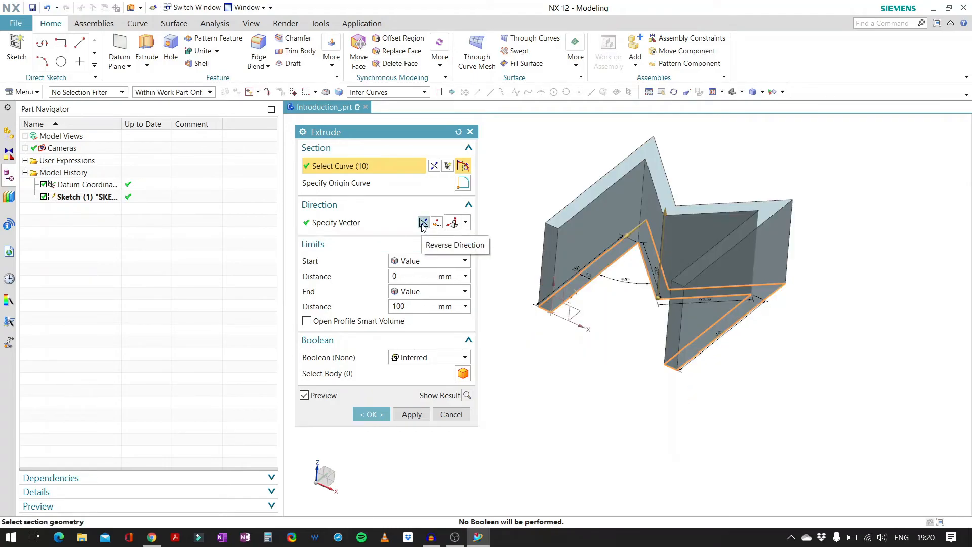
pyautogui.click(423, 225)
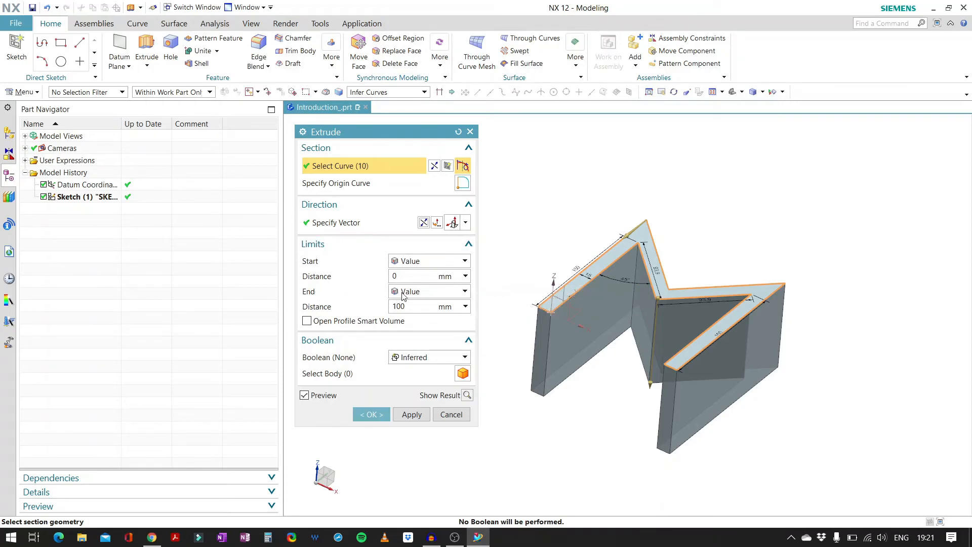
# Step: Set the extrusion's start distance to -100 mm so it extends to both sides of the sketch
pyautogui.click(410, 307)
pyautogui.doubleClick(410, 308)
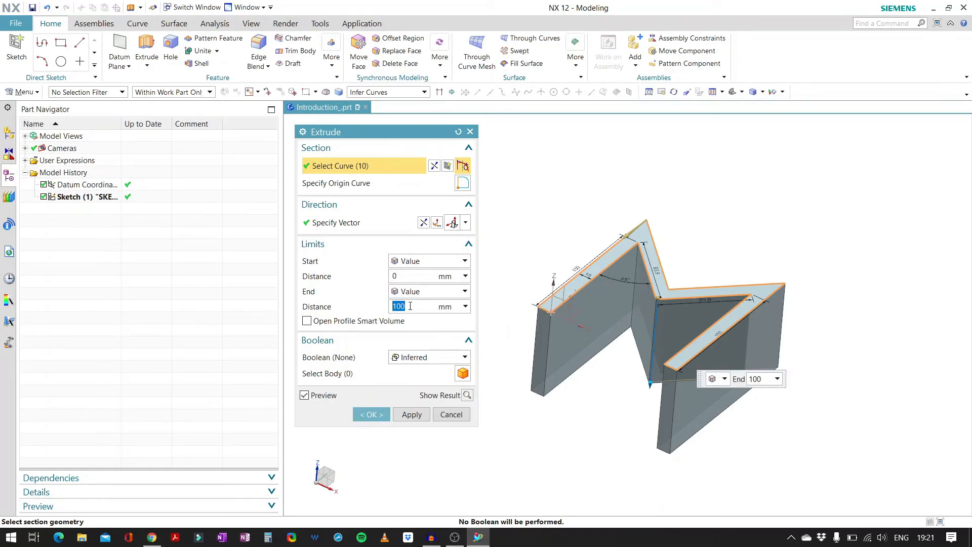
pyautogui.click(407, 277)
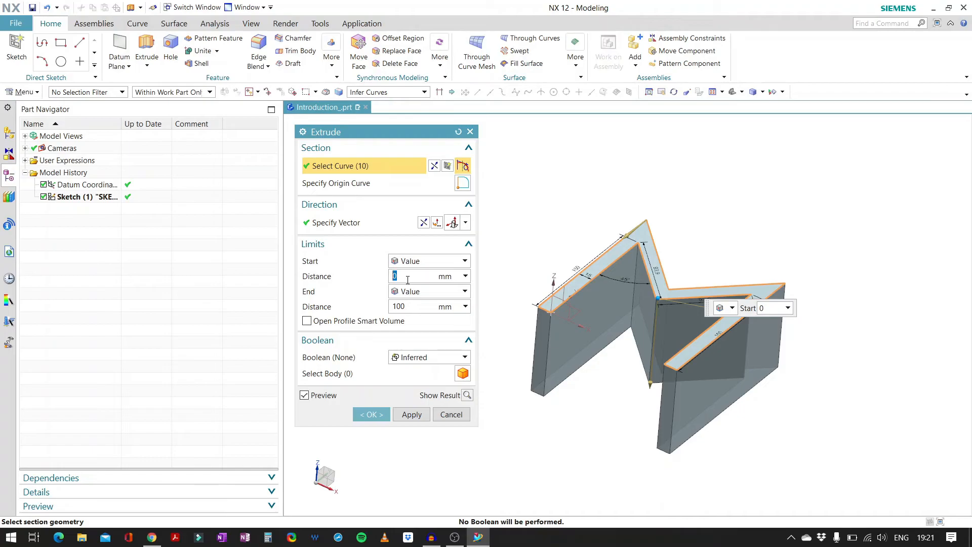
pyautogui.write('-100')
pyautogui.press('Return')
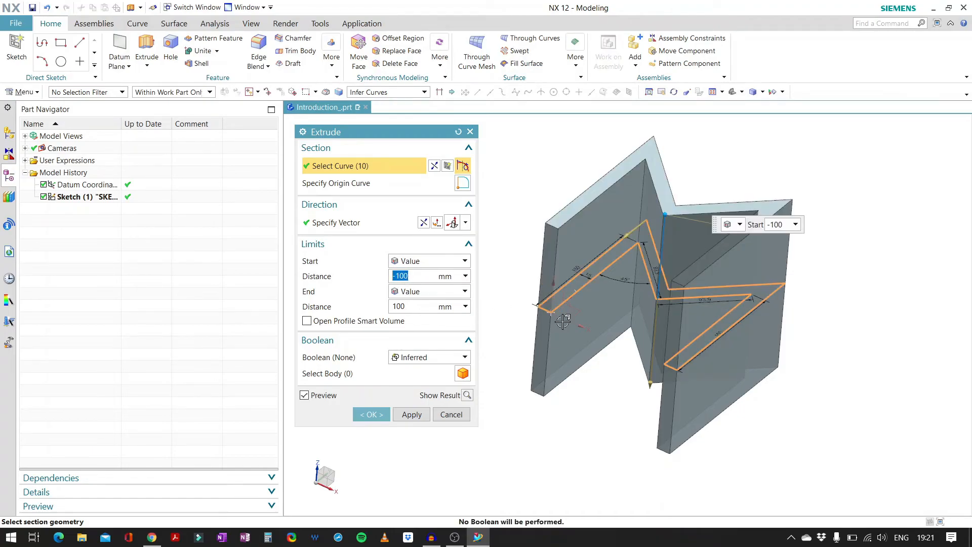
# Step: Set the extrusion's start distance to 0 mm so it begins at the sketch plane
pyautogui.moveTo(819, 341); pyautogui.dragTo(606, 293, button='middle')
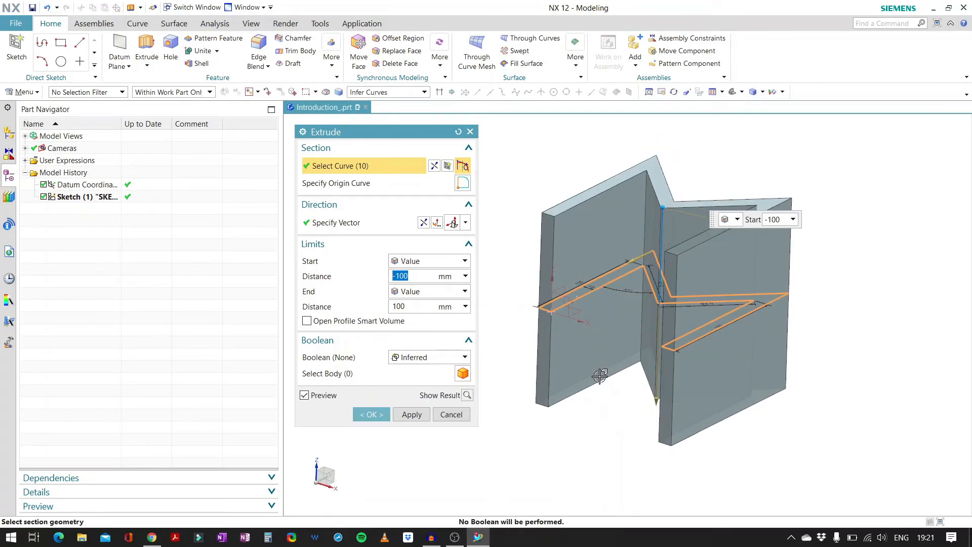
pyautogui.click(419, 307)
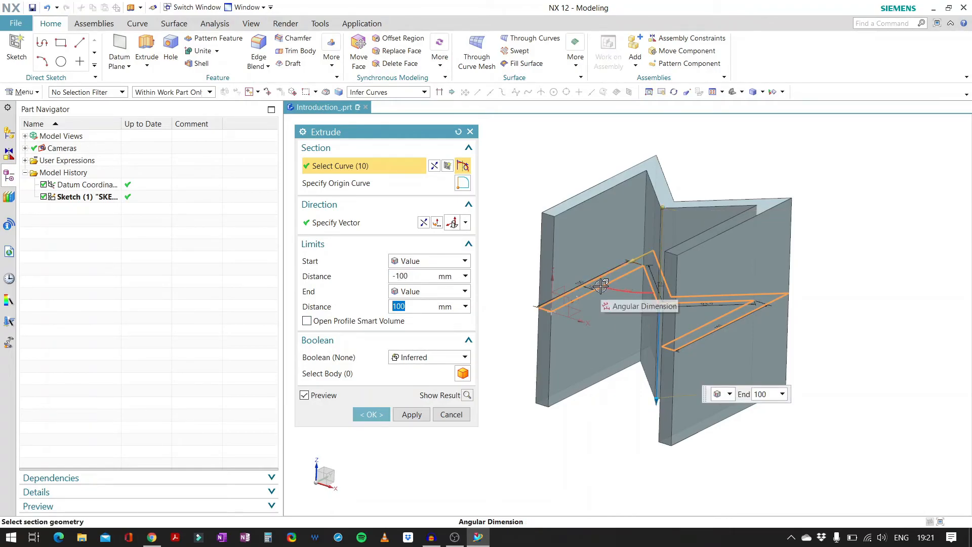
pyautogui.click(419, 275)
pyautogui.write('0')
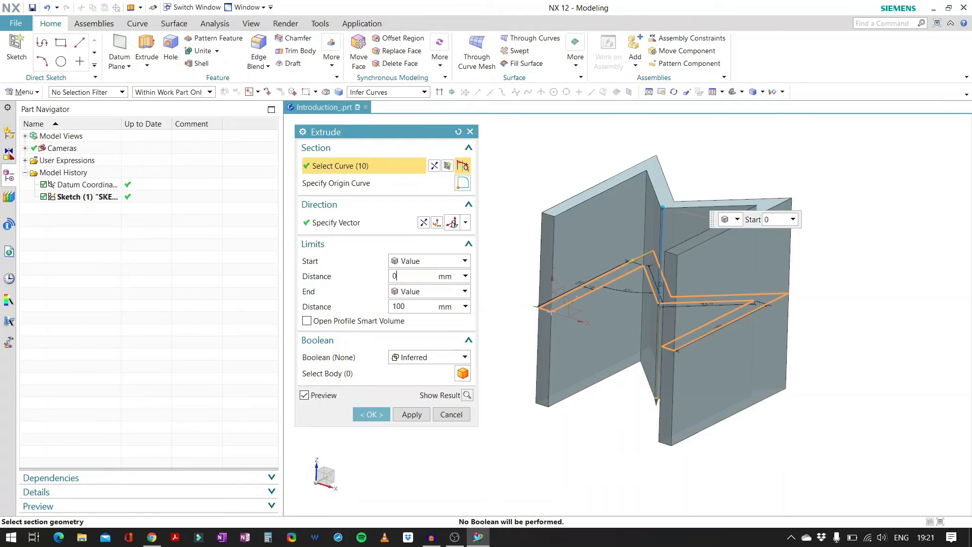
pyautogui.press('Return')
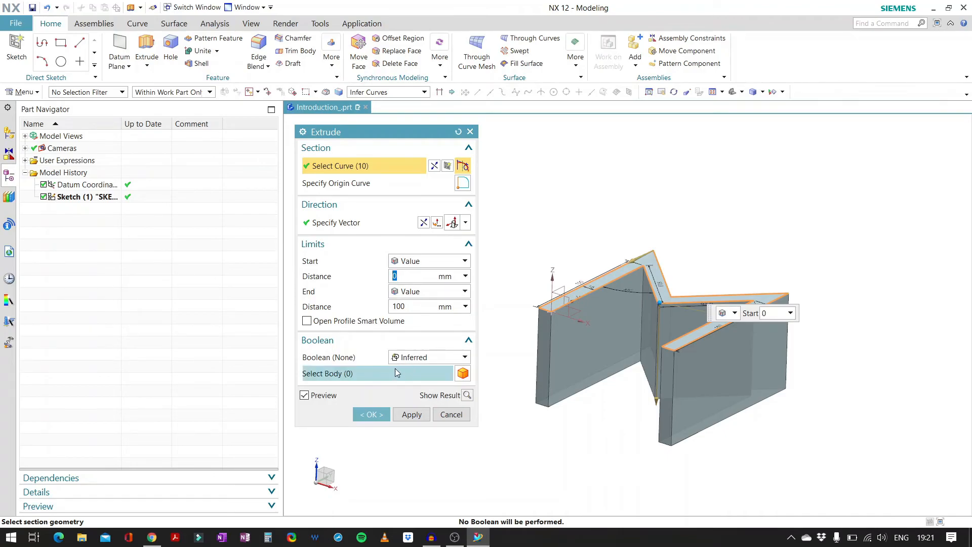
# Step: Review the Boolean choices, keep Inferred, show the result and create the 100 mm downward extrusion of the M
pyautogui.click(435, 360)
pyautogui.click(434, 360)
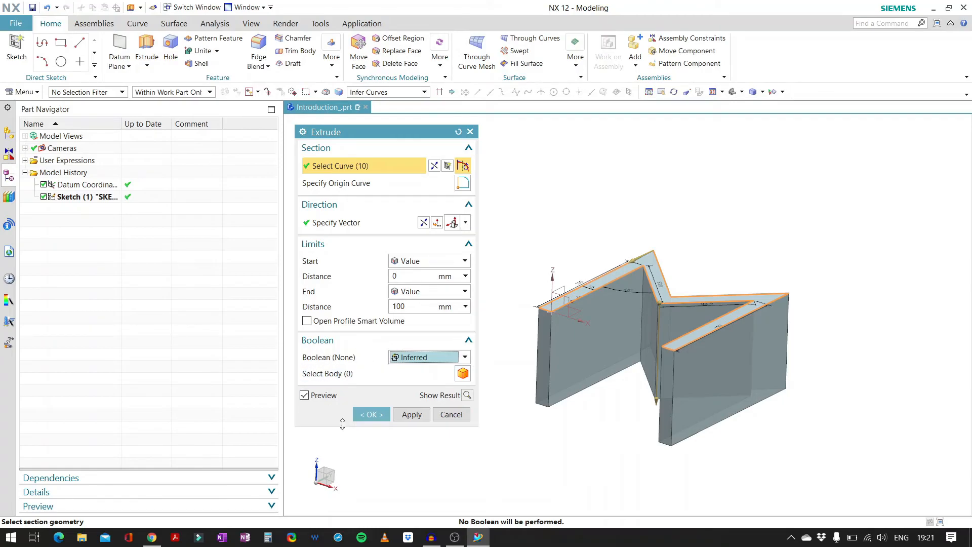
pyautogui.moveTo(588, 223); pyautogui.dragTo(589, 243, button='middle')
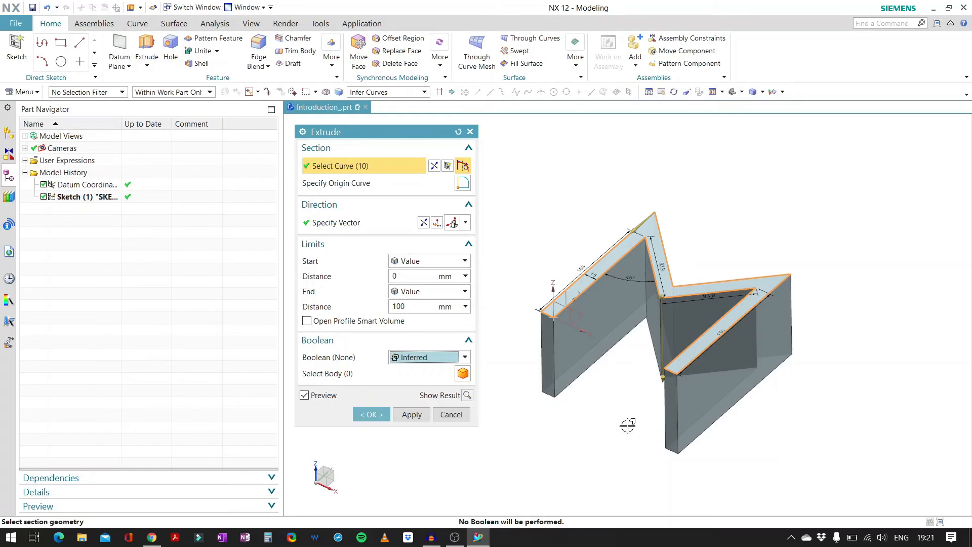
pyautogui.click(436, 358)
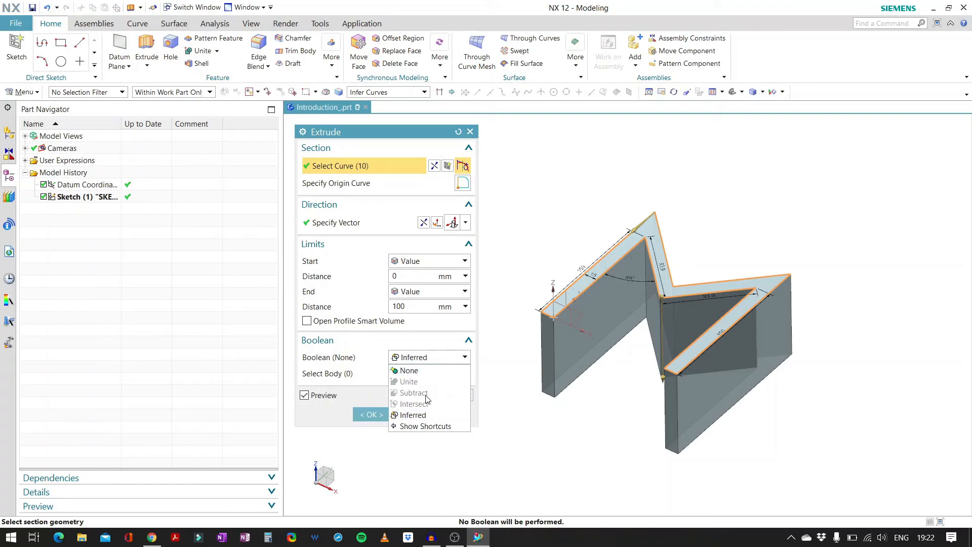
pyautogui.click(392, 353)
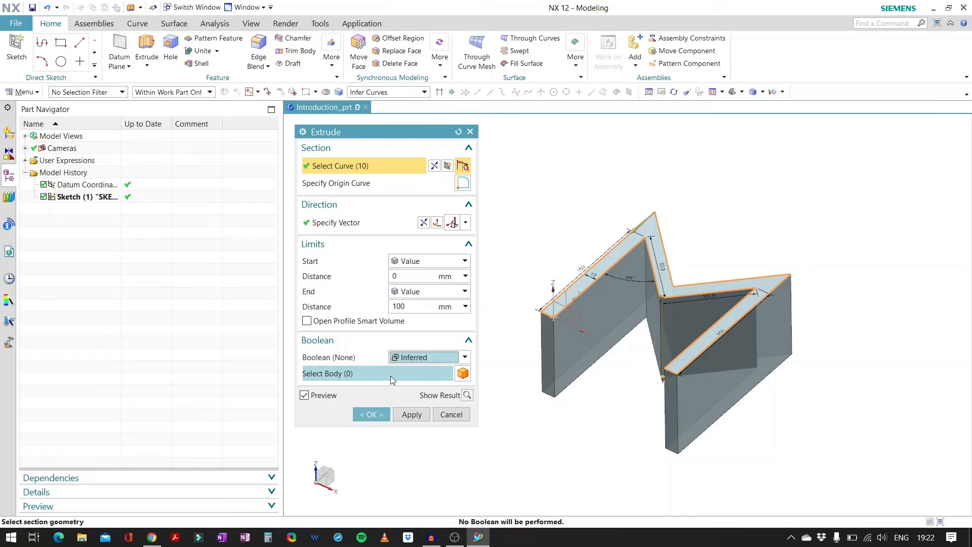
pyautogui.click(344, 378)
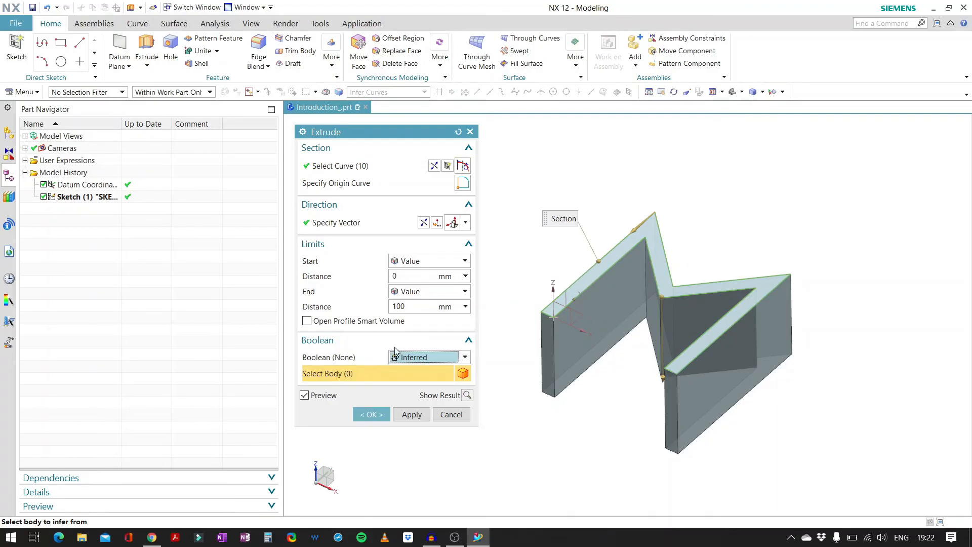
pyautogui.click(468, 395)
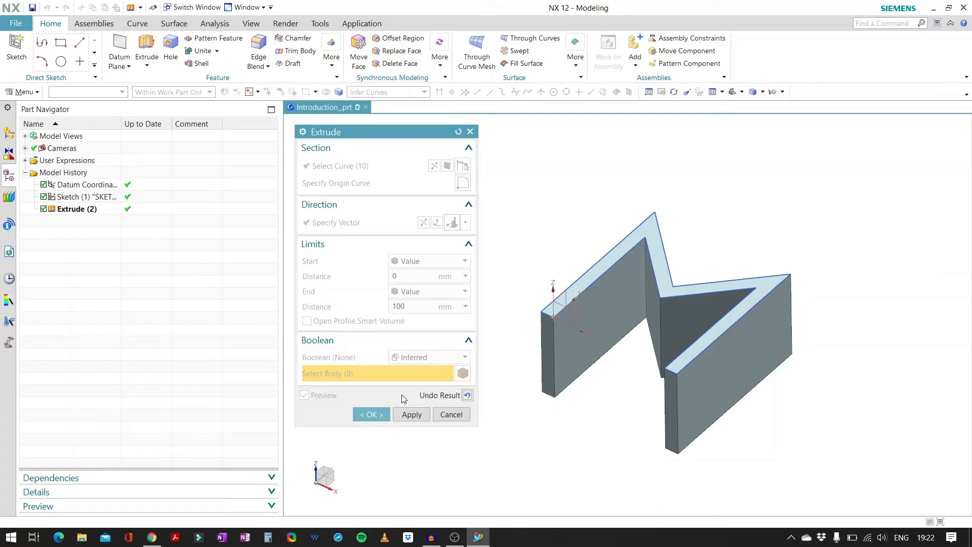
pyautogui.click(372, 414)
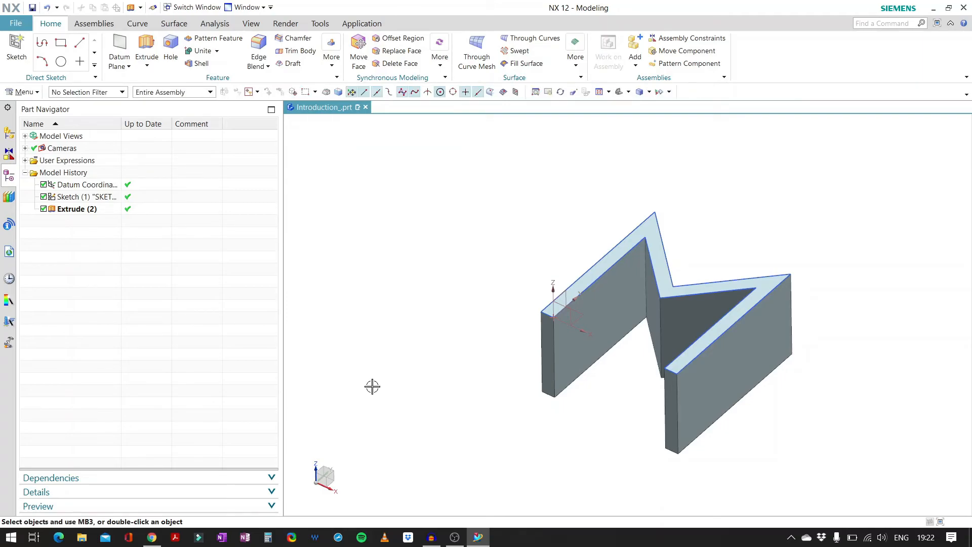
pyautogui.doubleClick(73, 210)
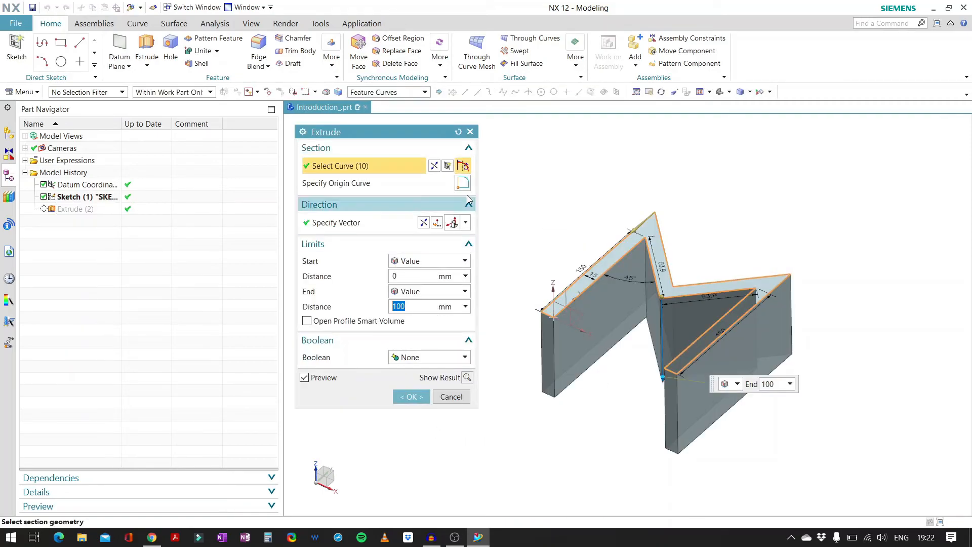
pyautogui.click(470, 132)
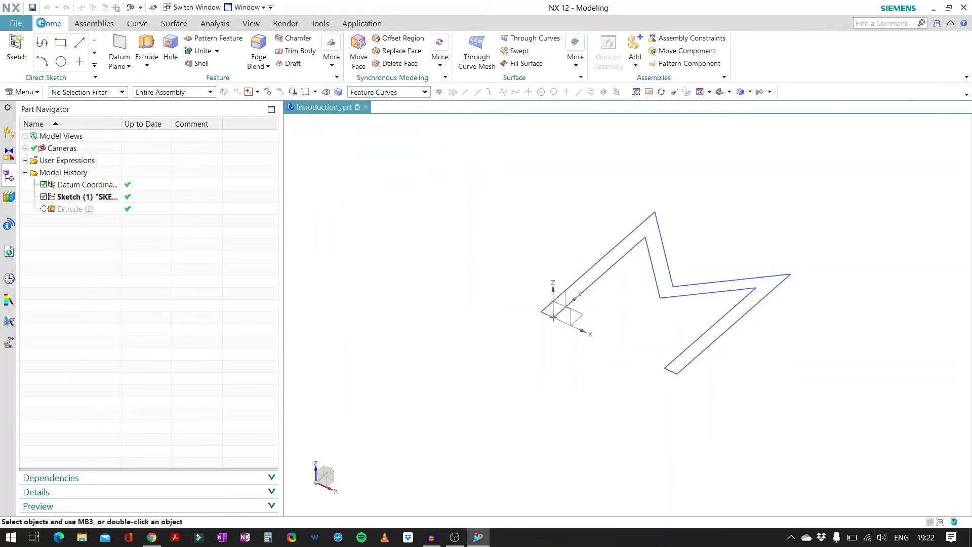
pyautogui.click(22, 50)
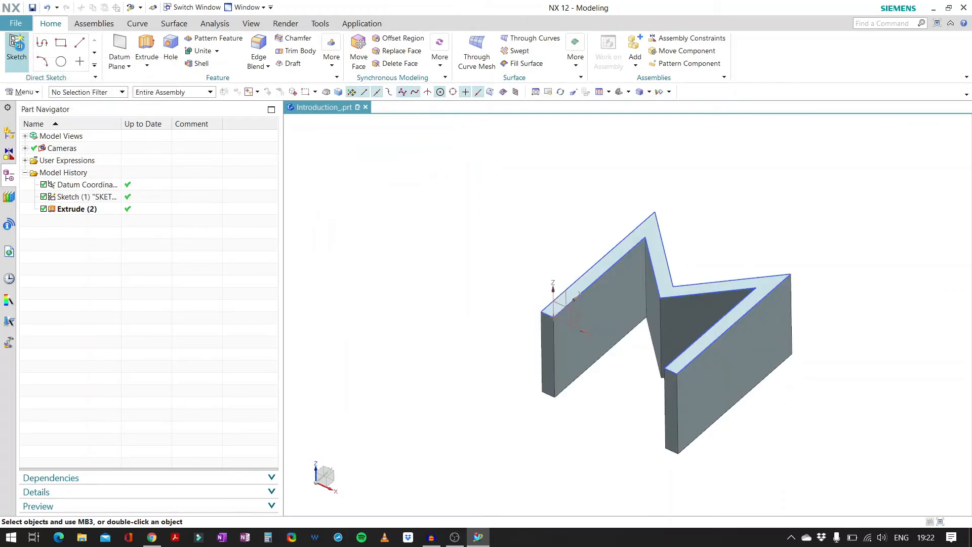
pyautogui.press('Escape')
# Step: Extrude the M profile 100 mm upward with the Boolean set to Inferred, uniting it with the existing body
pyautogui.press('x')
pyautogui.click(657, 212)
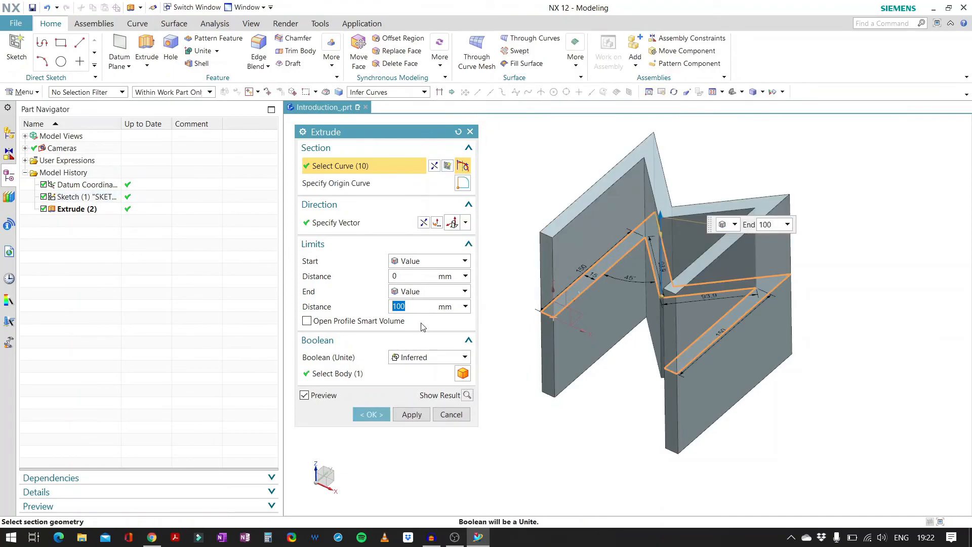
pyautogui.moveTo(758, 162); pyautogui.dragTo(748, 154, button='middle')
pyautogui.click(404, 414)
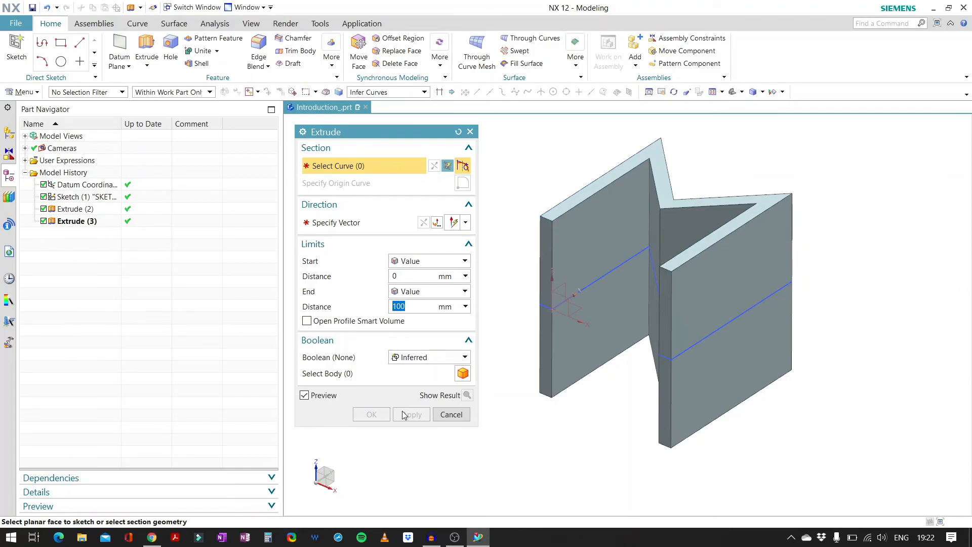
pyautogui.click(452, 415)
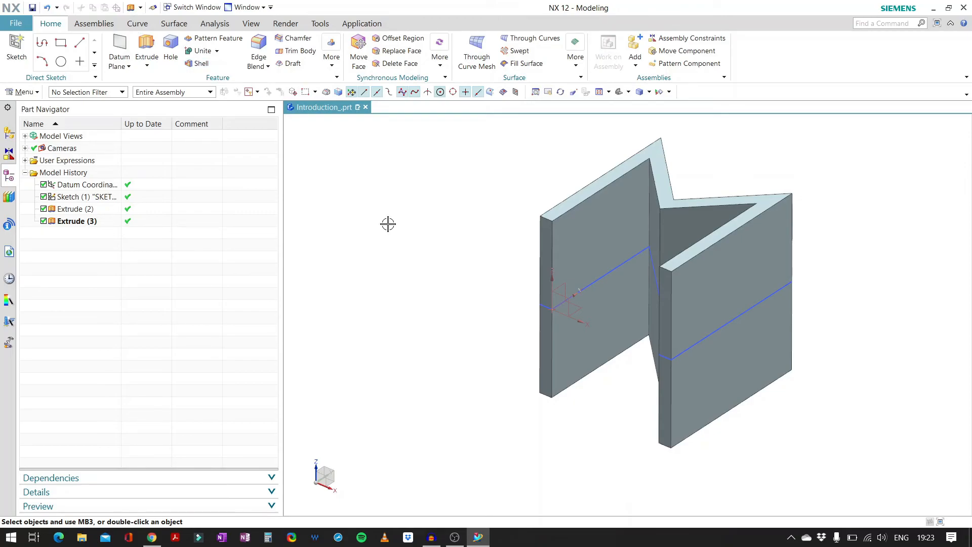
# Step: Undo the upward extrusion, leaving only the downward M body
pyautogui.press('x')
pyautogui.moveTo(455, 218); pyautogui.dragTo(526, 228, button='middle')
pyautogui.scroll(-2, 578, 300)
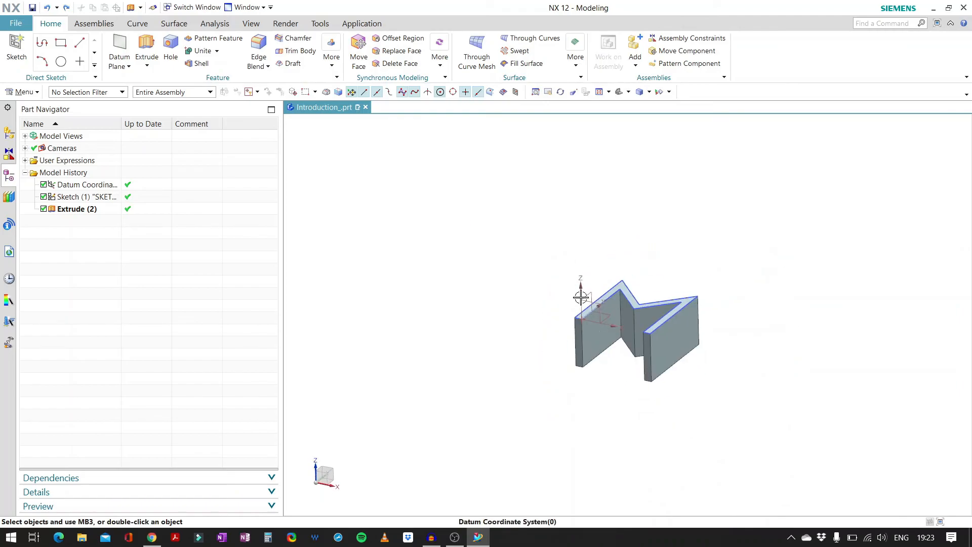
# Step: Restrict selection to the Sketch type, test it by selecting the M sketch on the body, and clear the selection
pyautogui.scroll(4, 600, 314)
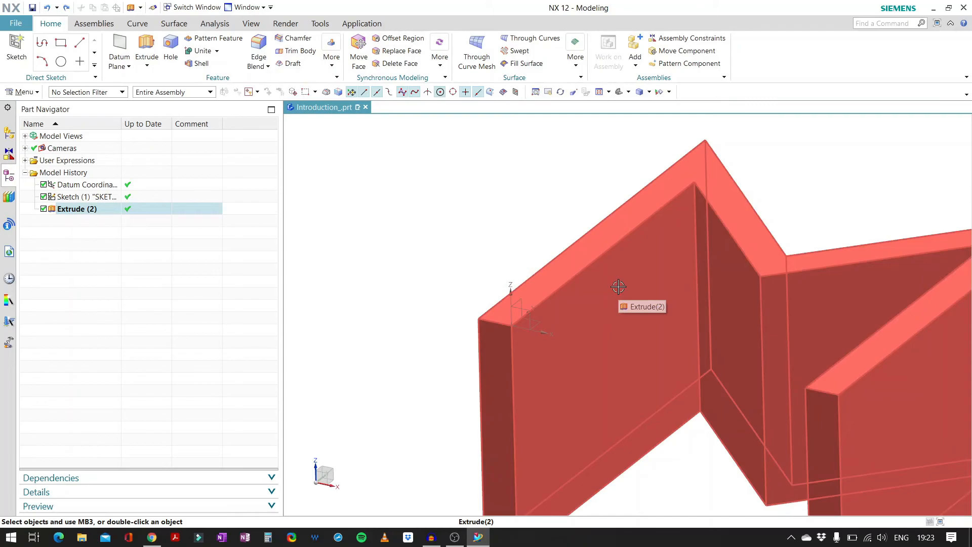
pyautogui.scroll(-3, 505, 206)
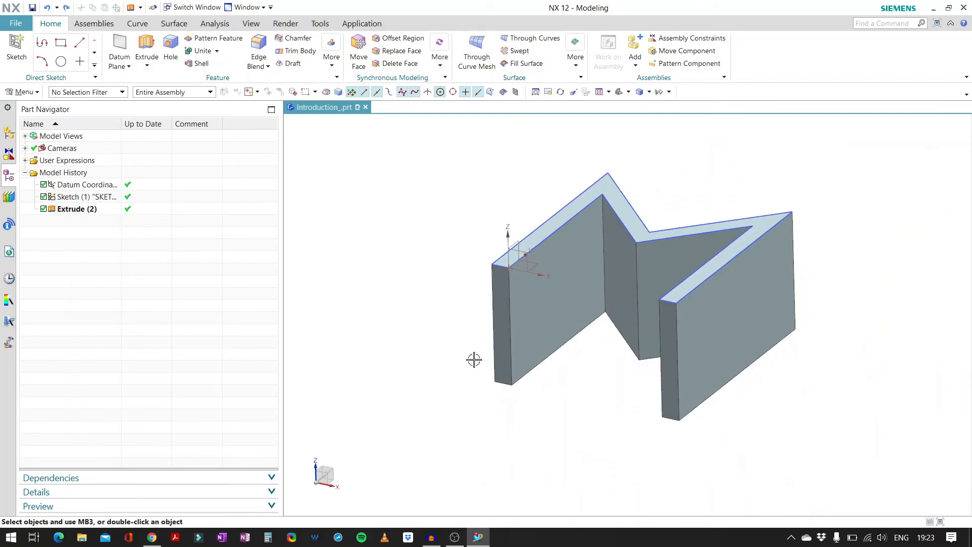
pyautogui.moveTo(753, 187); pyautogui.dragTo(754, 201, button='middle')
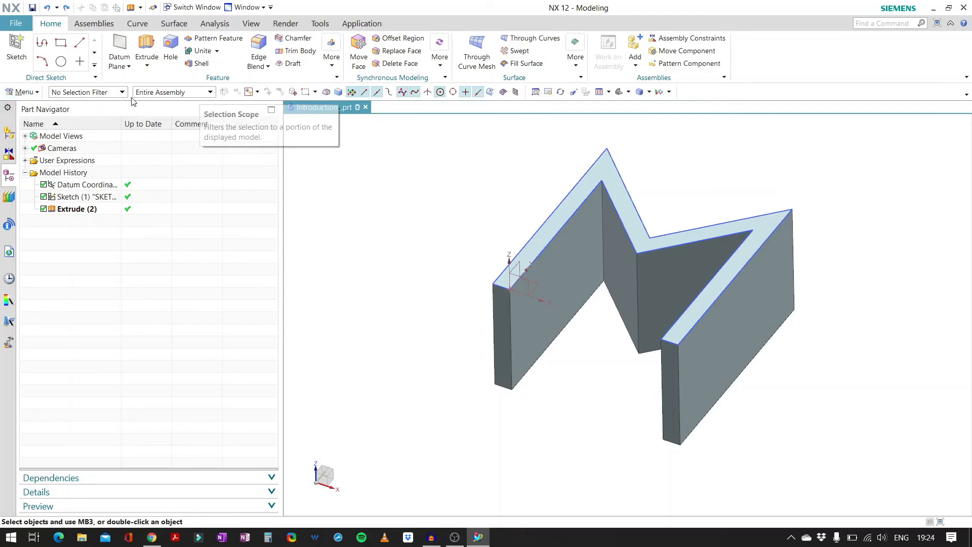
pyautogui.click(116, 92)
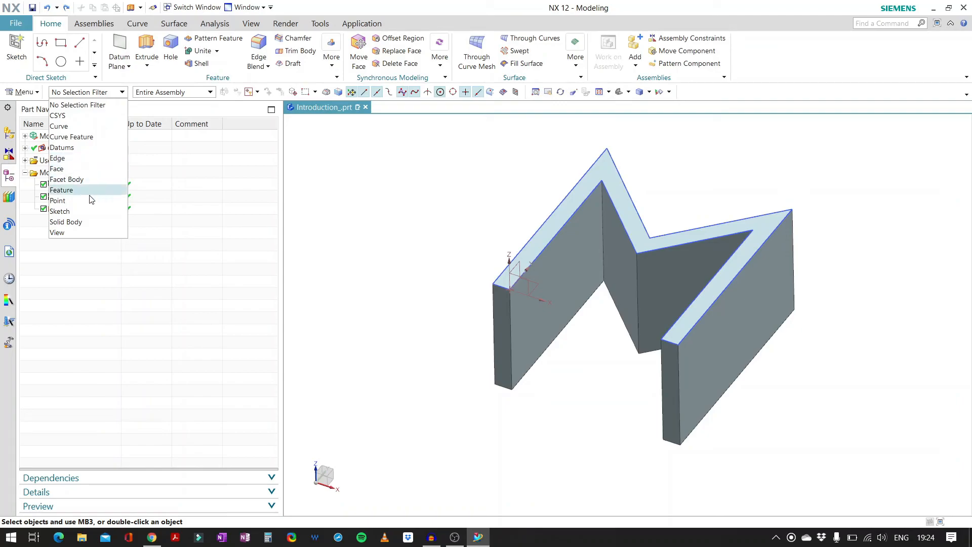
pyautogui.click(81, 212)
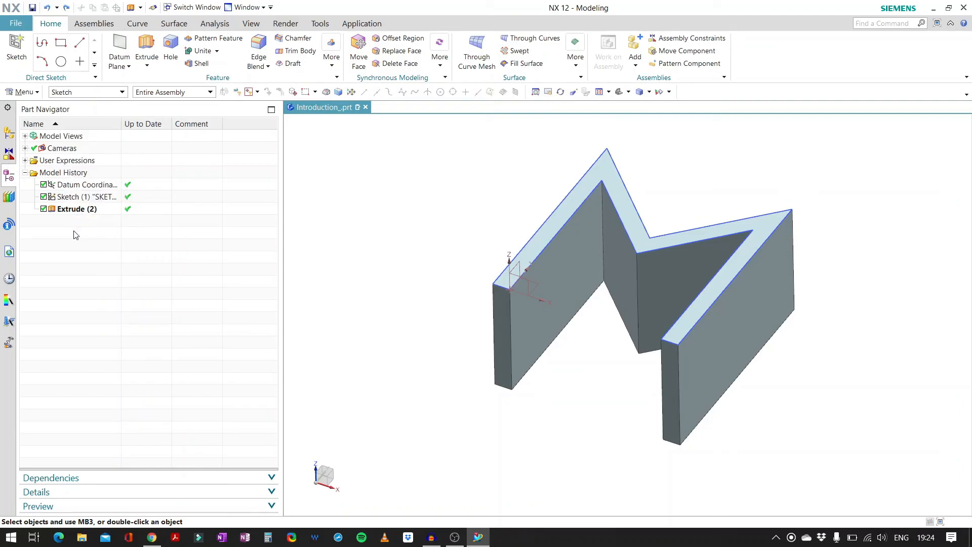
pyautogui.click(618, 165)
pyautogui.click(618, 165)
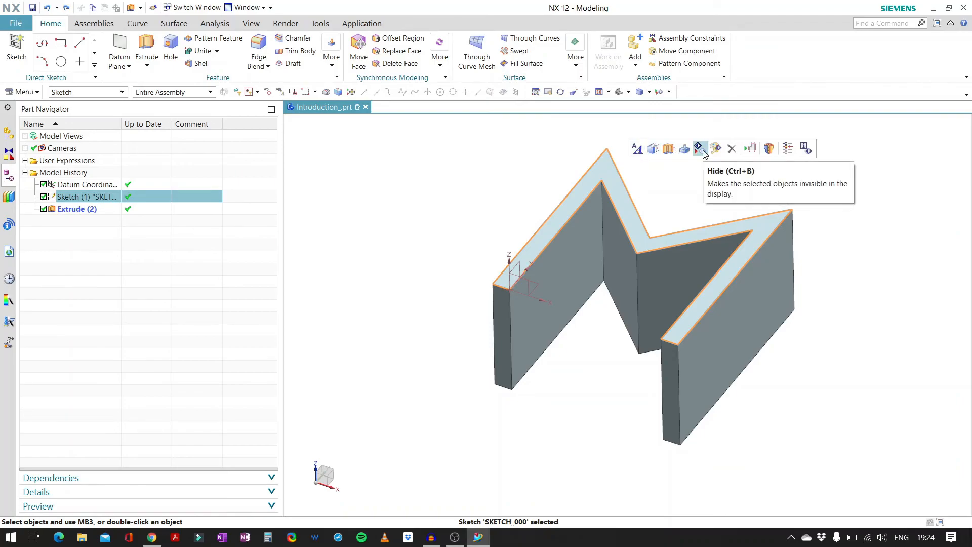
pyautogui.press('Escape')
pyautogui.click(627, 185)
pyautogui.press('Escape')
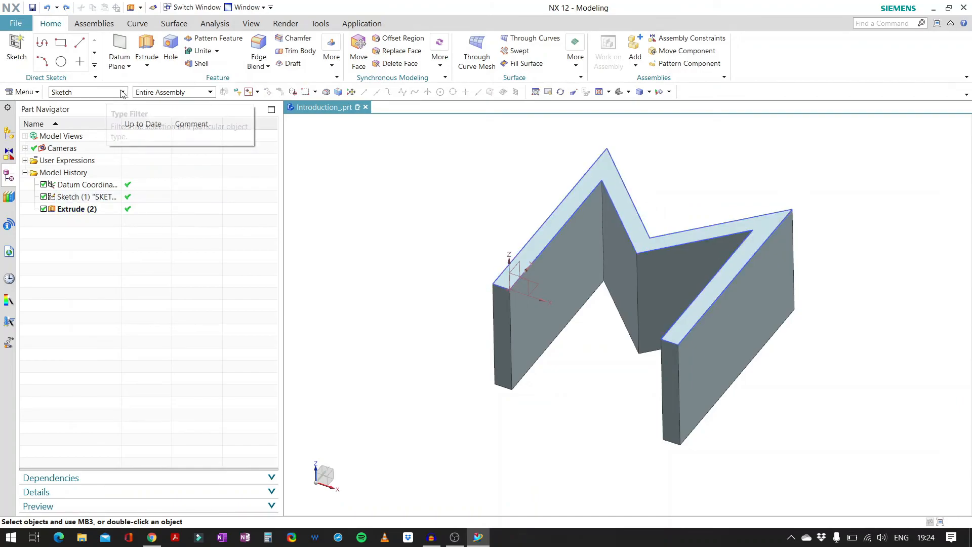
# Step: Try to select the M body's faces and the datum coordinate system while the Sketch filter is active
pyautogui.click(561, 263)
pyautogui.click(649, 267)
pyautogui.click(641, 314)
pyautogui.click(658, 372)
pyautogui.moveTo(632, 375); pyautogui.dragTo(715, 459)
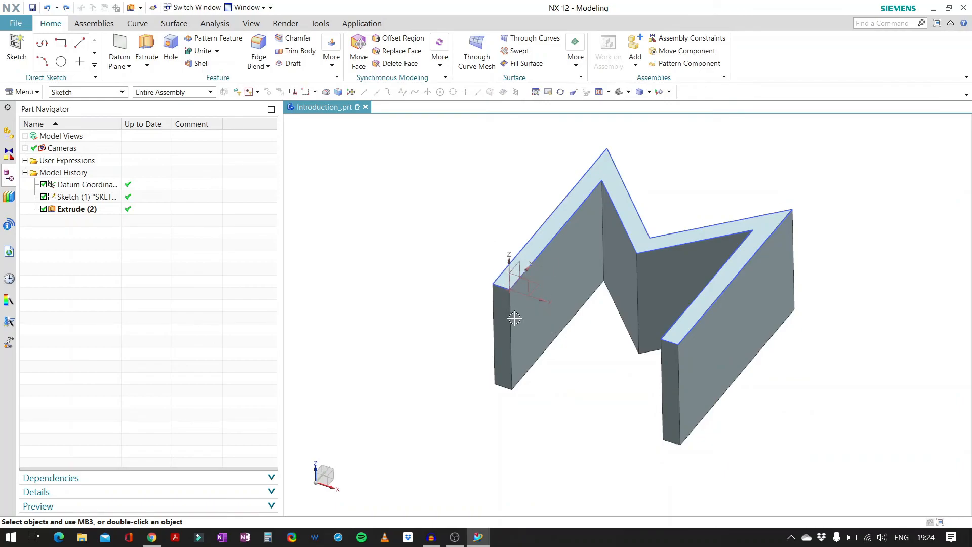
pyautogui.moveTo(475, 222); pyautogui.dragTo(560, 321)
# Step: Select the M sketch on the body's upper face and hide it
pyautogui.click(619, 176)
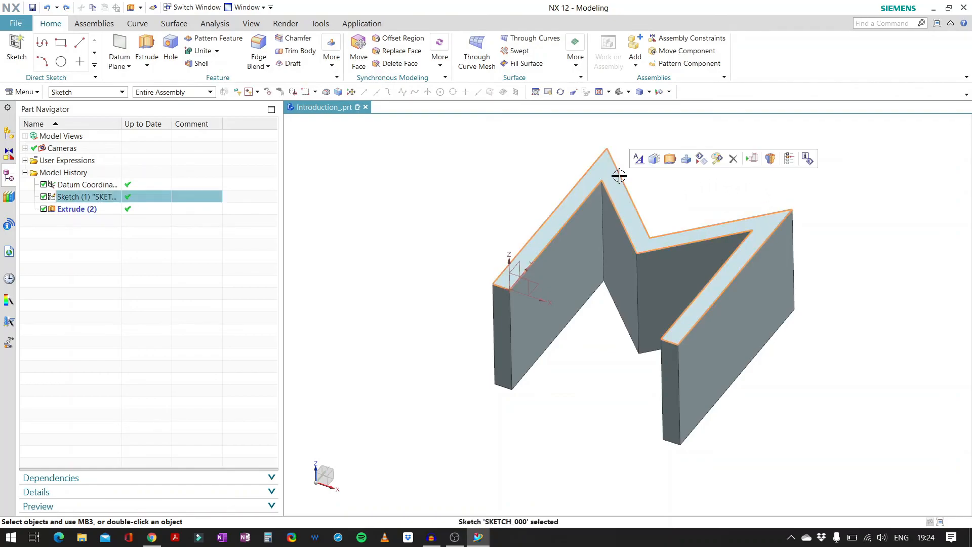
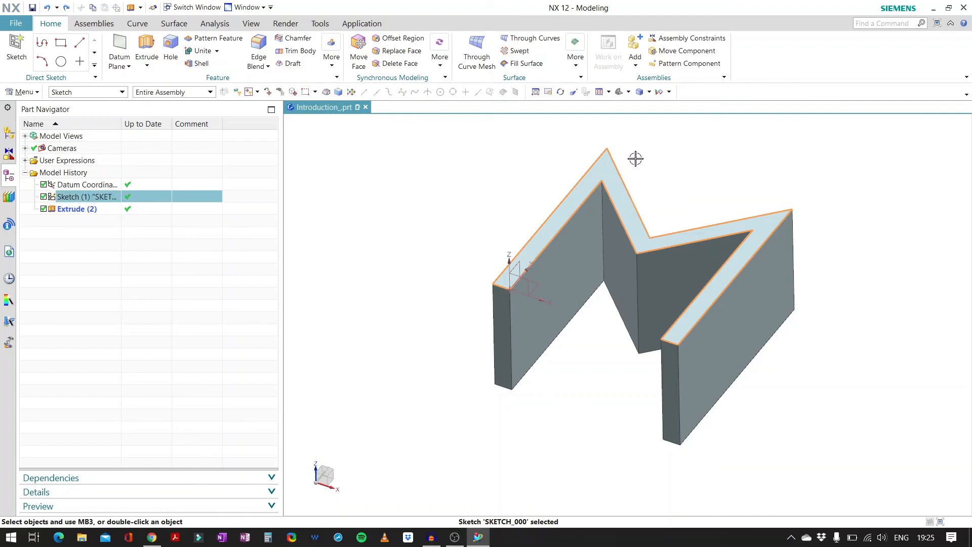
pyautogui.hotkey('ctrl', 'b')
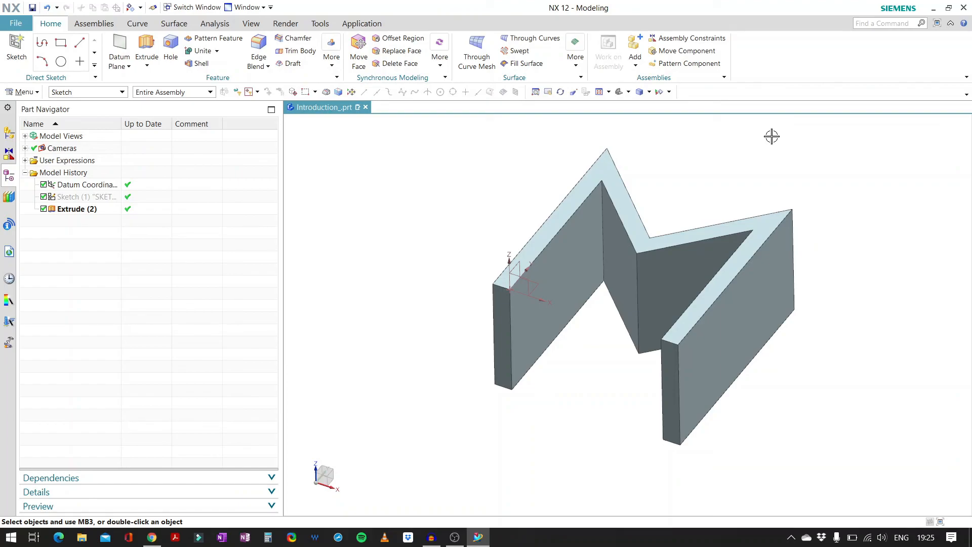
# Step: Swap the shown and hidden objects repeatedly, ending with the M body and datum coordinate system displayed and the sketch hidden
pyautogui.hotkey('ctrl', 'shift', 'b')
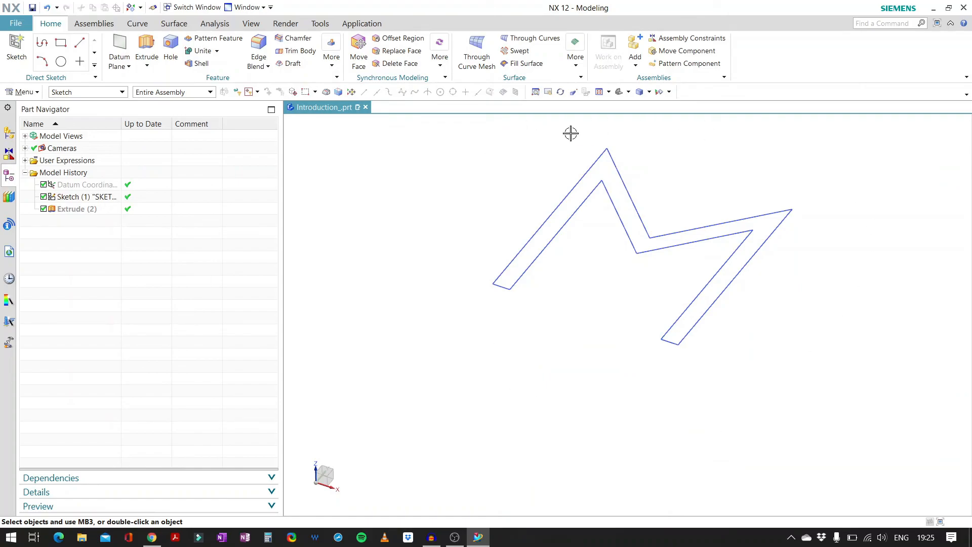
pyautogui.hotkey('ctrl', 'shift', 'b')
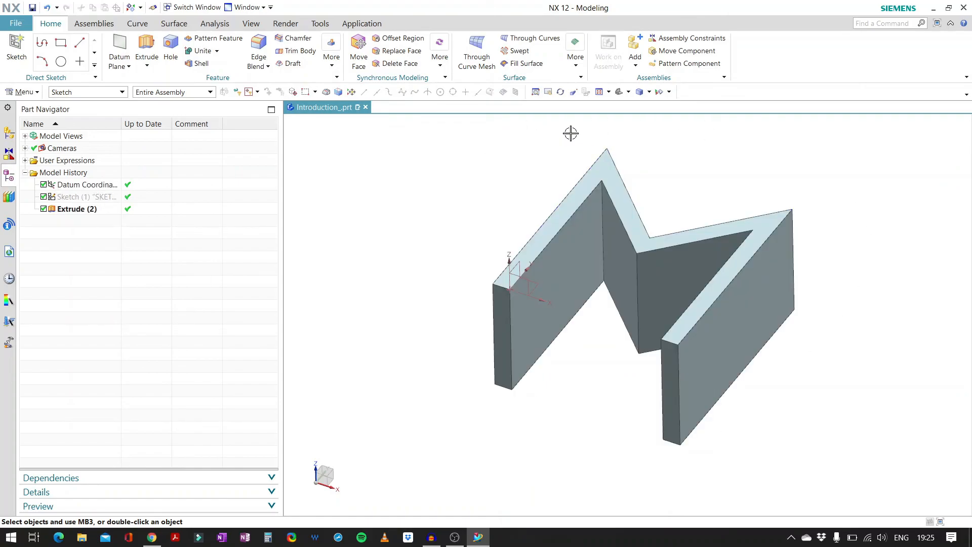
pyautogui.hotkey('ctrl', 'shift', 'b')
pyautogui.hotkey('ctrl', 'shift', 'b')
pyautogui.hotkey('ctrl', 'shift', 'b')
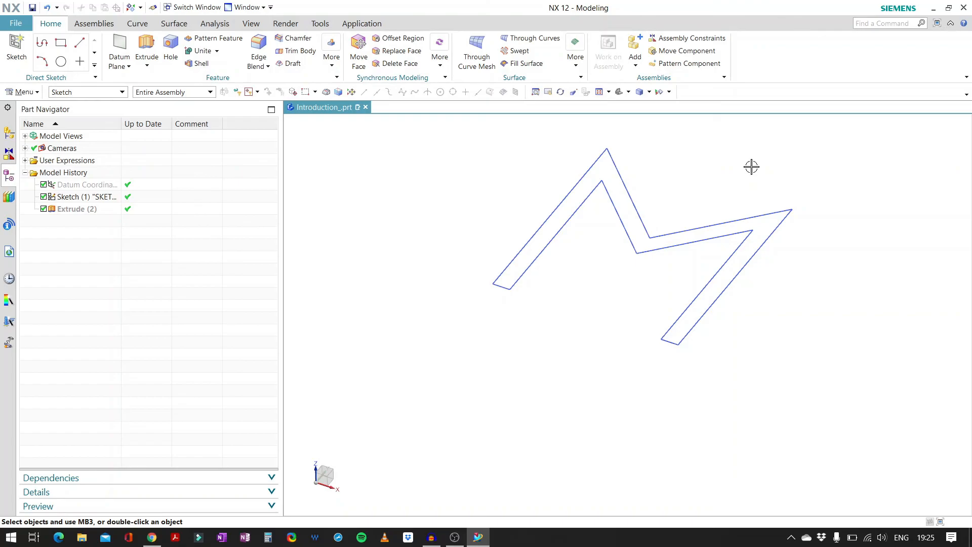
pyautogui.hotkey('ctrl', 'shift', 'b')
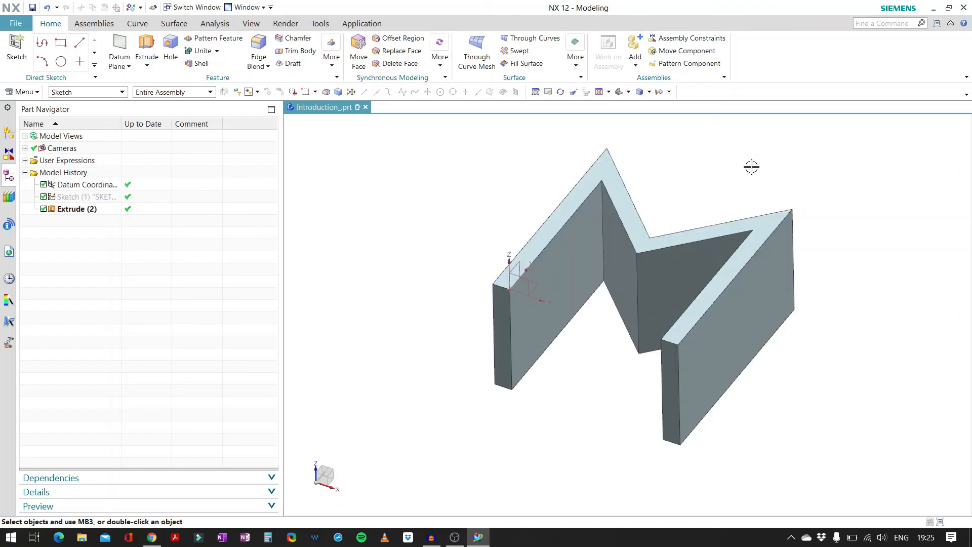
pyautogui.moveTo(412, 197); pyautogui.dragTo(395, 208, button='middle')
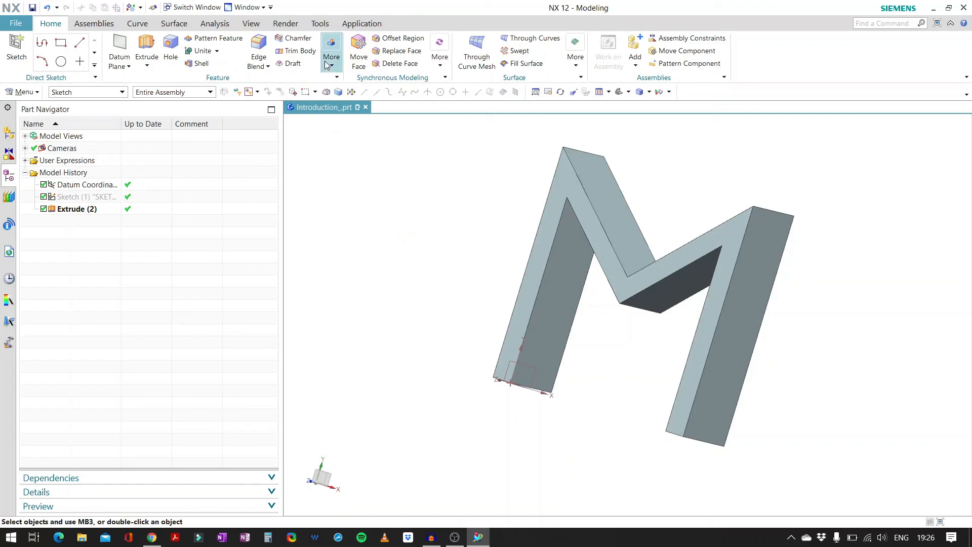